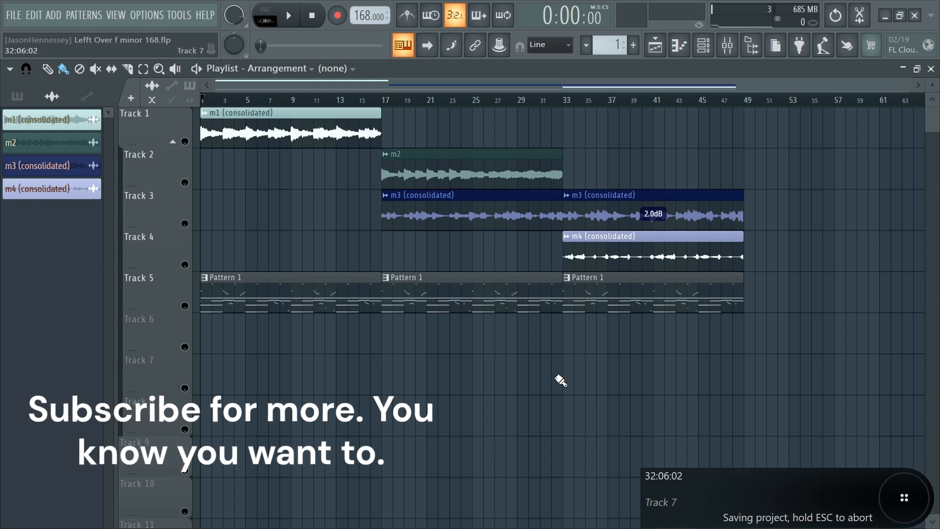
Step: Split Pattern 1 by channel into separate instrument patterns and delete the three Sampler clips from Track 5
{"action": "left_click", "coordinate": [294, 299]}
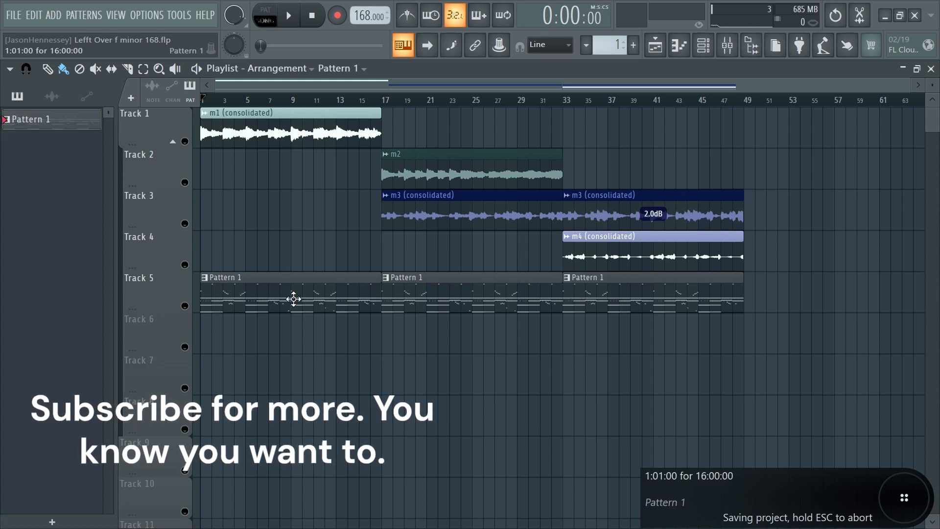
{"action": "left_click", "coordinate": [11, 15]}
{"action": "left_click", "coordinate": [5, 69]}
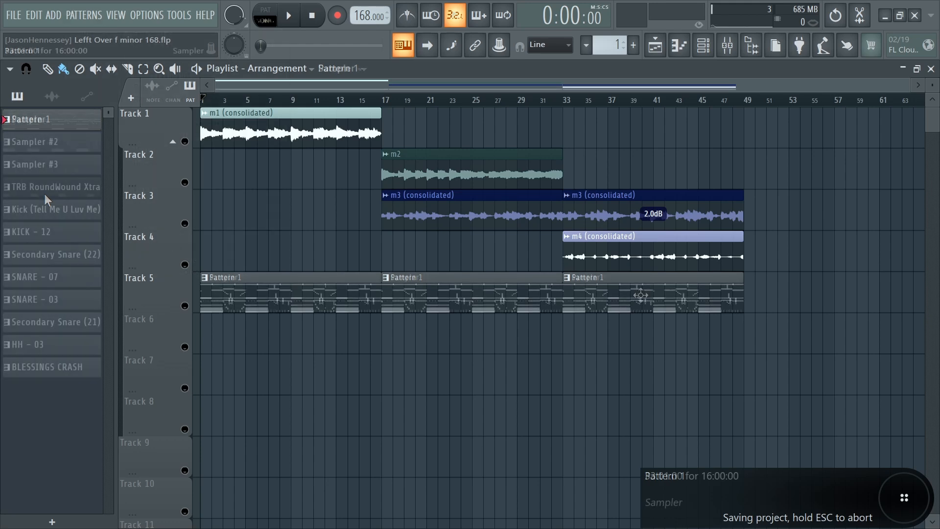
{"action": "left_click_drag", "start_coordinate": [786, 294], "coordinate": [221, 372]}
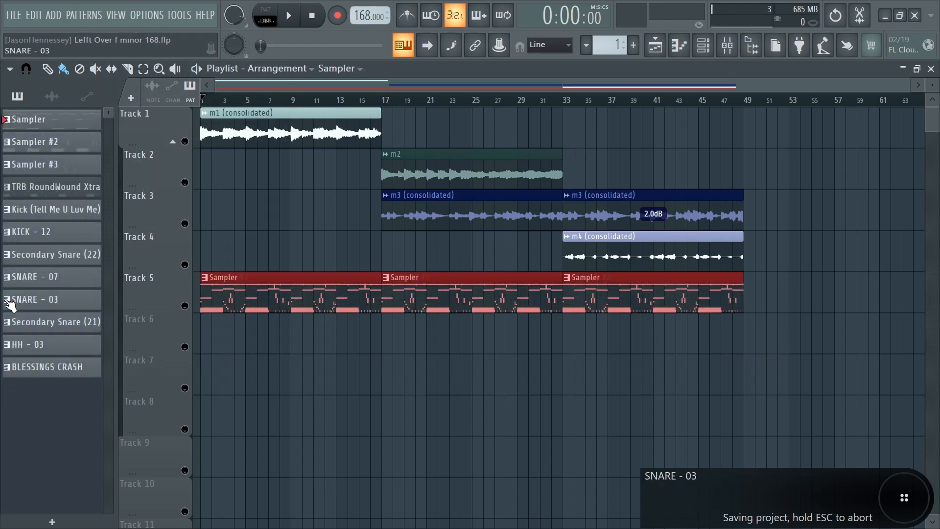
{"action": "key", "text": "Delete"}
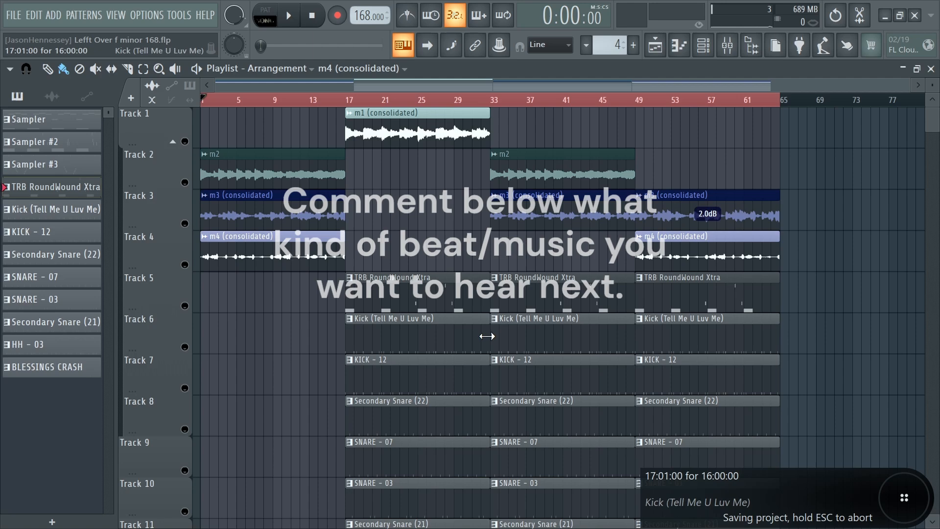
Step: Set the playlist time selection to run from bar 17 to the arrangement's end at bar 65
{"action": "scroll", "coordinate": [860, 299], "scroll_direction": "down", "scroll_amount": 4}
{"action": "scroll", "coordinate": [860, 298], "scroll_direction": "up", "scroll_amount": 4}
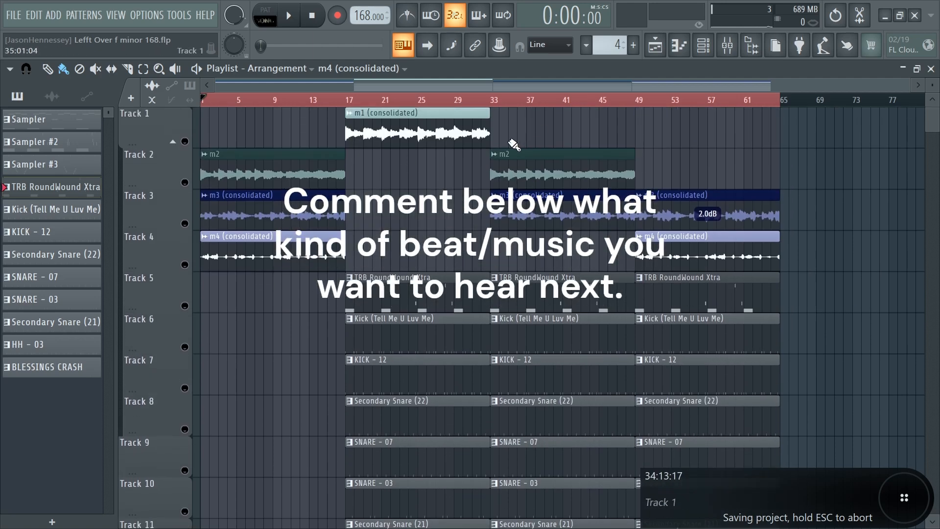
{"action": "left_click_drag", "start_coordinate": [281, 101], "coordinate": [349, 101]}
{"action": "left_click_drag", "start_coordinate": [783, 100], "coordinate": [652, 128]}
{"action": "left_click", "coordinate": [650, 129], "text": "ctrl"}
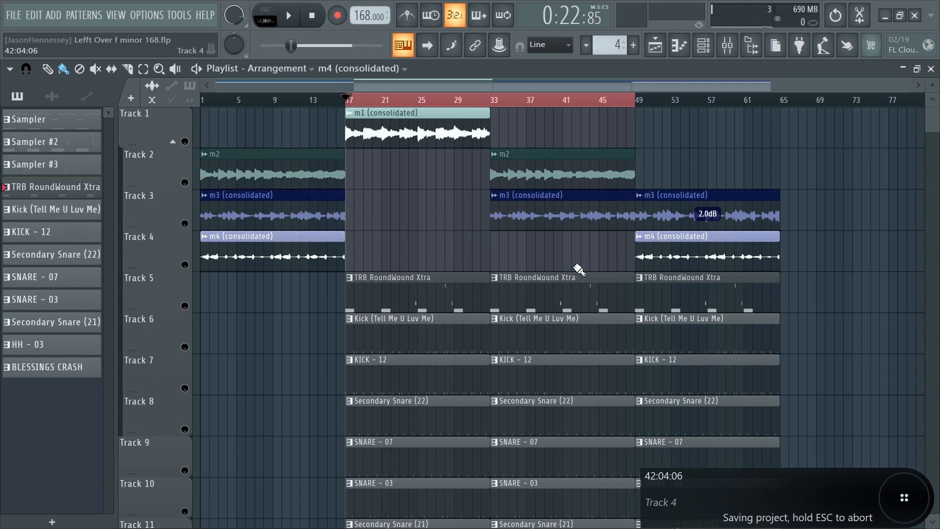
{"action": "left_click_drag", "start_coordinate": [623, 105], "coordinate": [726, 108]}
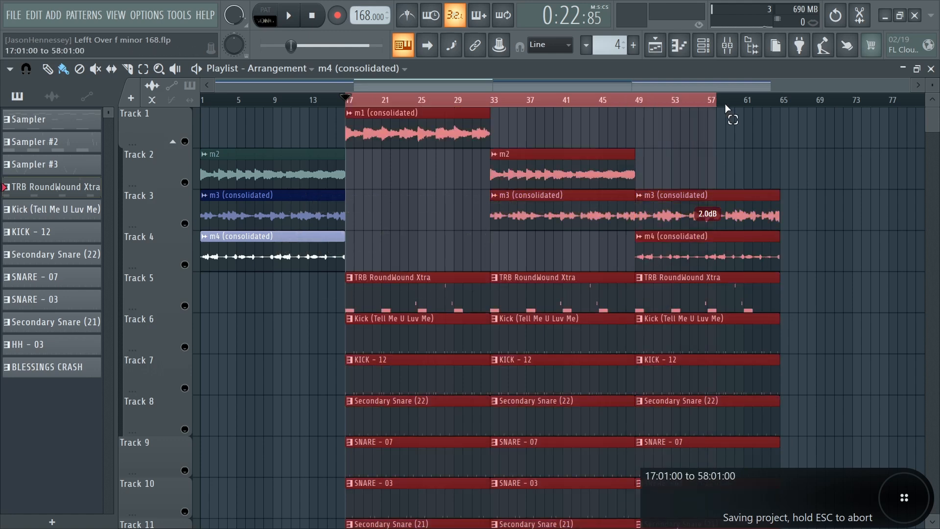
{"action": "left_click", "coordinate": [852, 183]}
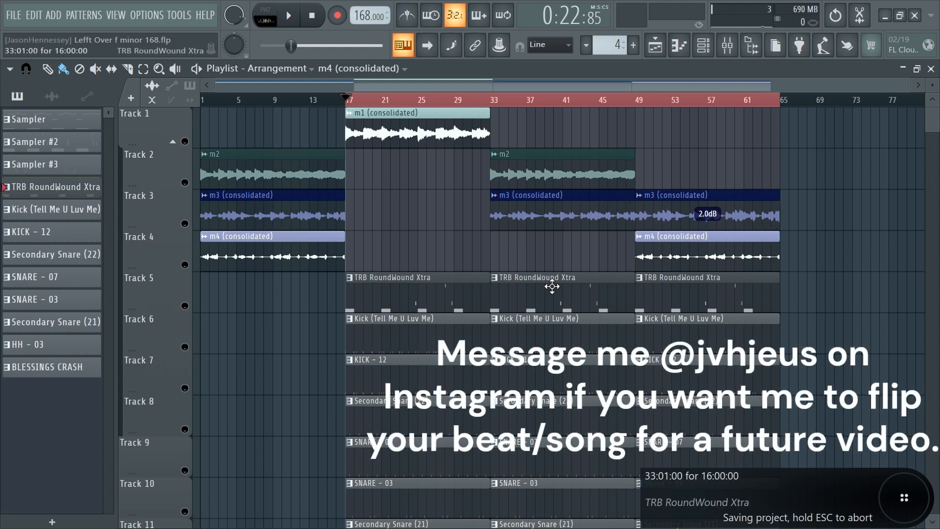
{"action": "scroll", "coordinate": [551, 277], "scroll_direction": "down", "scroll_amount": 2}
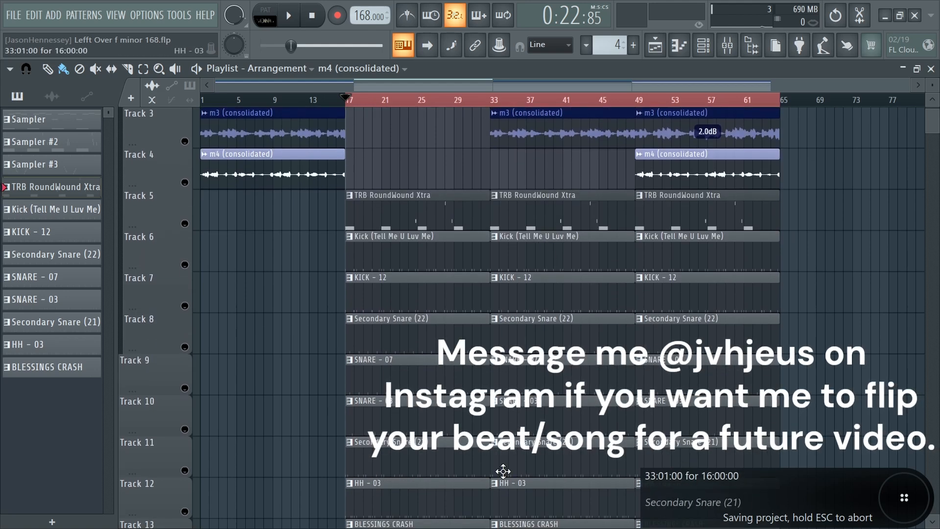
{"action": "scroll", "coordinate": [361, 330], "scroll_direction": "down", "scroll_amount": 3}
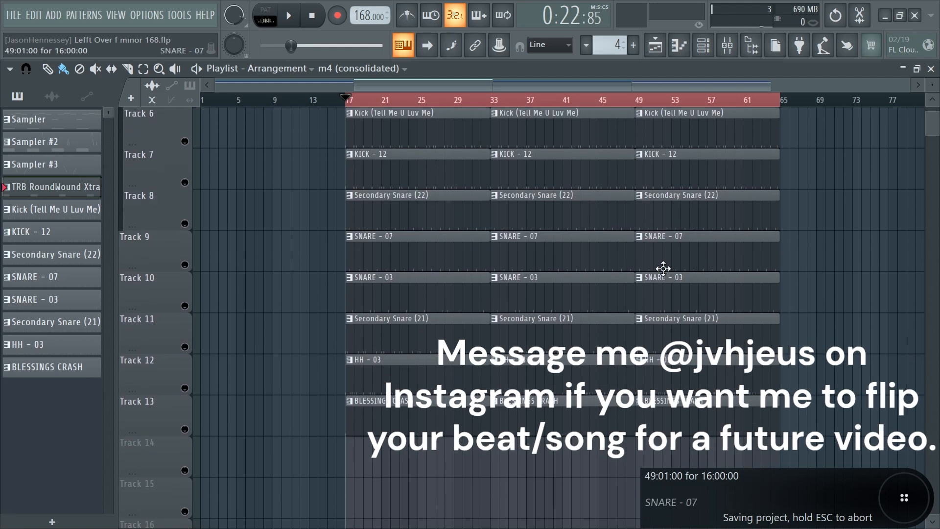
{"action": "scroll", "coordinate": [562, 274], "scroll_direction": "up", "scroll_amount": 4}
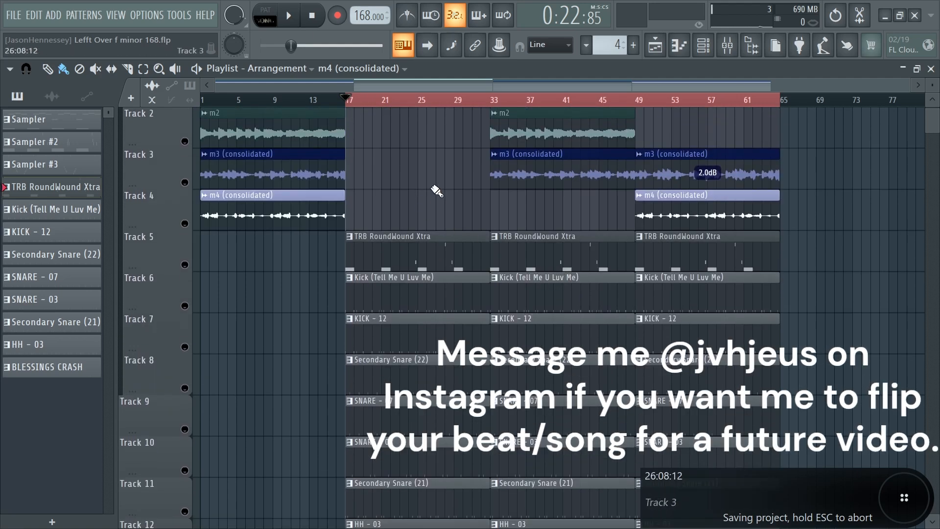
{"action": "scroll", "coordinate": [455, 205], "scroll_direction": "up", "scroll_amount": 1}
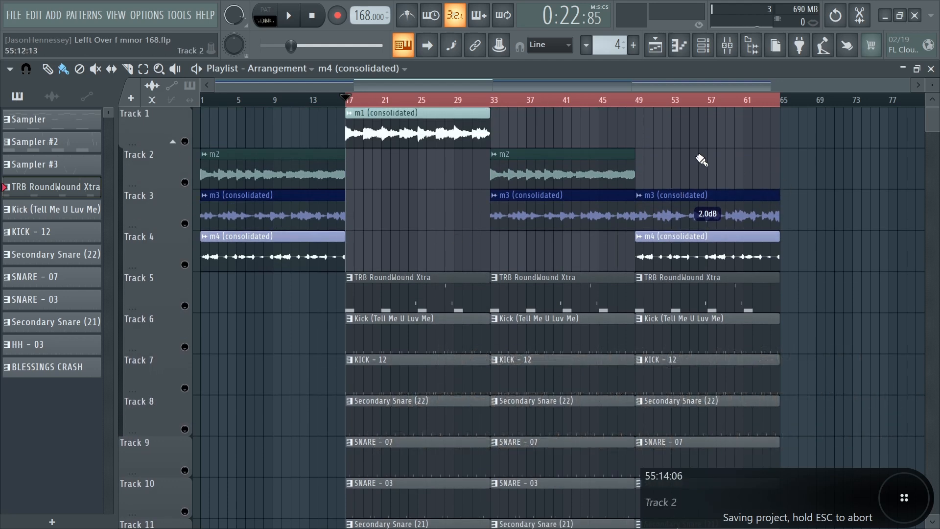
{"action": "left_click_drag", "start_coordinate": [241, 145], "coordinate": [203, 349]}
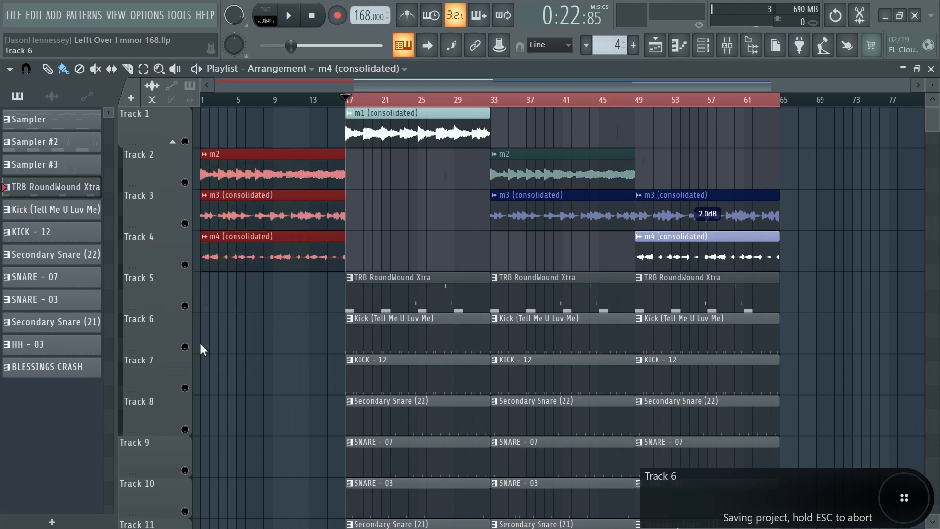
{"action": "left_click", "coordinate": [465, 251]}
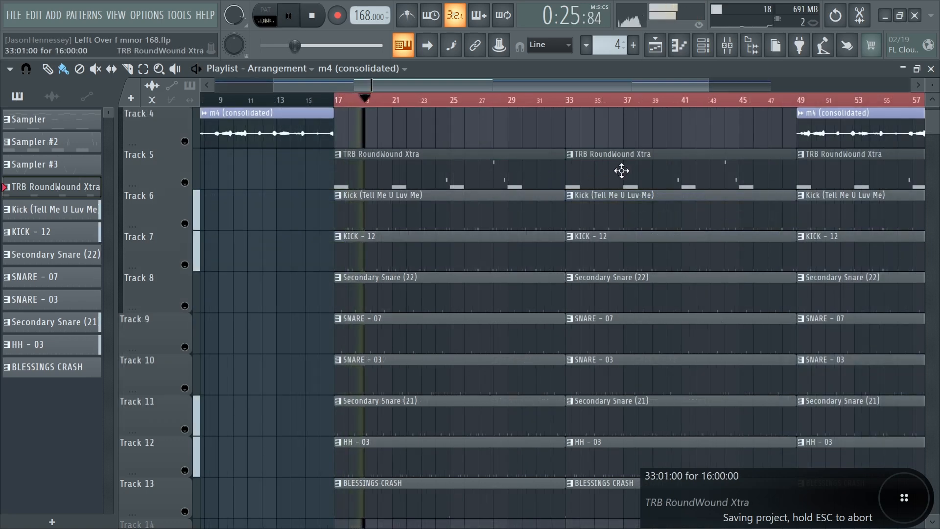
Step: Stop playback and delete the TRB RoundWound Xtra clip at bars 33 to 49 on Track 5
{"action": "scroll", "coordinate": [583, 192], "scroll_direction": "down", "scroll_amount": 3}
{"action": "scroll", "coordinate": [553, 192], "scroll_direction": "up", "scroll_amount": 4}
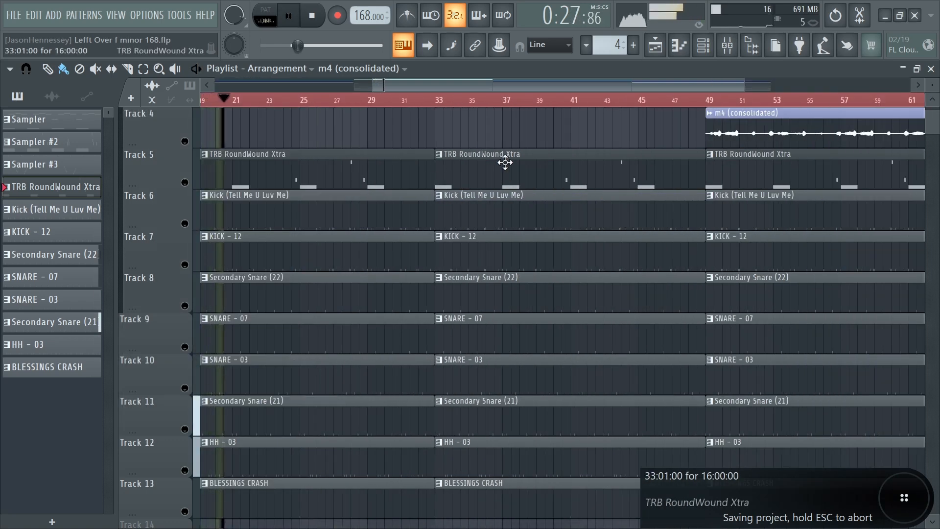
{"action": "key", "text": "space"}
{"action": "right_click", "coordinate": [506, 161]}
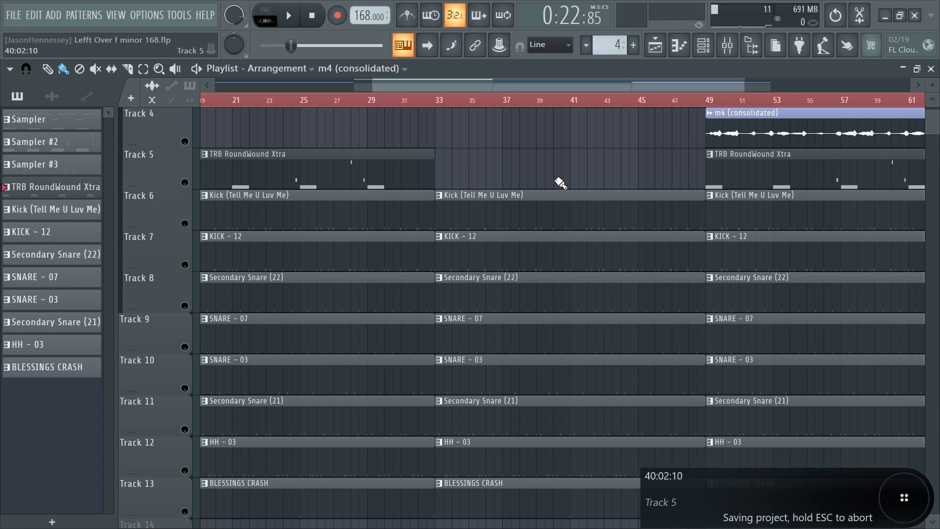
Step: Try a shortened TRB RoundWound Xtra clip starting at bar 41 on Track 5 and remove it
{"action": "left_click", "coordinate": [457, 178]}
{"action": "left_click_drag", "start_coordinate": [439, 180], "coordinate": [580, 179]}
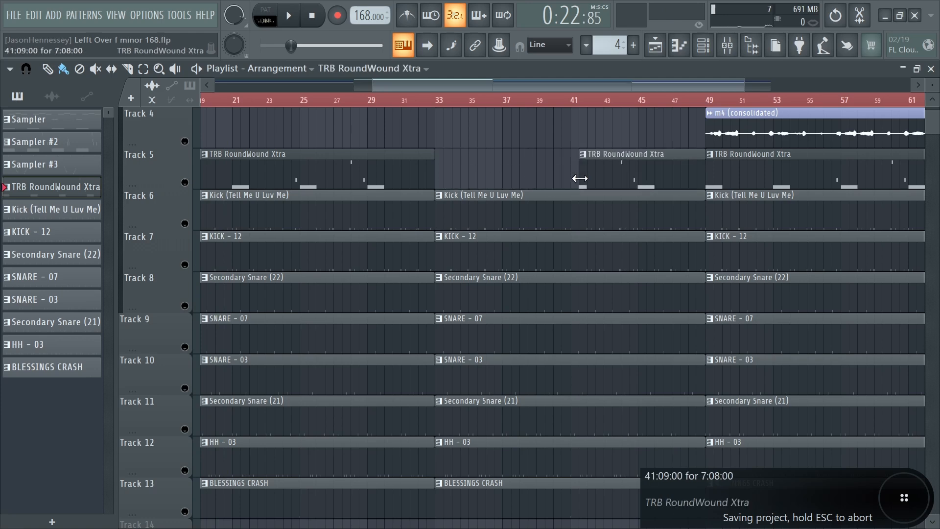
{"action": "scroll", "coordinate": [476, 178], "scroll_direction": "down", "scroll_amount": 2}
{"action": "scroll", "coordinate": [607, 182], "scroll_direction": "up", "scroll_amount": 2}
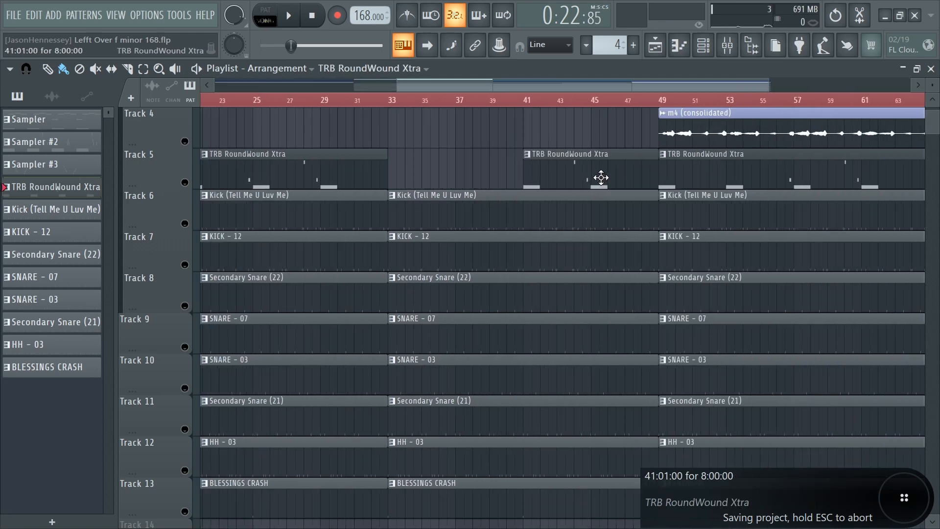
{"action": "right_click", "coordinate": [599, 178]}
Step: Delete the BLESSINGS CRASH clip at bar 33 on Track 13 and trim the start of the middle SNARE - 07 clip to bar 37
{"action": "scroll", "coordinate": [609, 179], "scroll_direction": "down", "scroll_amount": 3}
{"action": "scroll", "coordinate": [507, 235], "scroll_direction": "down", "scroll_amount": 2}
{"action": "scroll", "coordinate": [519, 391], "scroll_direction": "up", "scroll_amount": 2}
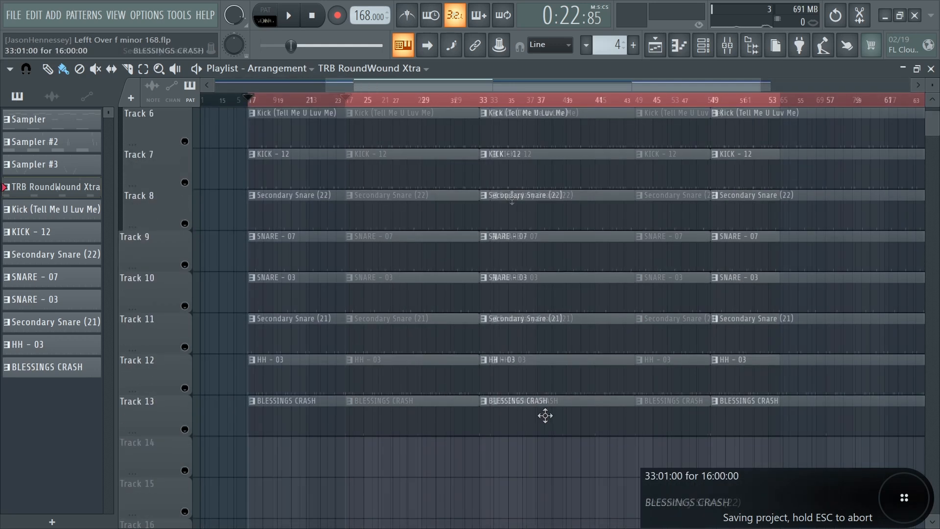
{"action": "right_click", "coordinate": [545, 415]}
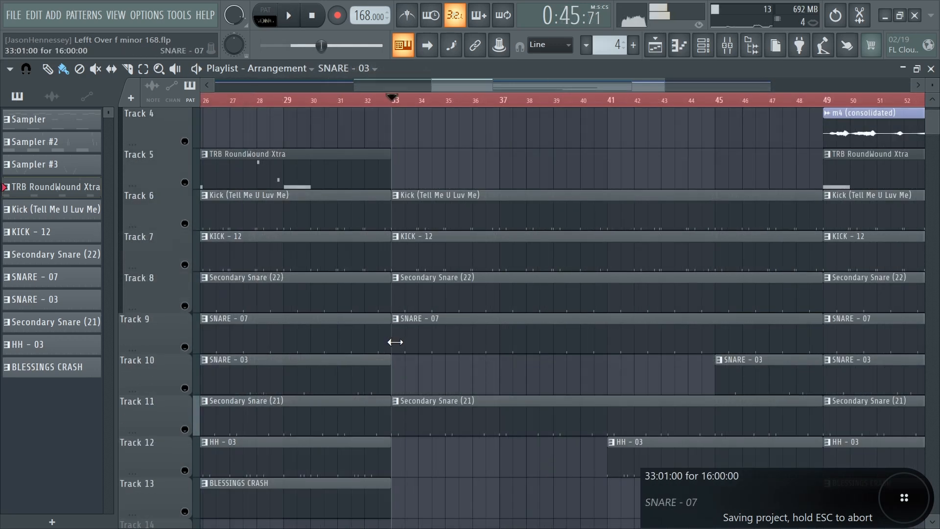
{"action": "left_click_drag", "start_coordinate": [395, 341], "coordinate": [500, 339]}
{"action": "key", "text": "space"}
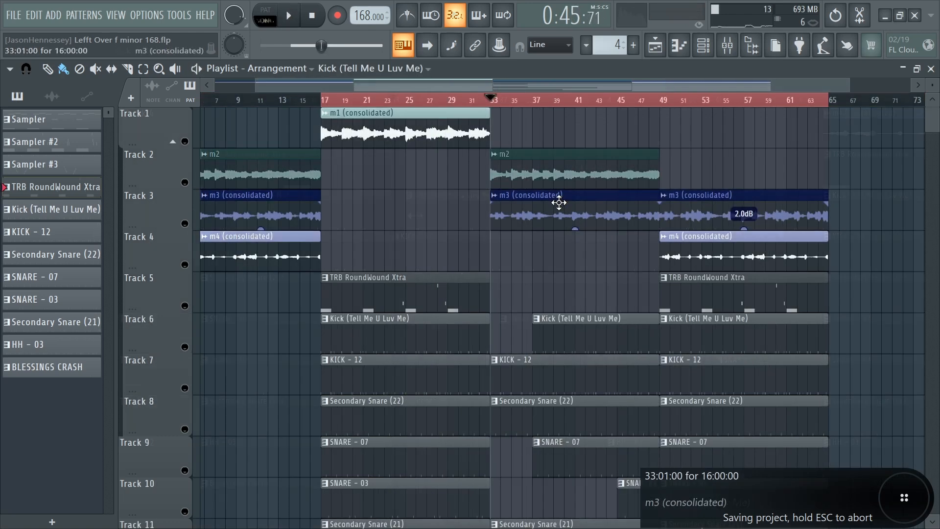
Step: Add a fade-out to the m3 clip at bars 33 to 49 on Track 3, beginning at about bar 41
{"action": "left_click_drag", "start_coordinate": [560, 201], "coordinate": [797, 217]}
{"action": "left_click", "coordinate": [647, 258]}
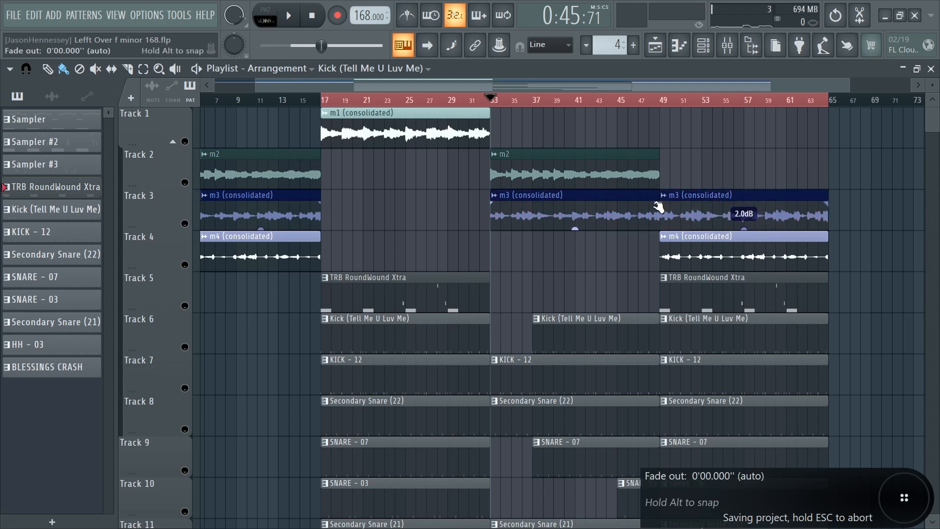
{"action": "key", "text": "space"}
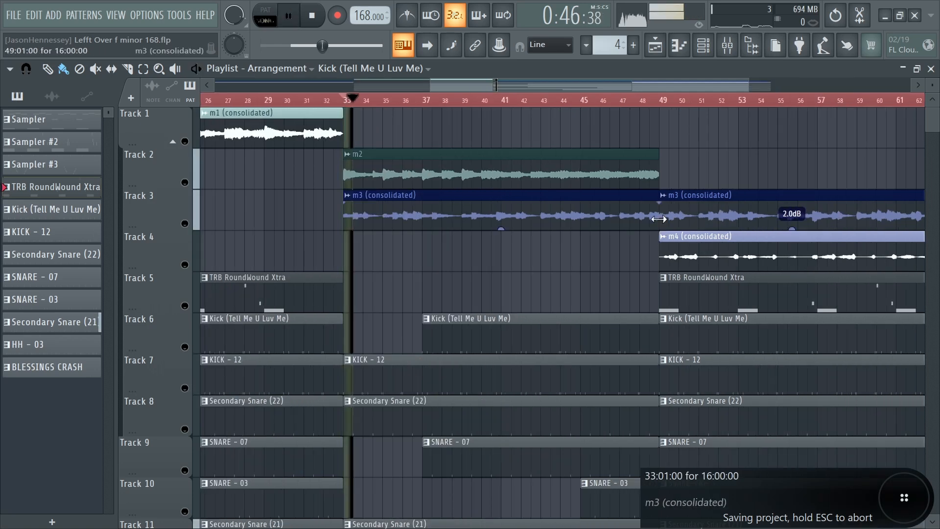
{"action": "key", "text": "space"}
{"action": "left_click_drag", "start_coordinate": [658, 205], "coordinate": [620, 206]}
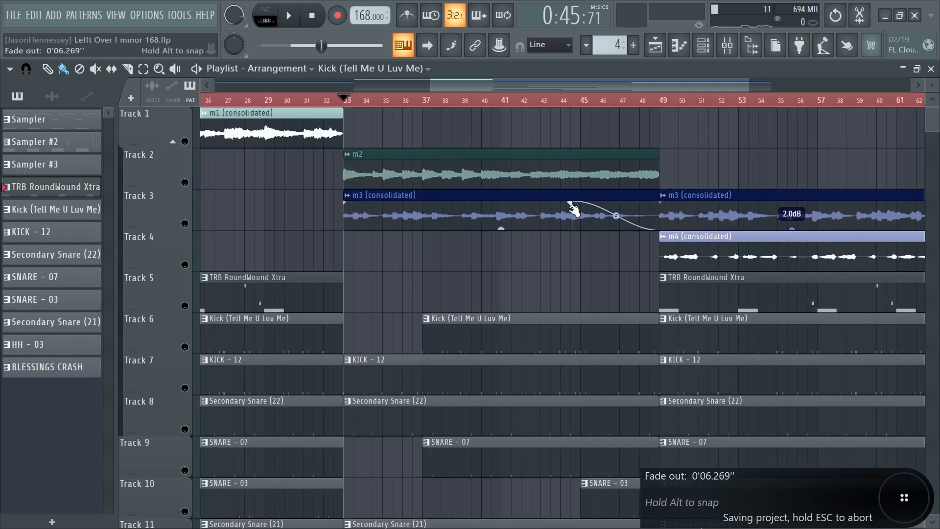
{"action": "left_click_drag", "start_coordinate": [474, 211], "coordinate": [493, 207]}
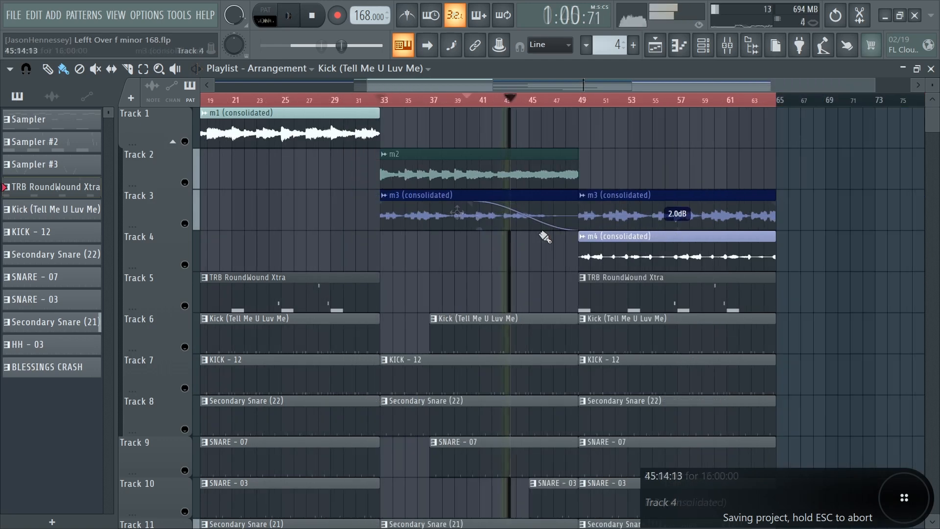
Step: Save the project
{"action": "scroll", "coordinate": [533, 320], "scroll_direction": "down", "scroll_amount": 3}
{"action": "scroll", "coordinate": [537, 320], "scroll_direction": "down", "scroll_amount": 4}
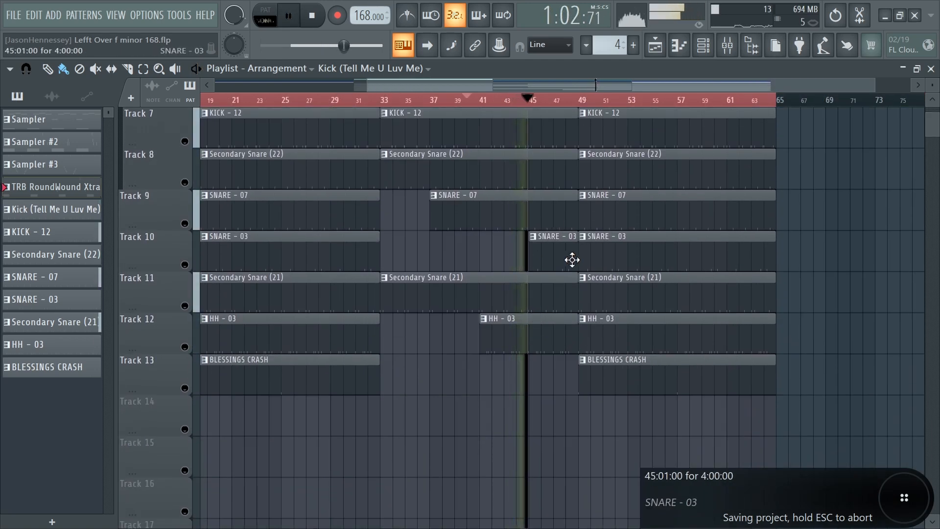
{"action": "scroll", "coordinate": [539, 266], "scroll_direction": "up", "scroll_amount": 7}
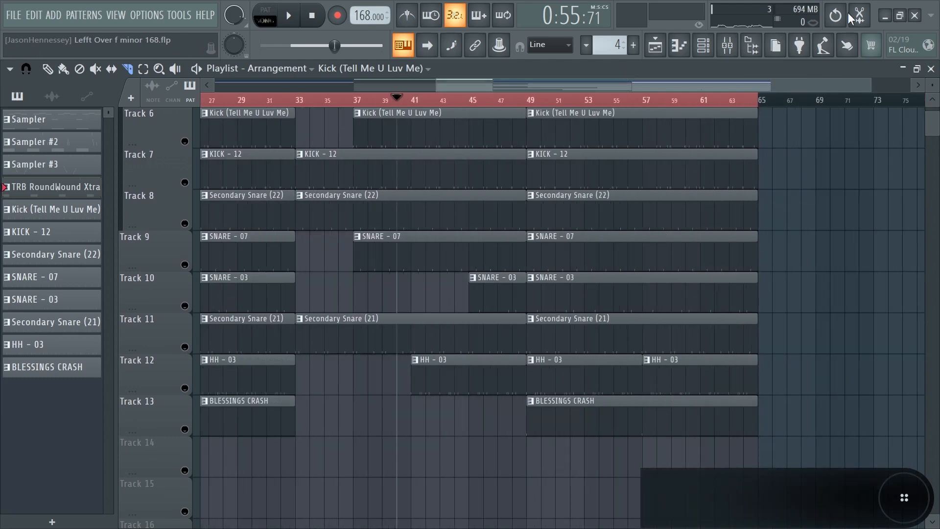
{"action": "key", "text": "ctrl+s"}
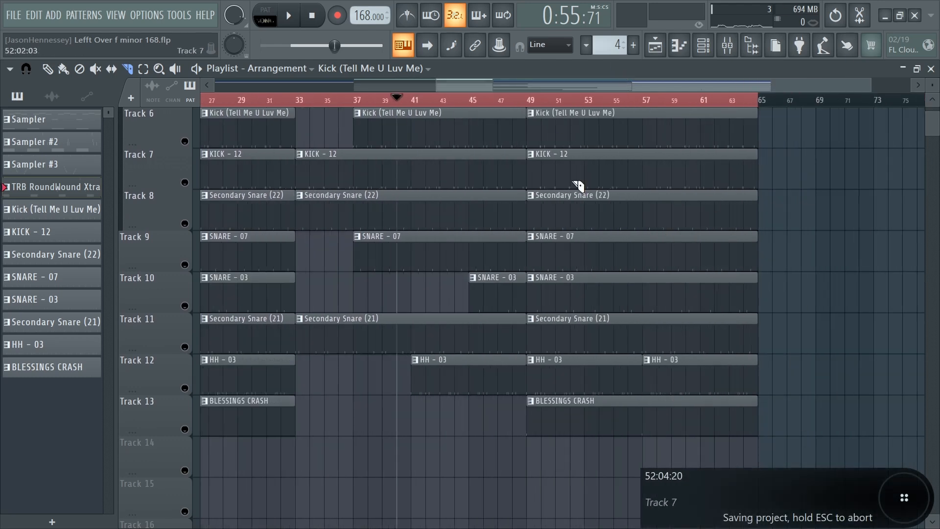
Step: Cut the last Secondary Snare (21) clip on Track 11 at bar 57 and delete the part after the cut
{"action": "scroll", "coordinate": [692, 374], "scroll_direction": "up", "scroll_amount": 3}
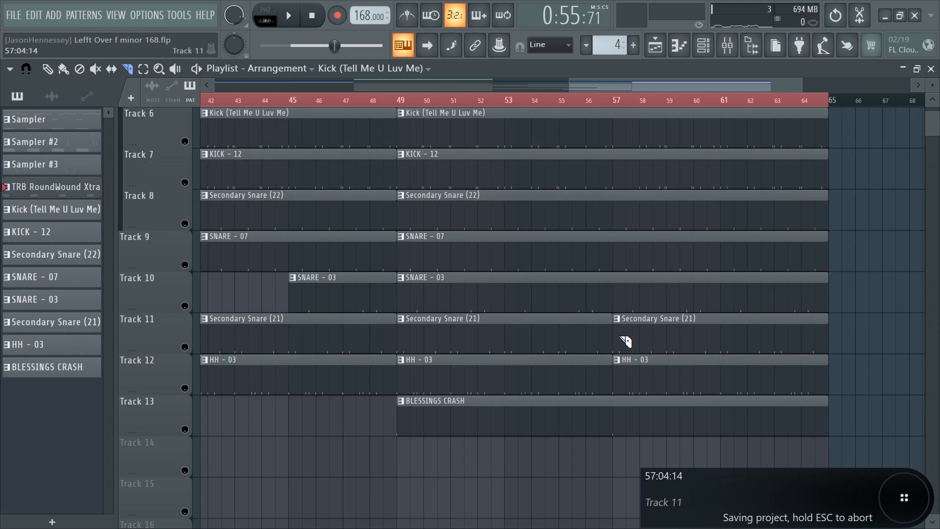
{"action": "scroll", "coordinate": [717, 299], "scroll_direction": "down", "scroll_amount": 3}
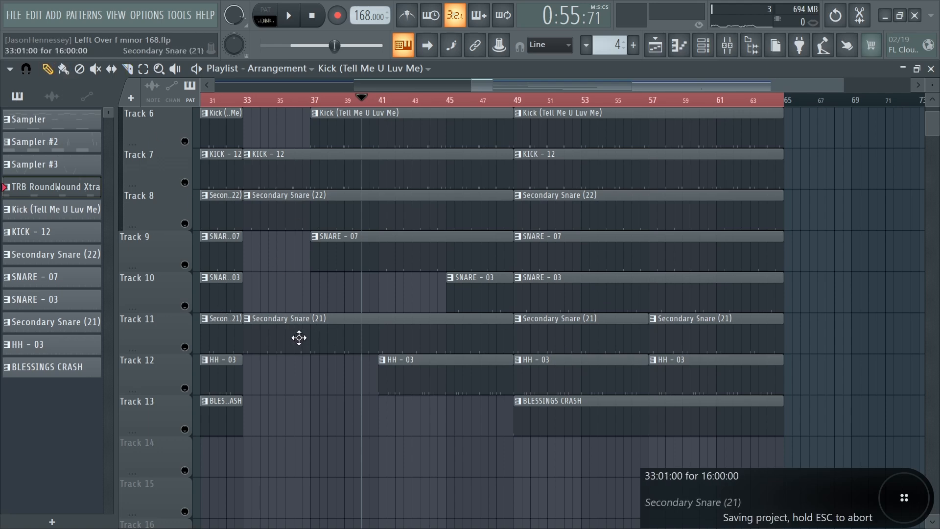
{"action": "right_click", "coordinate": [699, 338]}
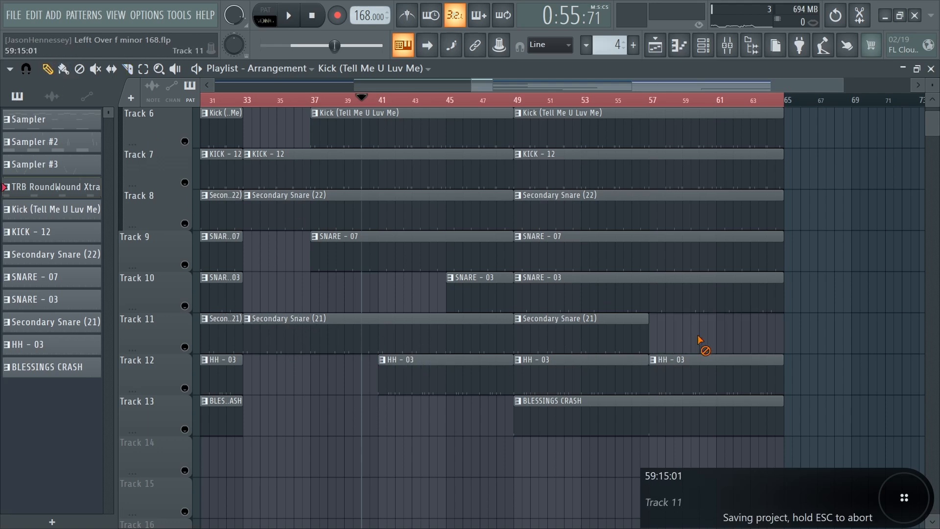
Step: Trim the HH - 03 clips on Track 12 to leave a gap around bar 57, with the second clip starting at 57:12
{"action": "scroll", "coordinate": [685, 369], "scroll_direction": "up", "scroll_amount": 4}
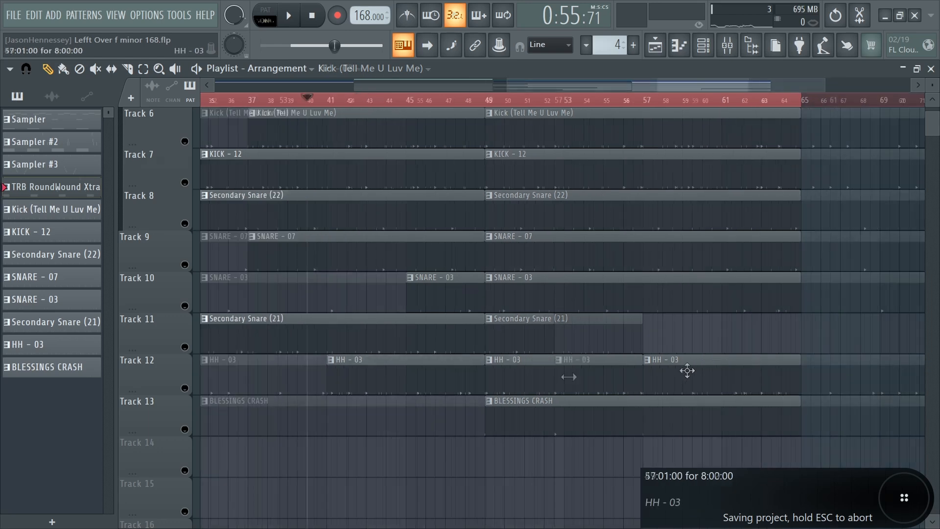
{"action": "left_click_drag", "start_coordinate": [555, 375], "coordinate": [612, 369]}
{"action": "scroll", "coordinate": [624, 369], "scroll_direction": "up", "scroll_amount": 3}
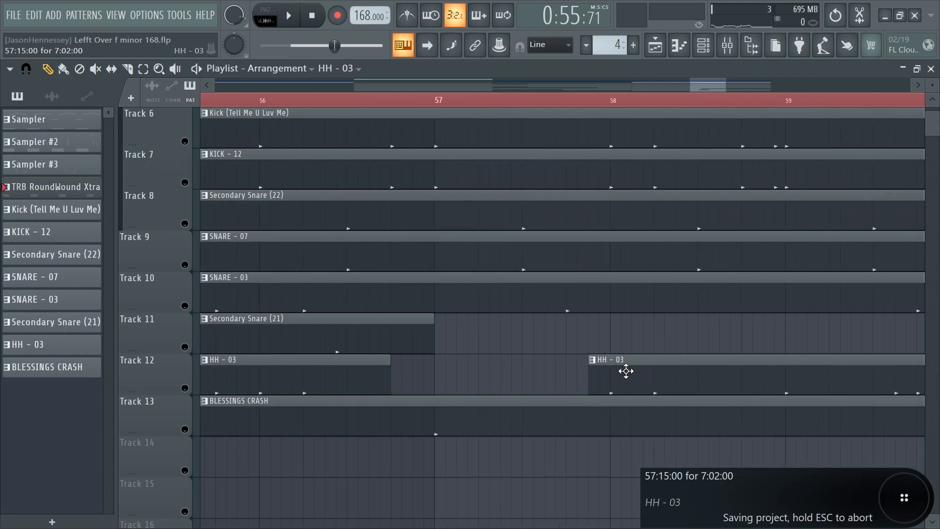
{"action": "scroll", "coordinate": [630, 368], "scroll_direction": "up", "scroll_amount": 2}
{"action": "left_click_drag", "start_coordinate": [580, 379], "coordinate": [518, 374]}
Step: Trim the Kick (Tell Me U Luv Me) and KICK - 12 clips starting at bars 17 and 49 to a length of 15:08:00
{"action": "left_click_drag", "start_coordinate": [614, 216], "coordinate": [615, 260]}
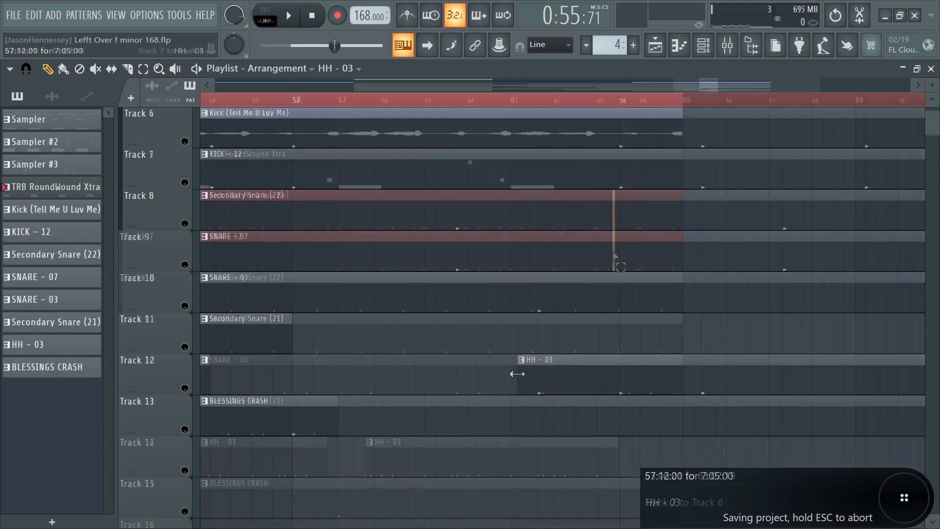
{"action": "scroll", "coordinate": [638, 248], "scroll_direction": "down", "scroll_amount": 4}
{"action": "left_click_drag", "start_coordinate": [448, 217], "coordinate": [451, 241]}
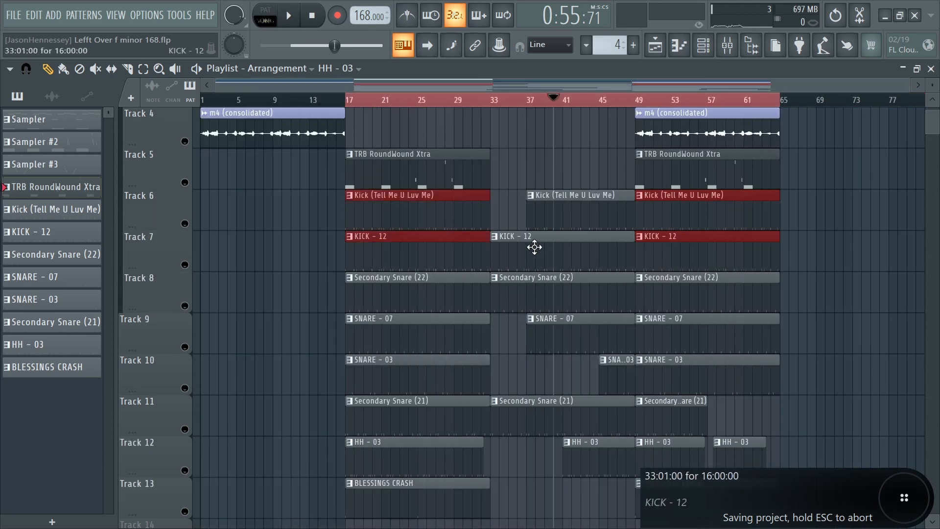
{"action": "scroll", "coordinate": [519, 255], "scroll_direction": "up", "scroll_amount": 6}
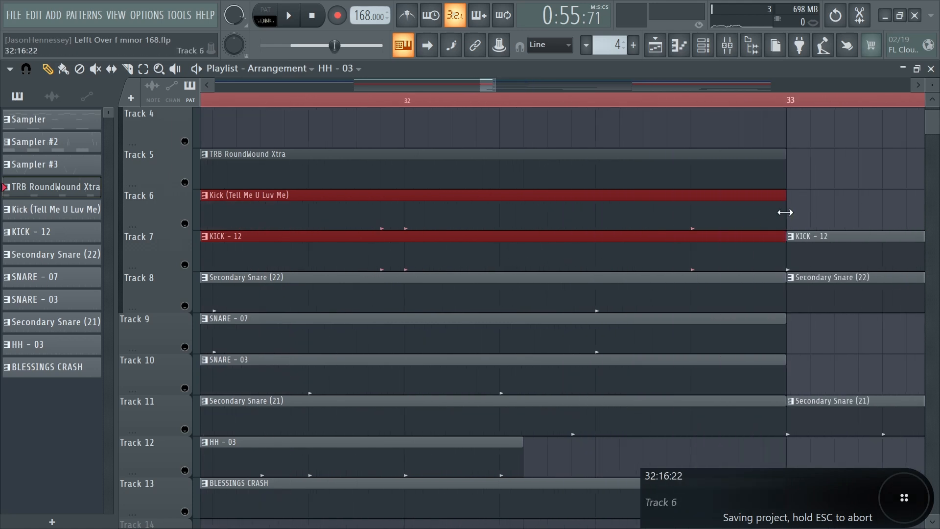
{"action": "left_click_drag", "start_coordinate": [783, 211], "coordinate": [601, 233]}
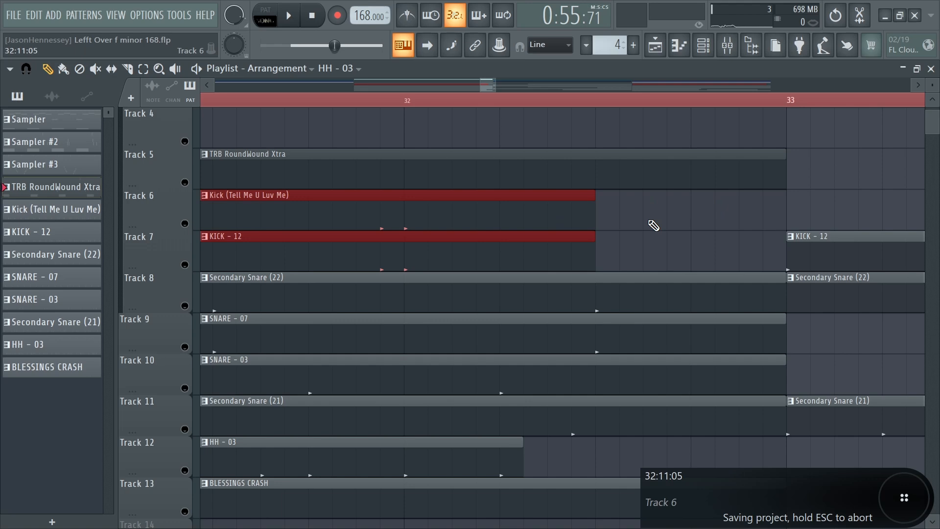
{"action": "scroll", "coordinate": [653, 225], "scroll_direction": "down", "scroll_amount": 5}
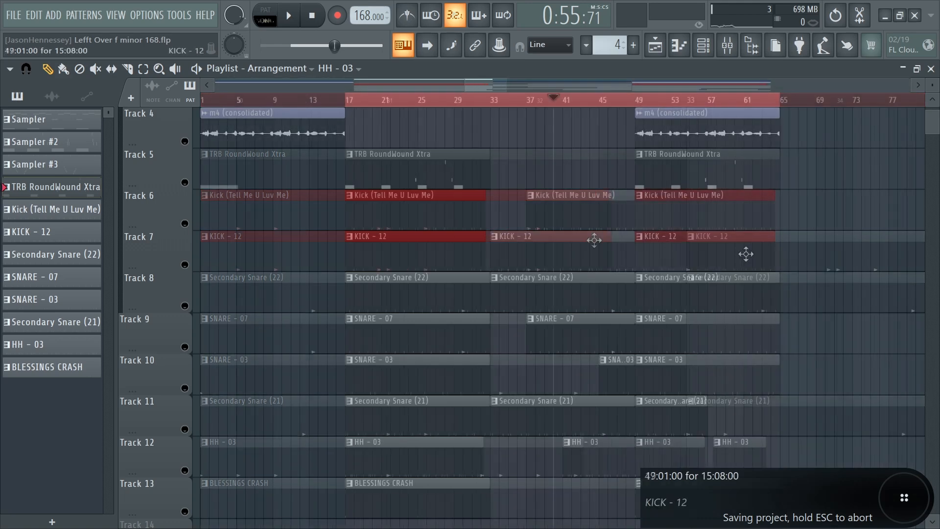
Step: Examine the melody and drum clips around bar 57 on Tracks 3 to 12
{"action": "scroll", "coordinate": [739, 267], "scroll_direction": "up", "scroll_amount": 5}
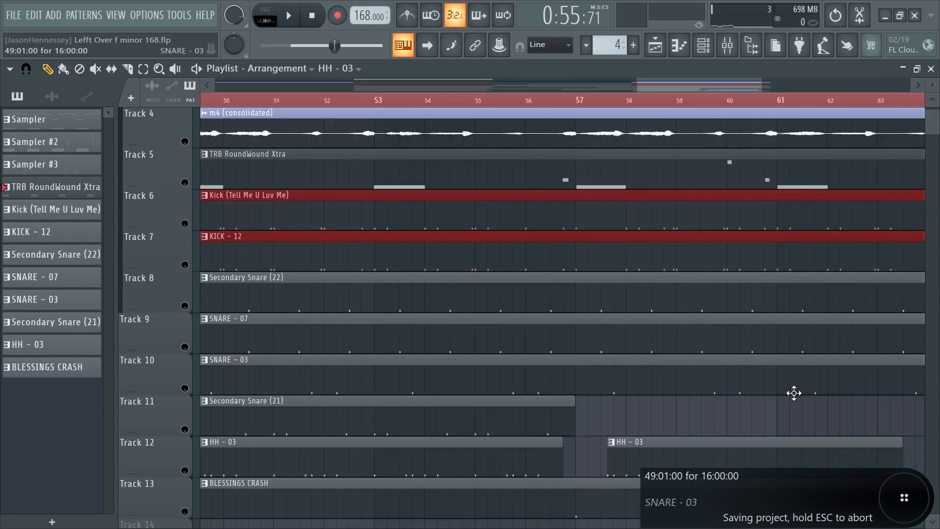
{"action": "scroll", "coordinate": [794, 393], "scroll_direction": "up", "scroll_amount": 1}
{"action": "scroll", "coordinate": [621, 368], "scroll_direction": "down", "scroll_amount": 3}
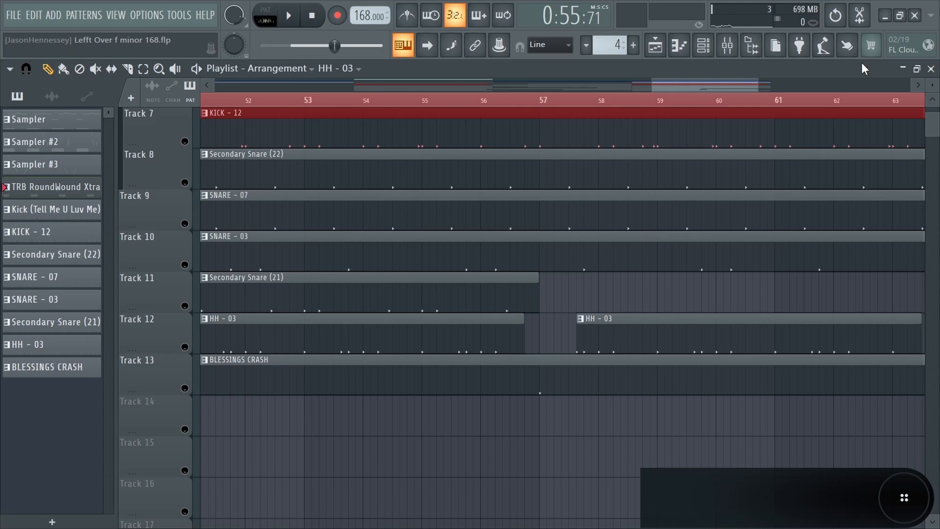
{"action": "scroll", "coordinate": [583, 252], "scroll_direction": "up", "scroll_amount": 1}
{"action": "scroll", "coordinate": [579, 304], "scroll_direction": "up", "scroll_amount": 4}
{"action": "scroll", "coordinate": [535, 353], "scroll_direction": "up", "scroll_amount": 4}
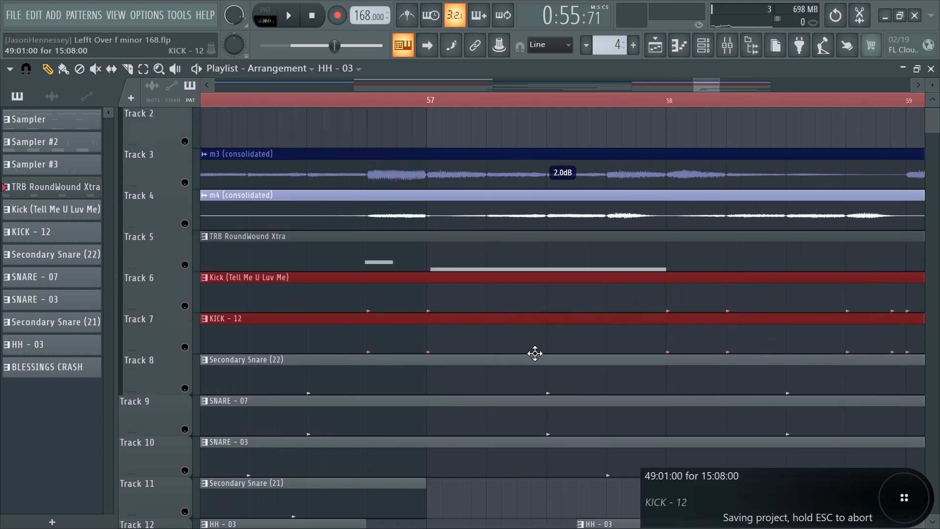
{"action": "scroll", "coordinate": [579, 425], "scroll_direction": "down", "scroll_amount": 1}
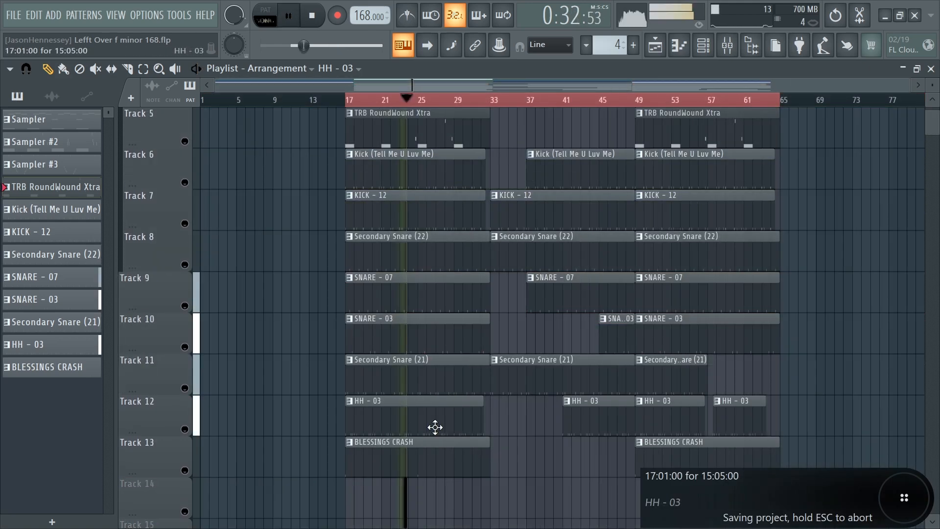
Step: Delete the Secondary Snare (21) clip at bars 17 to 33 on Track 11 and restart playback
{"action": "key", "text": "space"}
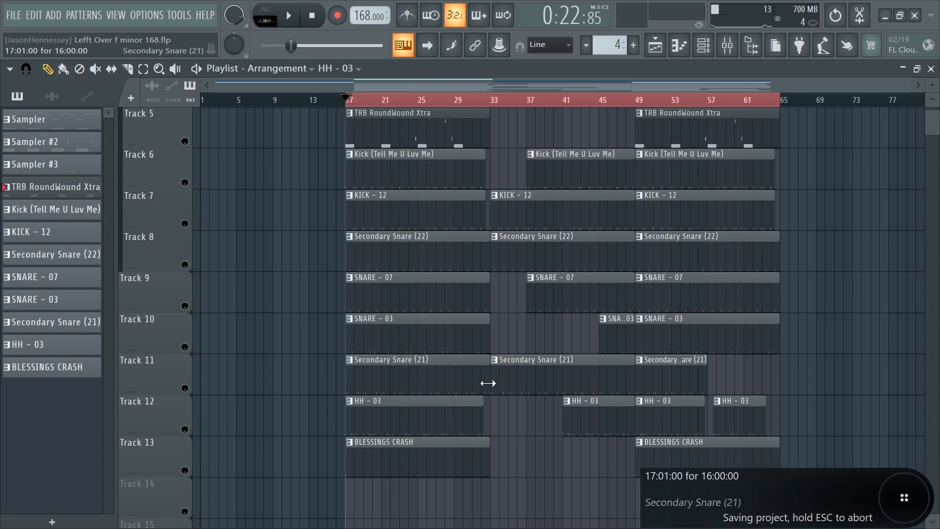
{"action": "right_click", "coordinate": [449, 388]}
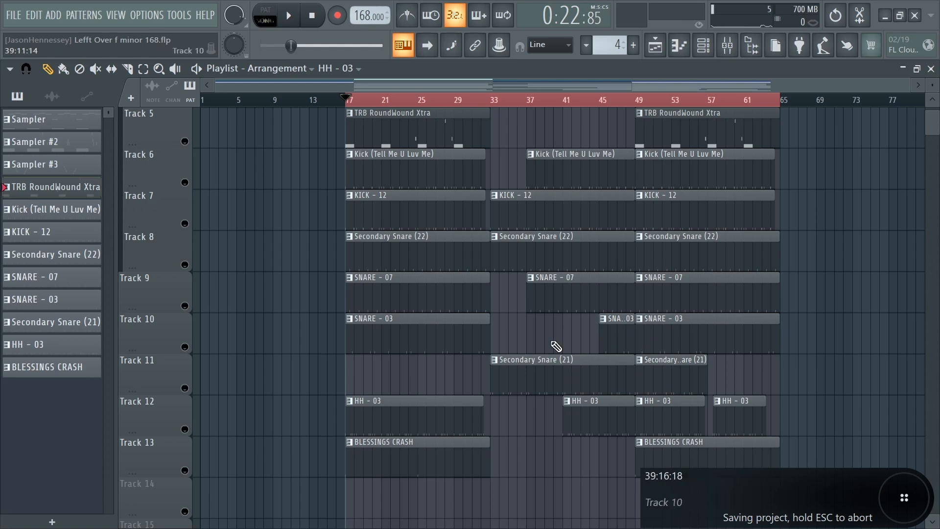
{"action": "key", "text": "space"}
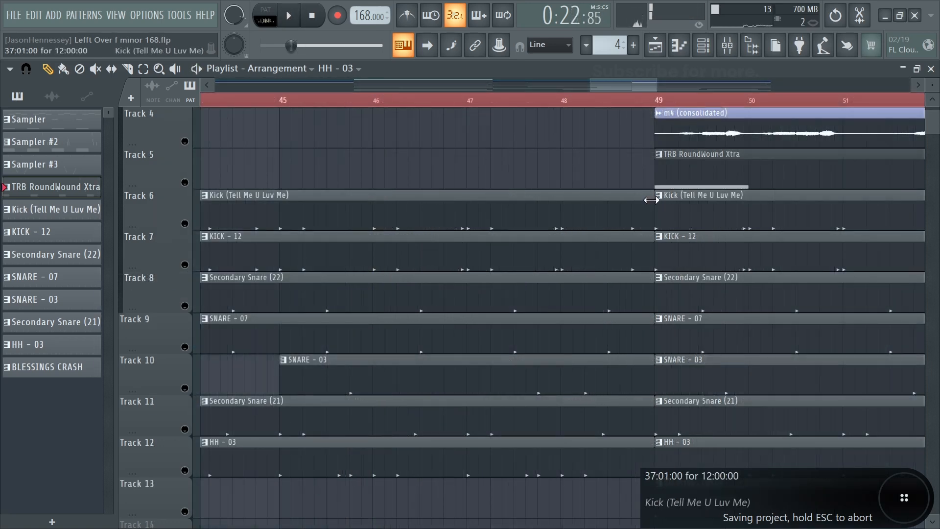
Step: Select the drum clips on Tracks 6 to 12 that end at bar 49 and shorten them together to bar 48
{"action": "left_click_drag", "start_coordinate": [587, 191], "coordinate": [572, 474]}
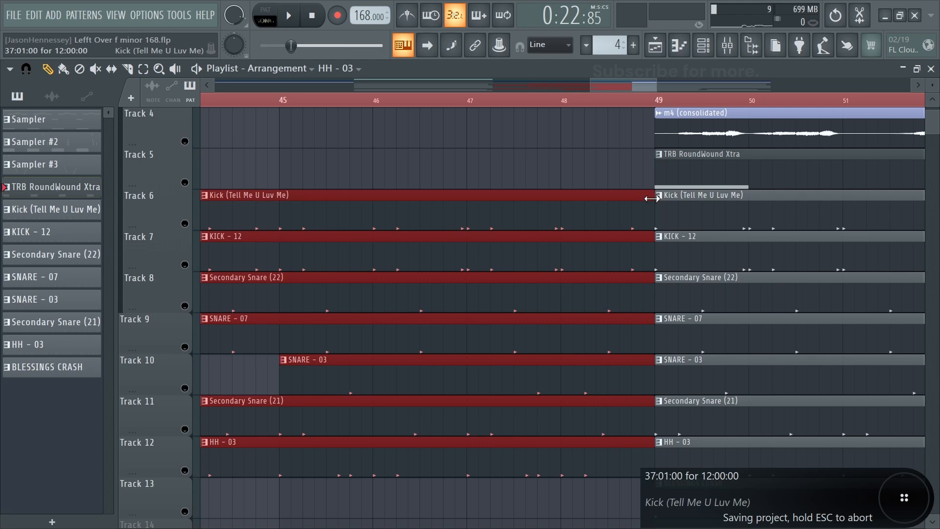
{"action": "left_click_drag", "start_coordinate": [651, 198], "coordinate": [557, 216]}
{"action": "scroll", "coordinate": [558, 217], "scroll_direction": "up", "scroll_amount": 4}
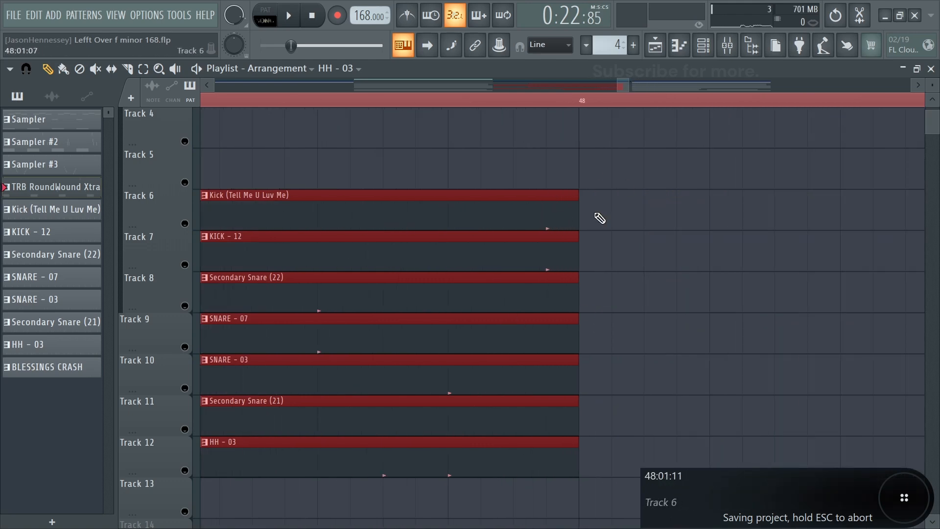
{"action": "scroll", "coordinate": [583, 255], "scroll_direction": "down", "scroll_amount": 2}
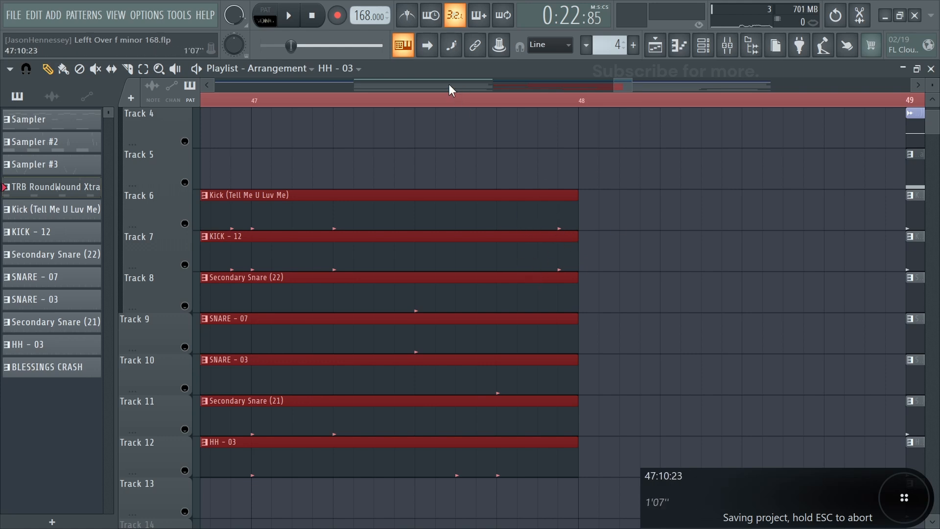
{"action": "scroll", "coordinate": [499, 193], "scroll_direction": "left", "scroll_amount": 1}
Step: Play the transition and shorten the selected drum clips by about one more step, ending just before bar 48, and deselect them
{"action": "key", "text": "space"}
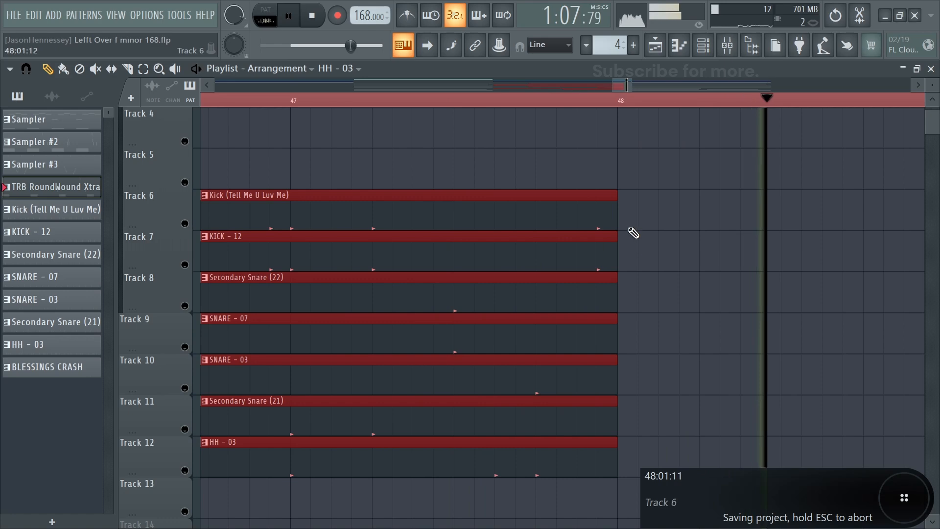
{"action": "key", "text": "space"}
{"action": "left_click_drag", "start_coordinate": [625, 219], "coordinate": [603, 220]}
{"action": "scroll", "coordinate": [700, 245], "scroll_direction": "down", "scroll_amount": 3}
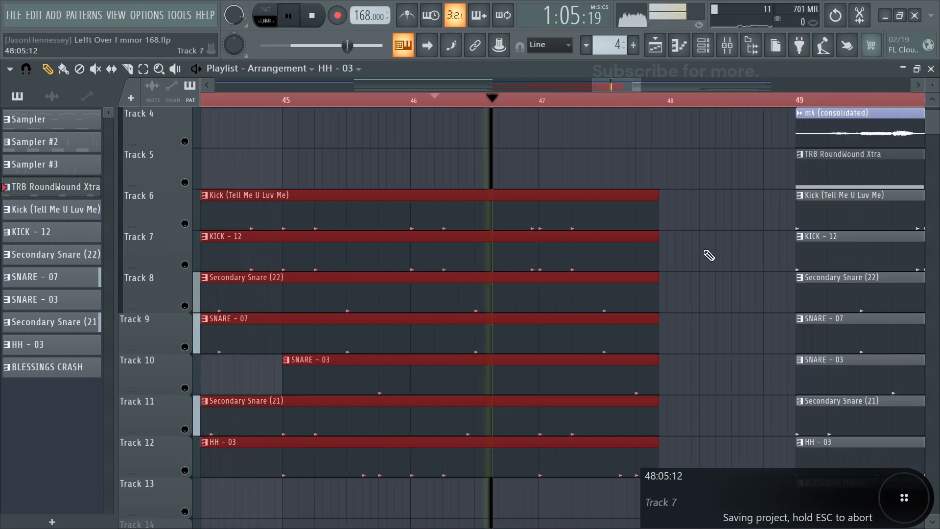
{"action": "left_click", "coordinate": [719, 253]}
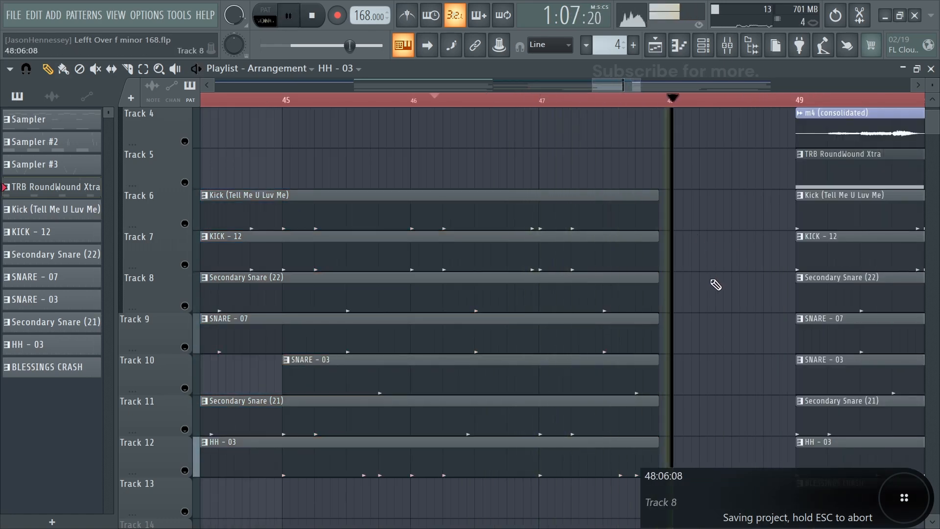
Step: Review the drum break before bar 49 during playback and stop the song
{"action": "scroll", "coordinate": [685, 314], "scroll_direction": "down", "scroll_amount": 2}
{"action": "scroll", "coordinate": [519, 318], "scroll_direction": "down", "scroll_amount": 2}
{"action": "scroll", "coordinate": [538, 318], "scroll_direction": "up", "scroll_amount": 5}
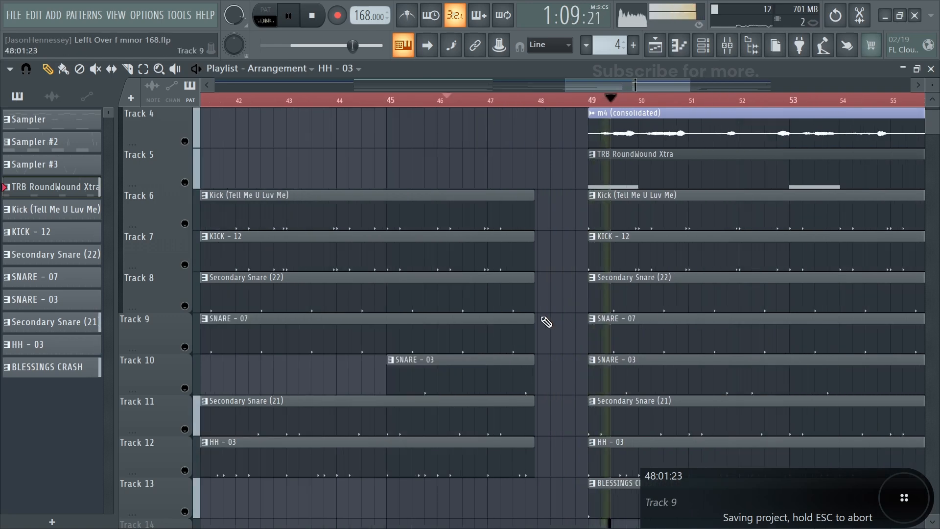
{"action": "scroll", "coordinate": [569, 323], "scroll_direction": "up", "scroll_amount": 3}
{"action": "scroll", "coordinate": [581, 290], "scroll_direction": "down", "scroll_amount": 5}
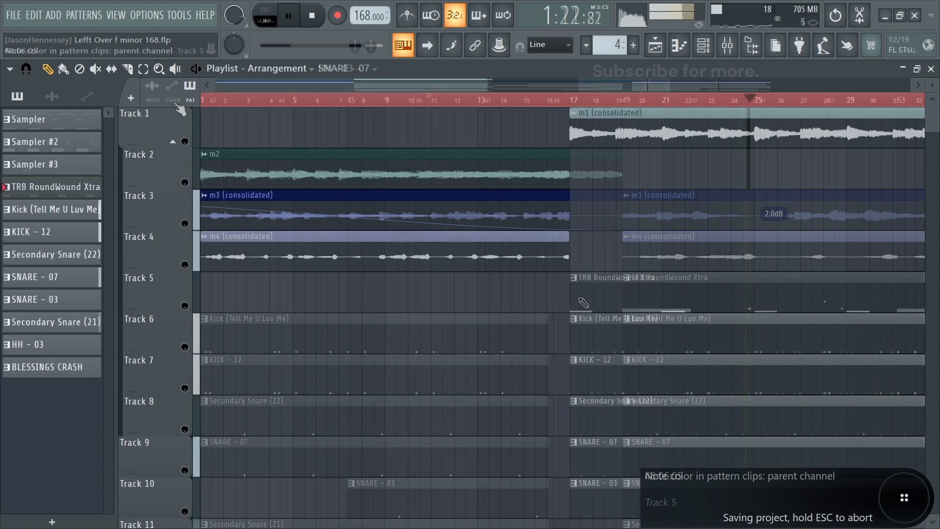
{"action": "key", "text": "space"}
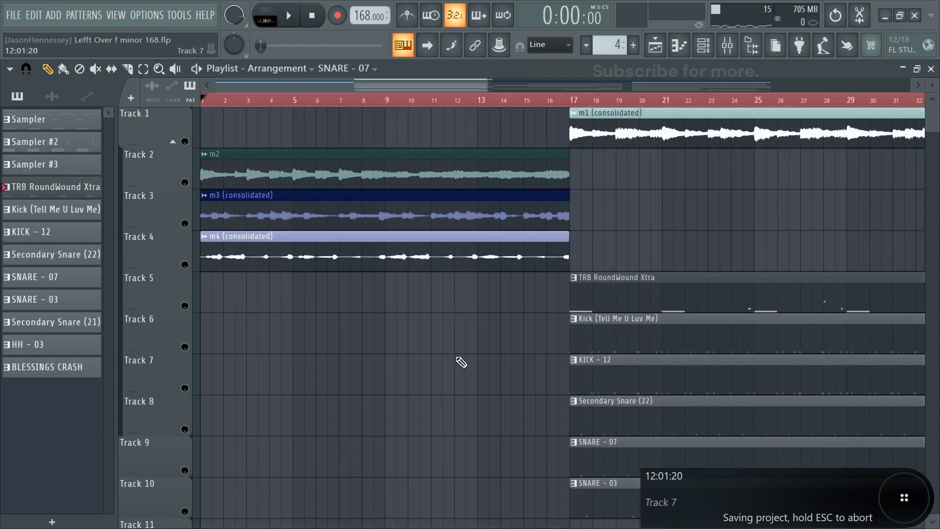
Step: Add a fade-in to the m2 clip at bars 1 to 17 on Track 2, reaching full level at about bar 9
{"action": "scroll", "coordinate": [450, 345], "scroll_direction": "down", "scroll_amount": 3}
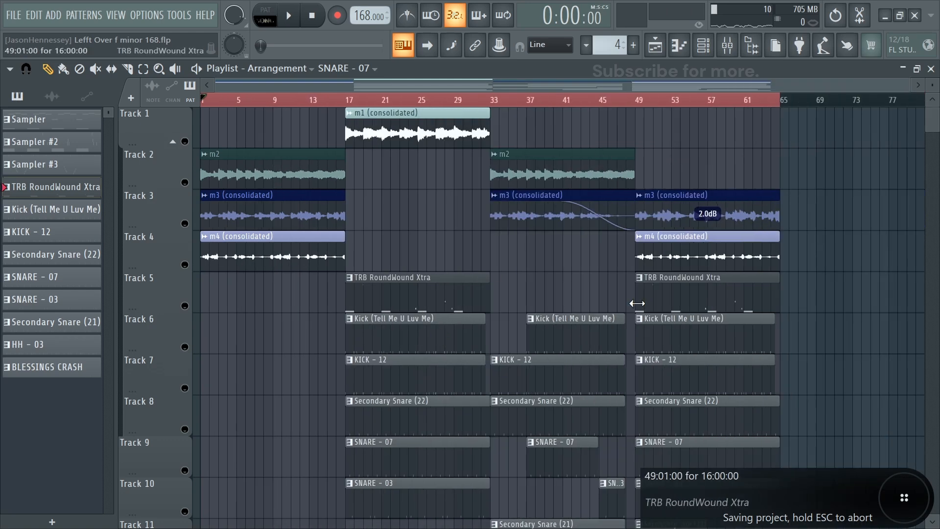
{"action": "scroll", "coordinate": [294, 220], "scroll_direction": "up", "scroll_amount": 2}
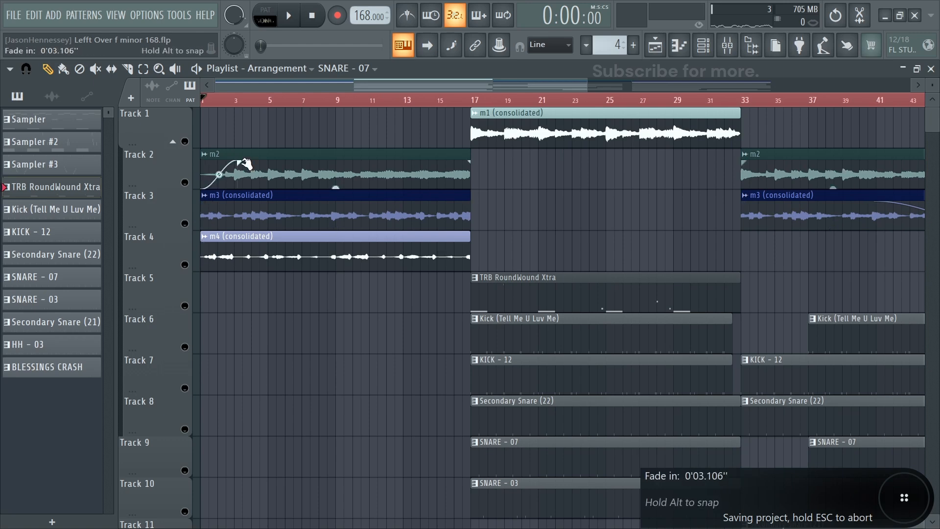
{"action": "left_click_drag", "start_coordinate": [244, 163], "coordinate": [345, 147]}
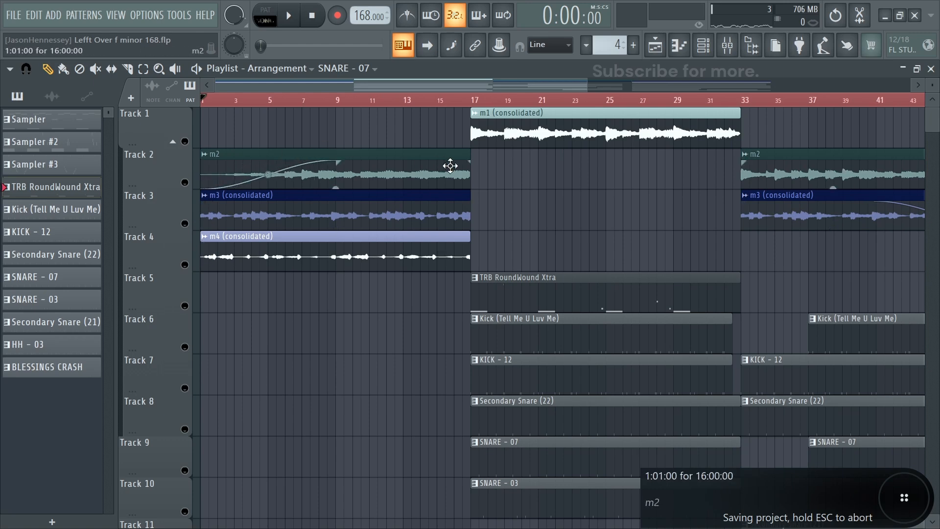
Step: Select the m2, m3 and m4 clips at bars 1 to 17 and add a fade-out beginning just before bar 16
{"action": "left_click_drag", "start_coordinate": [451, 166], "coordinate": [443, 247]}
{"action": "scroll", "coordinate": [443, 247], "scroll_direction": "up", "scroll_amount": 9}
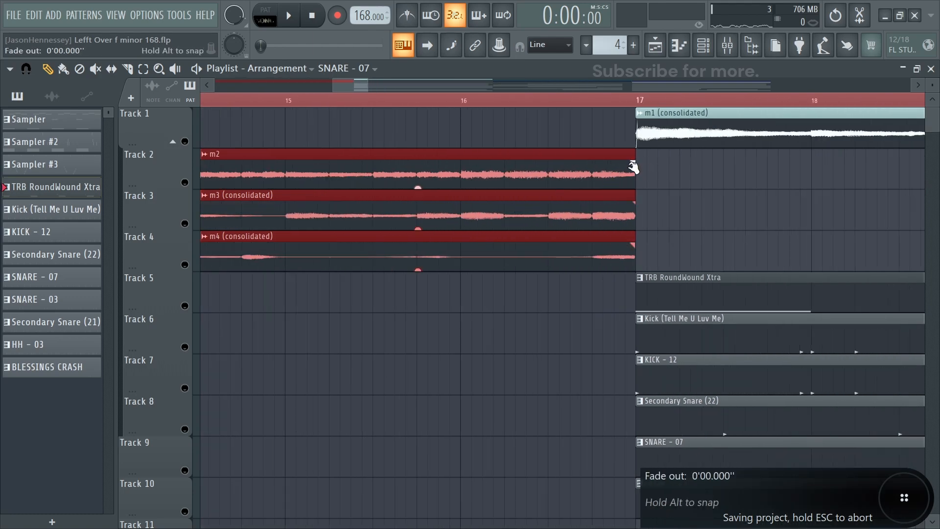
{"action": "left_click_drag", "start_coordinate": [634, 160], "coordinate": [444, 160]}
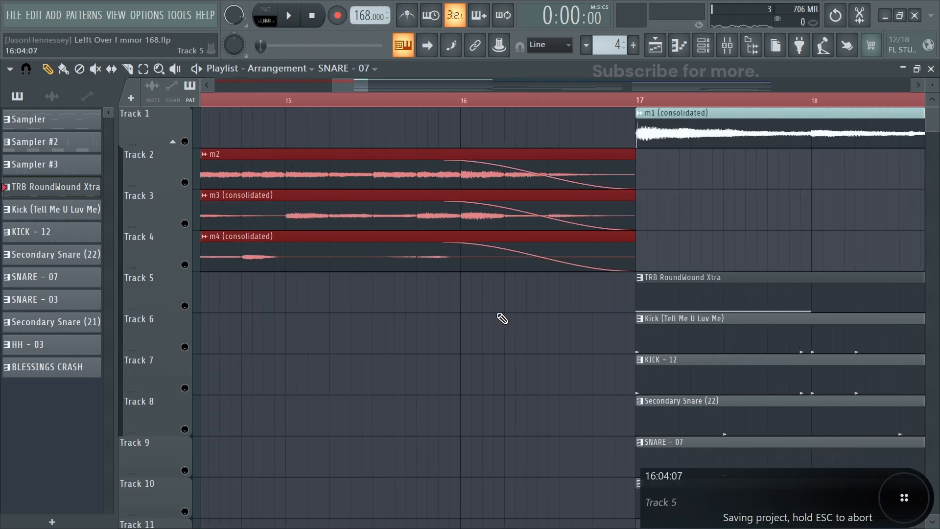
{"action": "scroll", "coordinate": [470, 321], "scroll_direction": "down", "scroll_amount": 9}
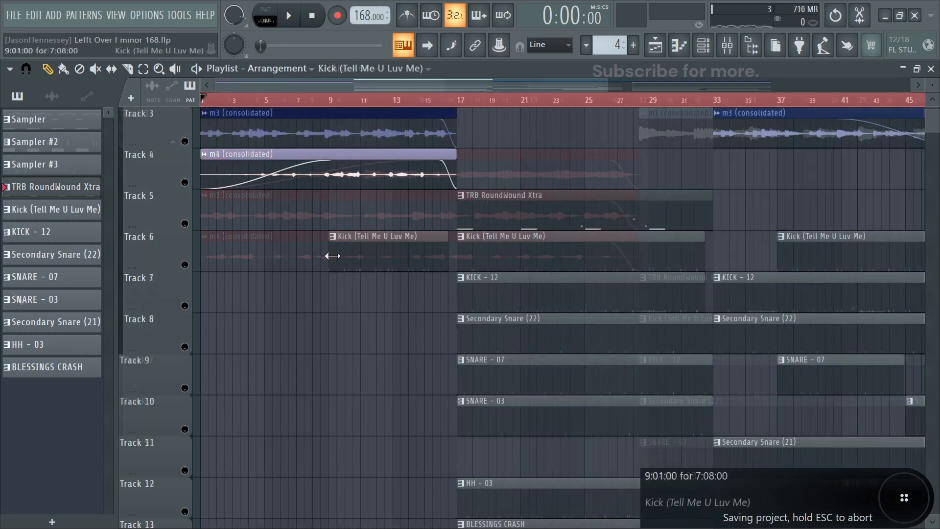
Step: Adjust the first Kick (Tell Me U Luv Me) clip on Track 6 to span bars 13 to 17 during playback
{"action": "scroll", "coordinate": [332, 255], "scroll_direction": "up", "scroll_amount": 2}
{"action": "key", "text": "space"}
{"action": "mouse_move", "coordinate": [531, 256]}
{"action": "left_mouse_down"}
{"action": "mouse_move", "coordinate": [514, 260]}
{"action": "mouse_move", "coordinate": [527, 264]}
{"action": "left_mouse_up"}
{"action": "left_click_drag", "start_coordinate": [330, 263], "coordinate": [430, 258]}
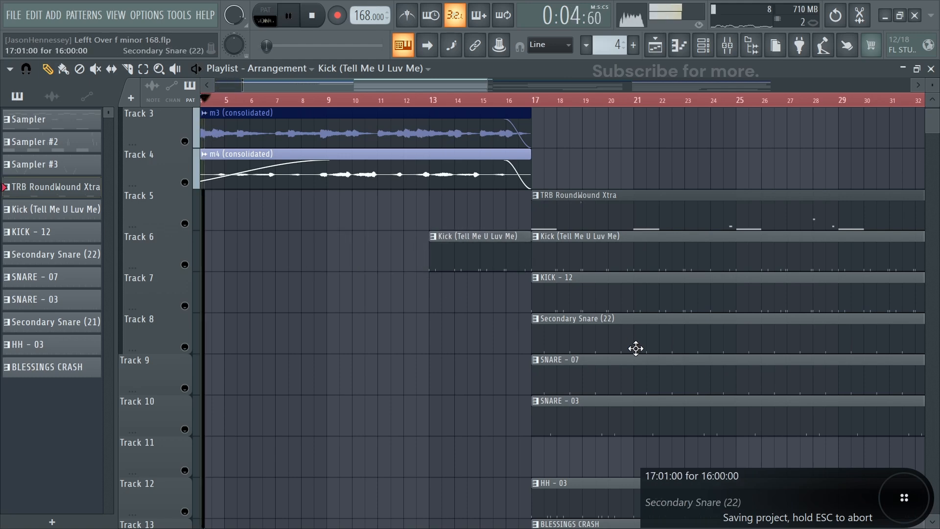
Step: Copy the Secondary Snare (22) clip from bar 17 to bar 1 on Track 8 and trim its start to bar 9
{"action": "left_click_drag", "start_coordinate": [629, 335], "coordinate": [2, 348]}
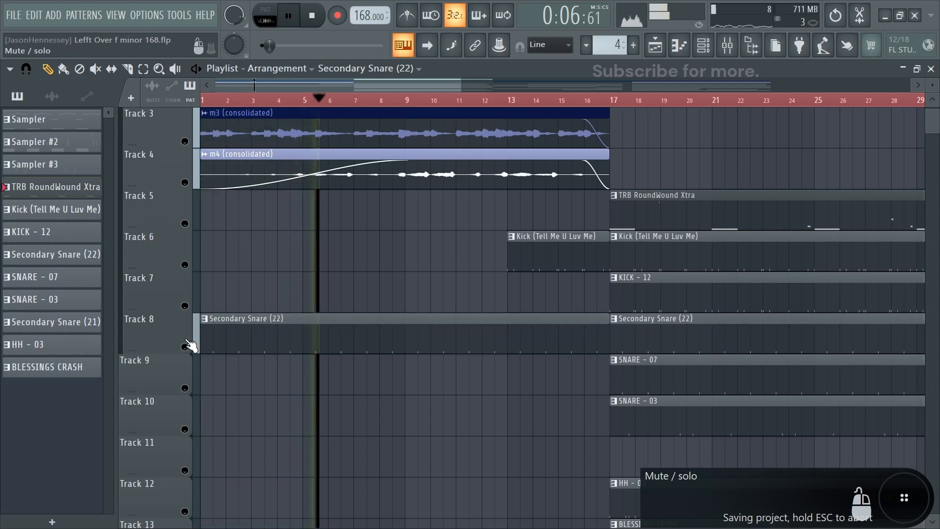
{"action": "left_click_drag", "start_coordinate": [201, 343], "coordinate": [406, 343]}
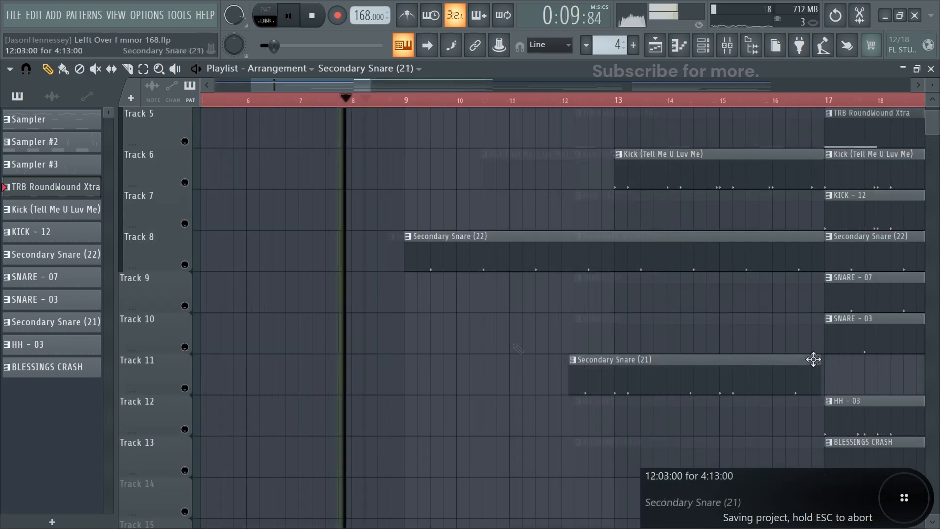
Step: Extend the end of the first Secondary Snare (21) clip on Track 11 to about bar 17
{"action": "scroll", "coordinate": [814, 360], "scroll_direction": "up", "scroll_amount": 2}
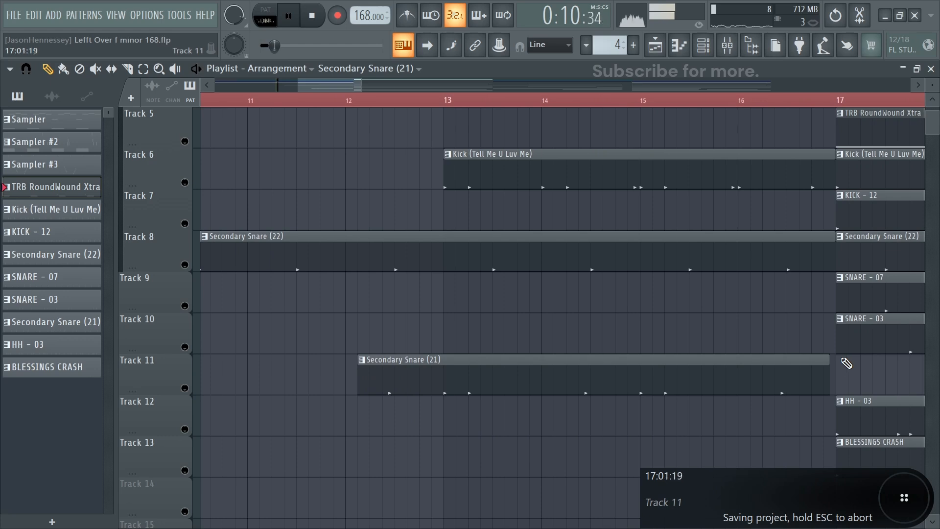
{"action": "left_click_drag", "start_coordinate": [831, 359], "coordinate": [801, 362]}
{"action": "scroll", "coordinate": [850, 362], "scroll_direction": "up", "scroll_amount": 2}
{"action": "scroll", "coordinate": [852, 362], "scroll_direction": "up", "scroll_amount": 2}
{"action": "scroll", "coordinate": [791, 362], "scroll_direction": "down", "scroll_amount": 5}
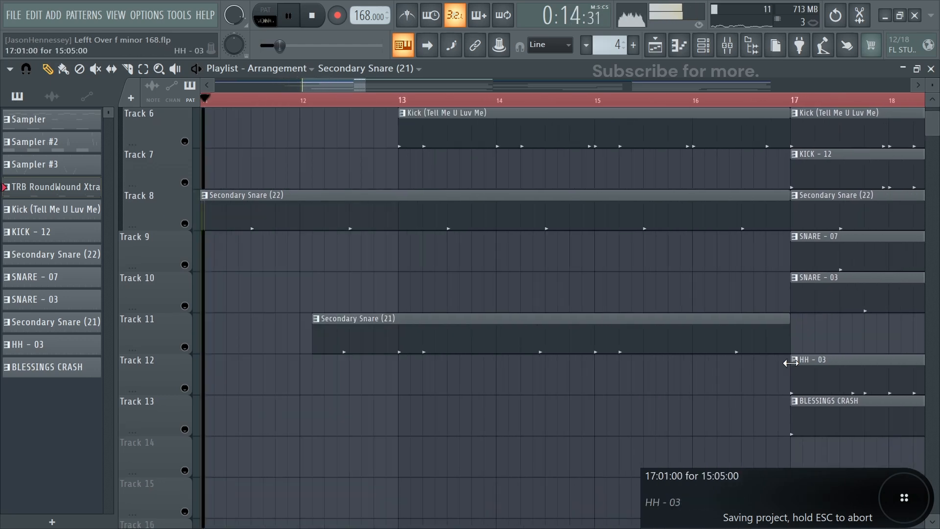
Step: Review the intro drum clips on Tracks 6 to 12 leading into bar 17 during playback
{"action": "scroll", "coordinate": [622, 360], "scroll_direction": "up", "scroll_amount": 2}
{"action": "scroll", "coordinate": [589, 353], "scroll_direction": "up", "scroll_amount": 1}
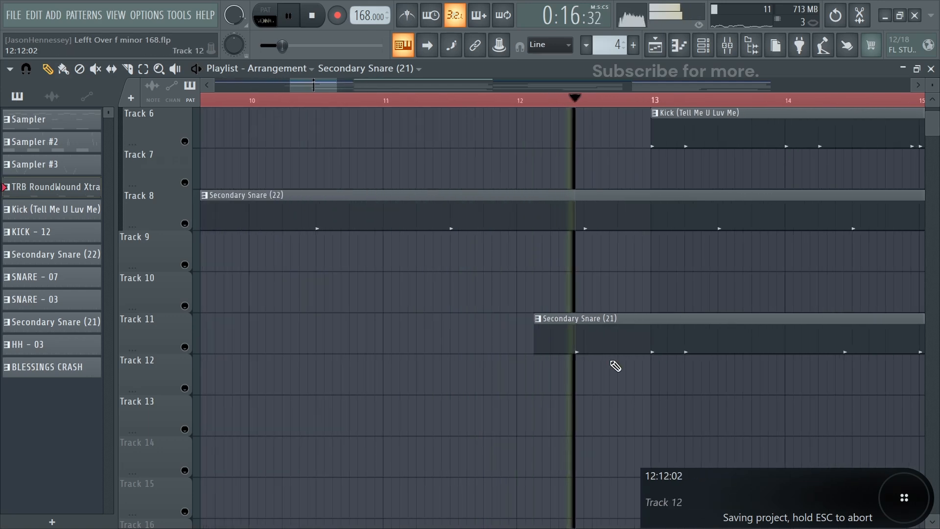
{"action": "scroll", "coordinate": [619, 369], "scroll_direction": "down", "scroll_amount": 7}
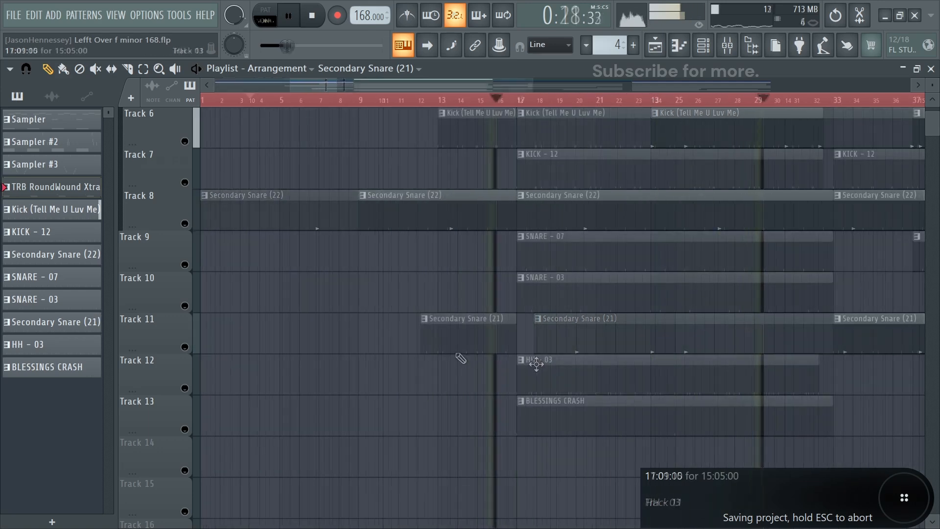
{"action": "scroll", "coordinate": [518, 342], "scroll_direction": "down", "scroll_amount": 3}
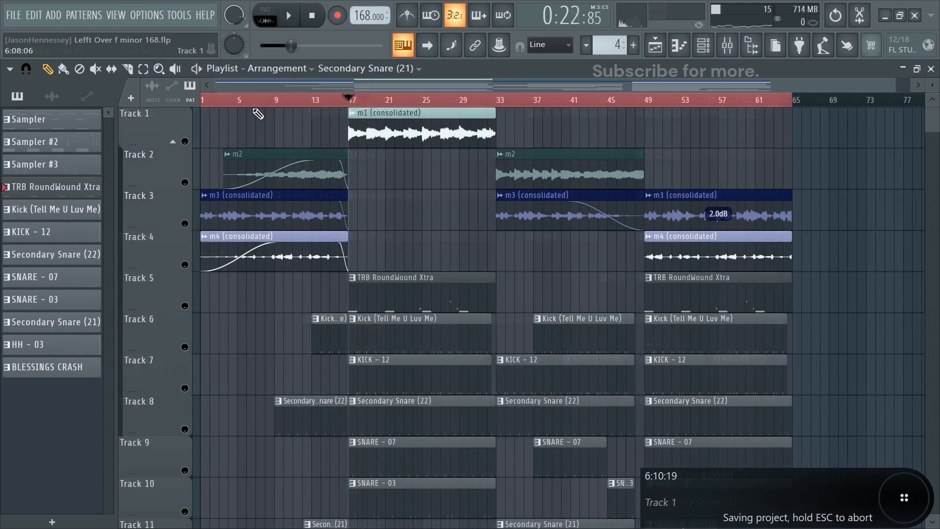
Step: Duplicate all clips from bar 17 to bar 65 and move the copied section to start at bar 73
{"action": "left_click_drag", "start_coordinate": [244, 100], "coordinate": [357, 118]}
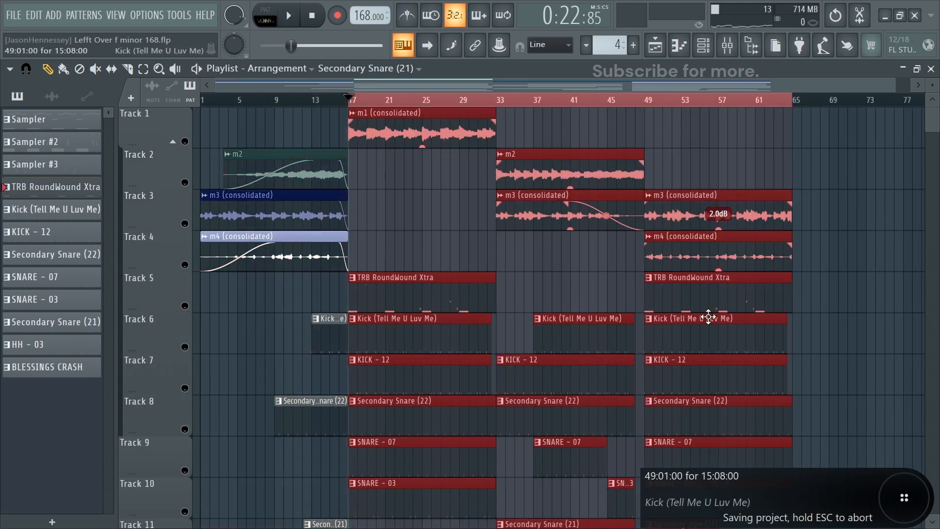
{"action": "key", "text": "ctrl+b"}
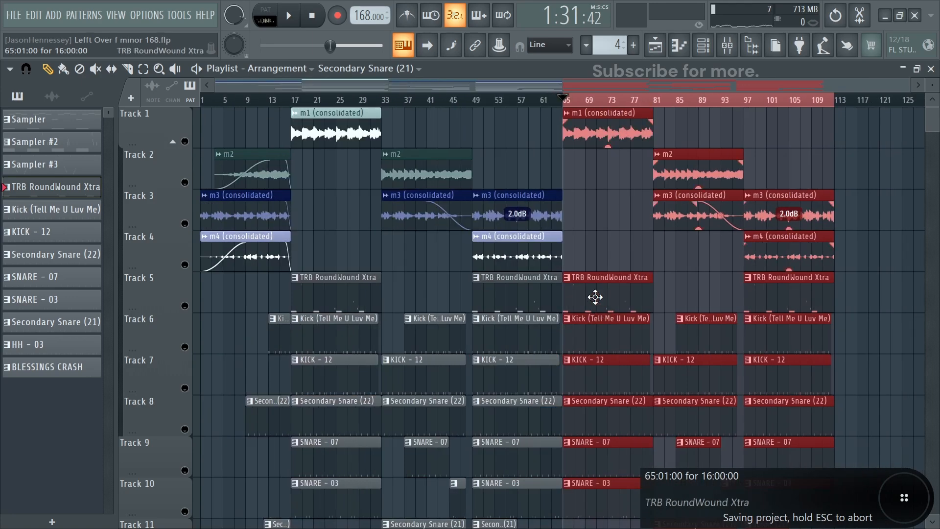
{"action": "left_click_drag", "start_coordinate": [596, 297], "coordinate": [640, 291]}
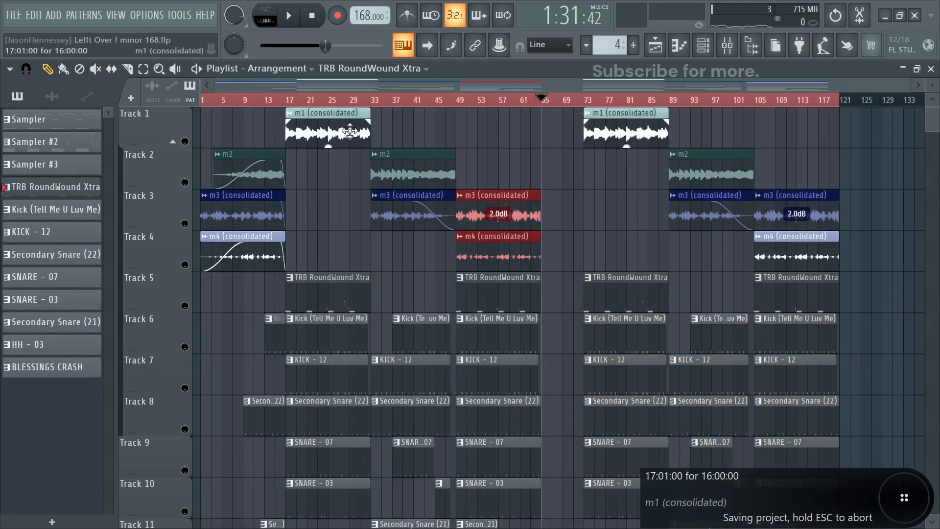
Step: Copy the intro m2, m3 and m4 melody clips into the gap at bar 65 on Tracks 2 to 4
{"action": "left_click_drag", "start_coordinate": [246, 150], "coordinate": [794, 173]}
{"action": "scroll", "coordinate": [541, 157], "scroll_direction": "up", "scroll_amount": 3}
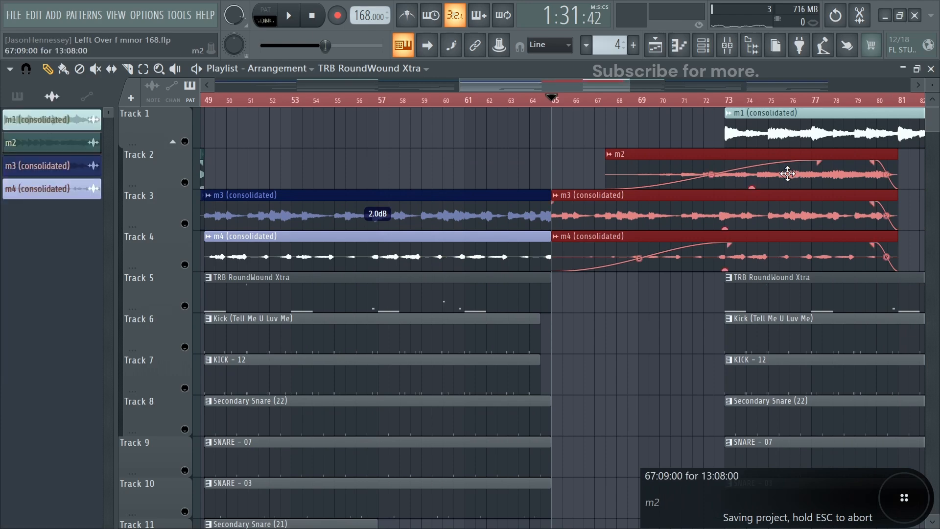
{"action": "scroll", "coordinate": [634, 165], "scroll_direction": "down", "scroll_amount": 3}
{"action": "left_click", "coordinate": [610, 179]}
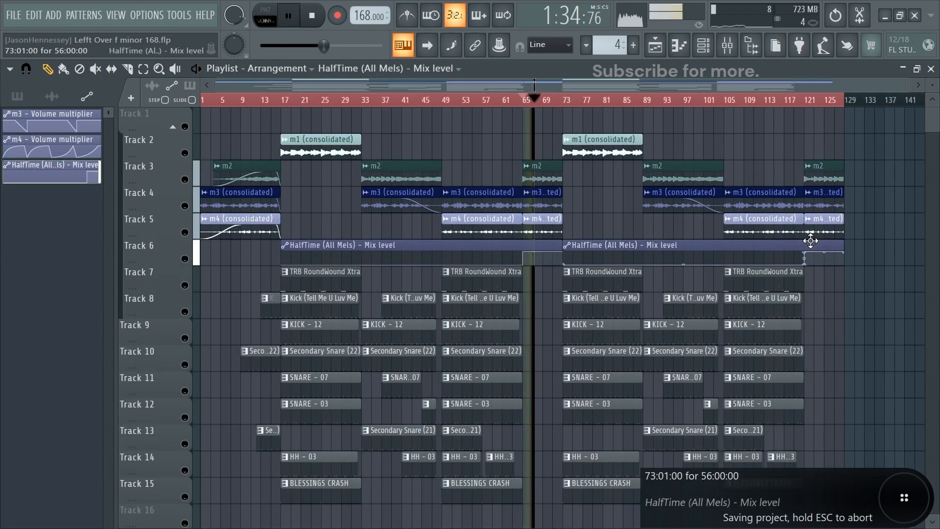
Step: Use the m2 #2, m3 #2 and m4 #2 variants for the melody breaks at bars 65 and 121 on Tracks 3 to 5
{"action": "scroll", "coordinate": [562, 245], "scroll_direction": "up", "scroll_amount": 3}
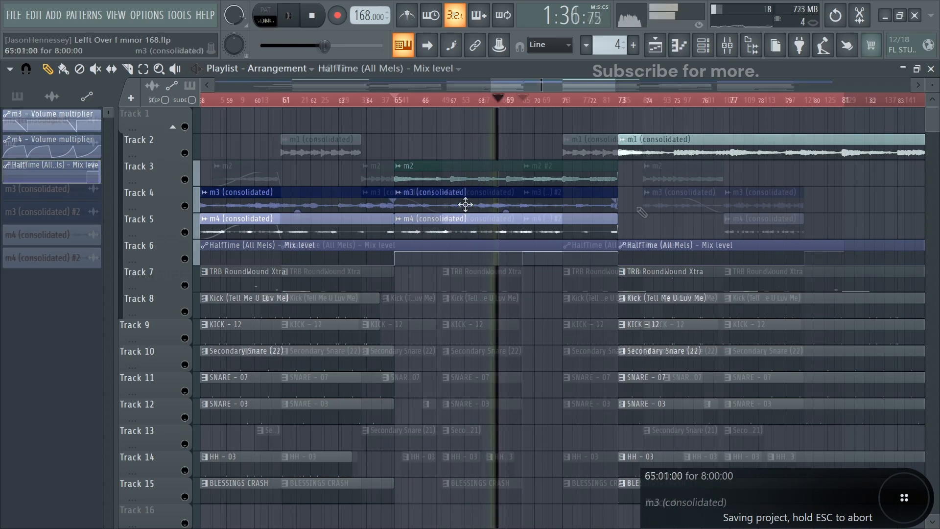
{"action": "left_click_drag", "start_coordinate": [544, 169], "coordinate": [823, 176]}
{"action": "left_click", "coordinate": [894, 190], "text": "ctrl"}
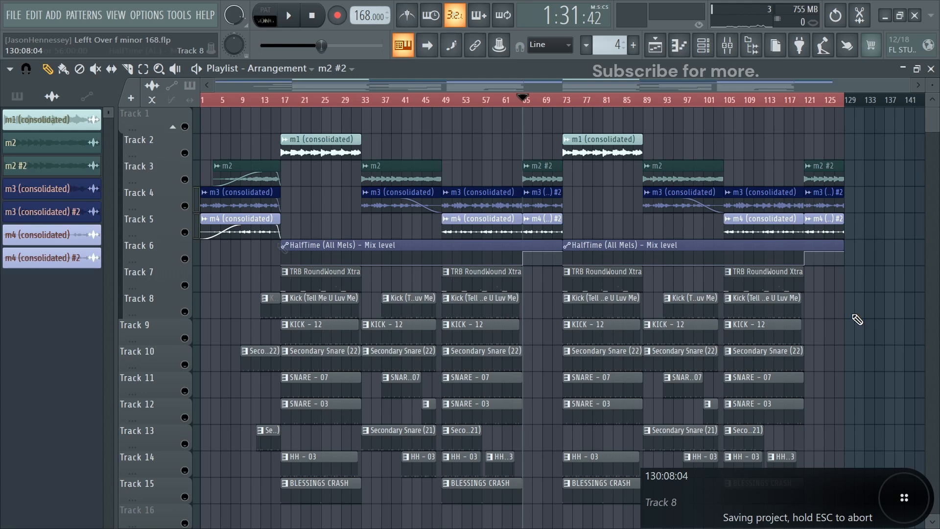
Step: Shape the HalfTime mix level automation on Track 6 to rise from bar 40 to 100% at bar 41, with a raised point near bar 42
{"action": "scroll", "coordinate": [235, 227], "scroll_direction": "up", "scroll_amount": 4}
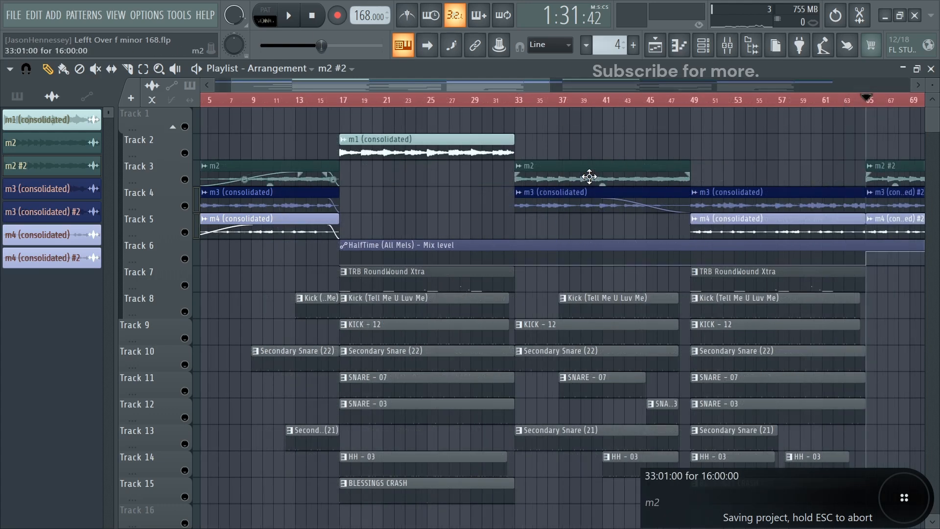
{"action": "scroll", "coordinate": [353, 209], "scroll_direction": "up", "scroll_amount": 2}
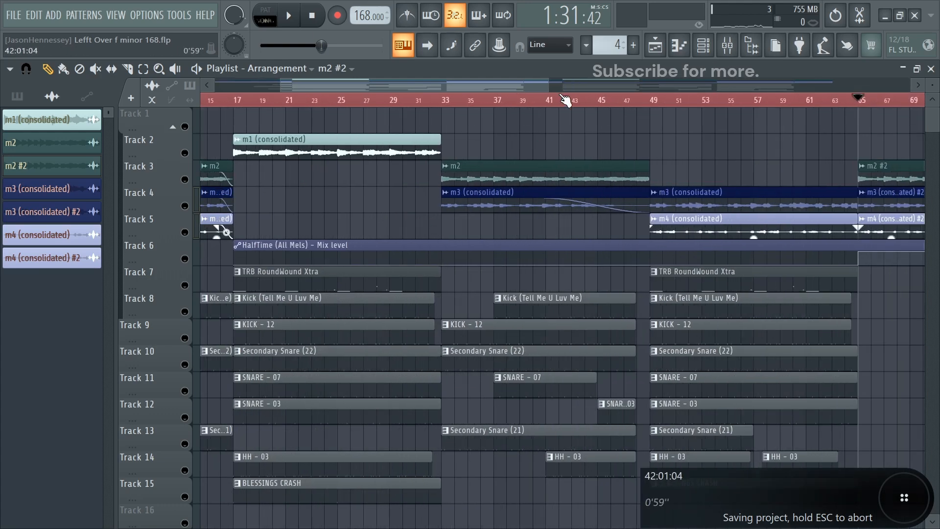
{"action": "left_click", "coordinate": [548, 101]}
{"action": "left_click_drag", "start_coordinate": [549, 100], "coordinate": [522, 101]}
{"action": "scroll", "coordinate": [532, 186], "scroll_direction": "up", "scroll_amount": 5}
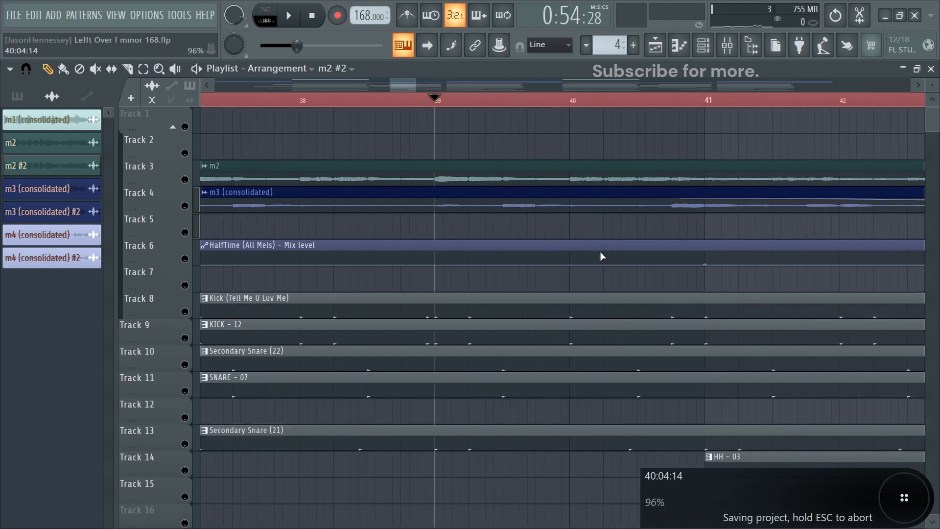
{"action": "left_click", "coordinate": [571, 264]}
{"action": "left_click_drag", "start_coordinate": [705, 265], "coordinate": [711, 252]}
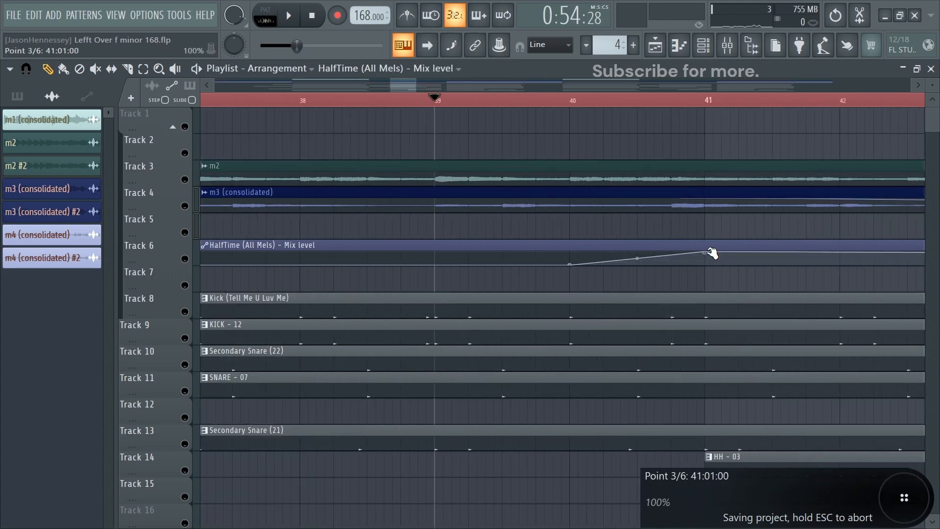
{"action": "scroll", "coordinate": [468, 189], "scroll_direction": "down", "scroll_amount": 5}
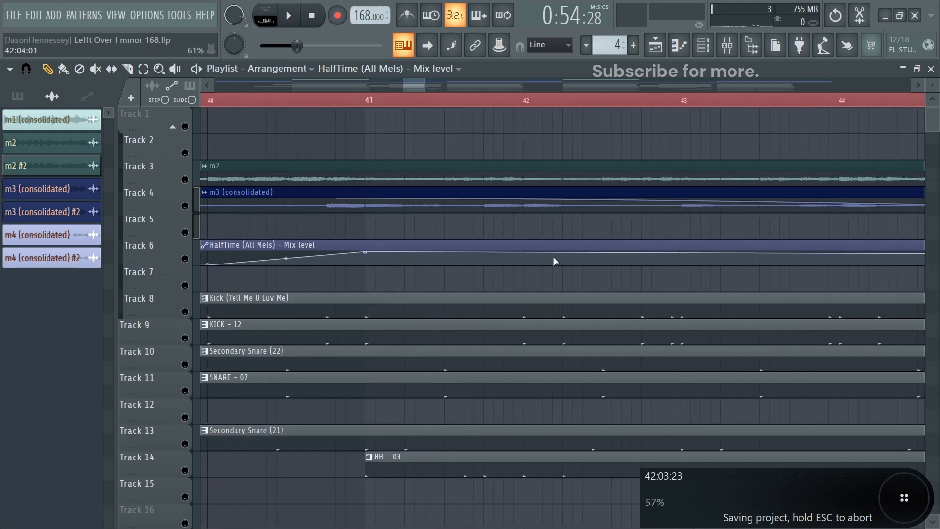
{"action": "left_click_drag", "start_coordinate": [530, 258], "coordinate": [529, 242]}
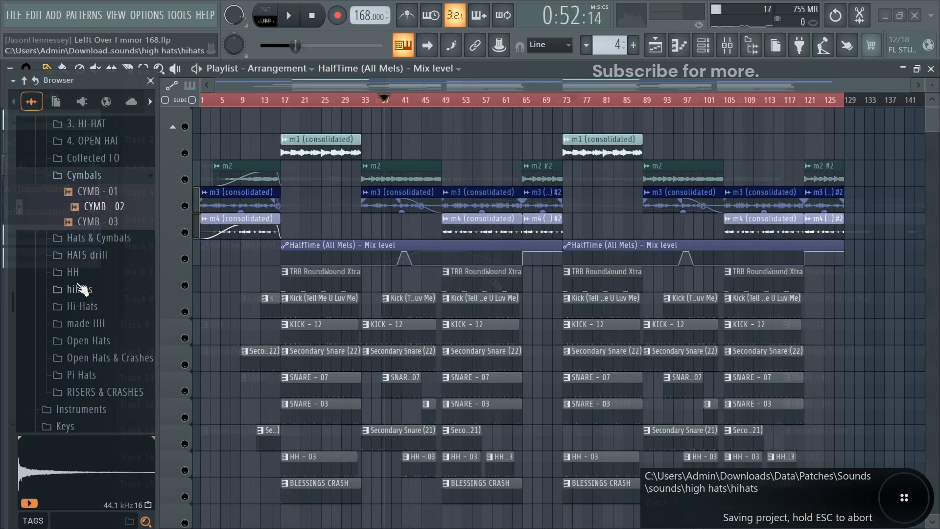
Step: Find the Henny tag edtd pitched sample, place it at bar 16 on Track 1 and open its channel settings
{"action": "scroll", "coordinate": [98, 318], "scroll_direction": "down", "scroll_amount": 3}
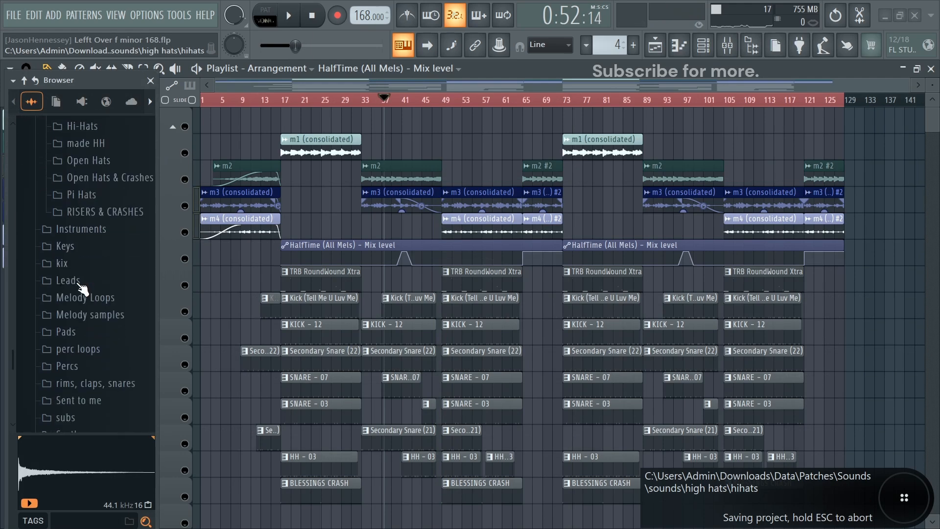
{"action": "scroll", "coordinate": [112, 363], "scroll_direction": "down", "scroll_amount": 5}
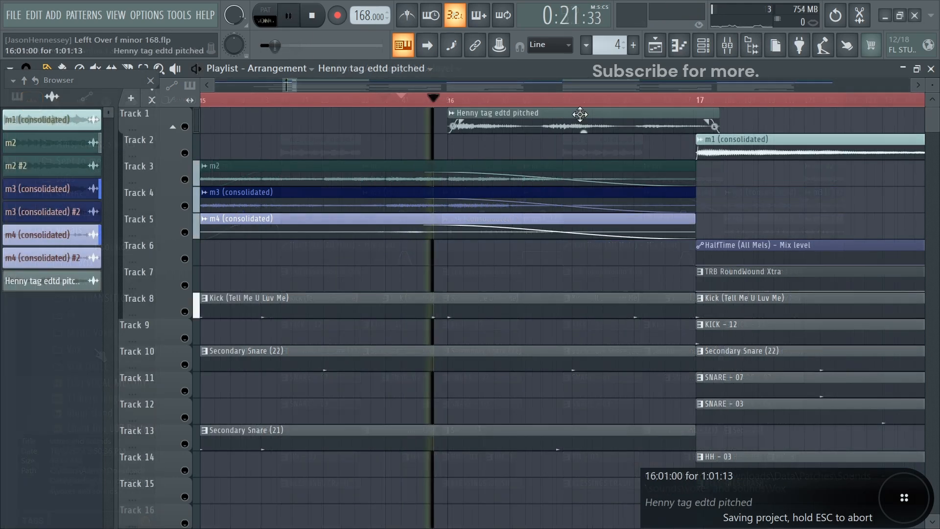
{"action": "double_click", "coordinate": [580, 115]}
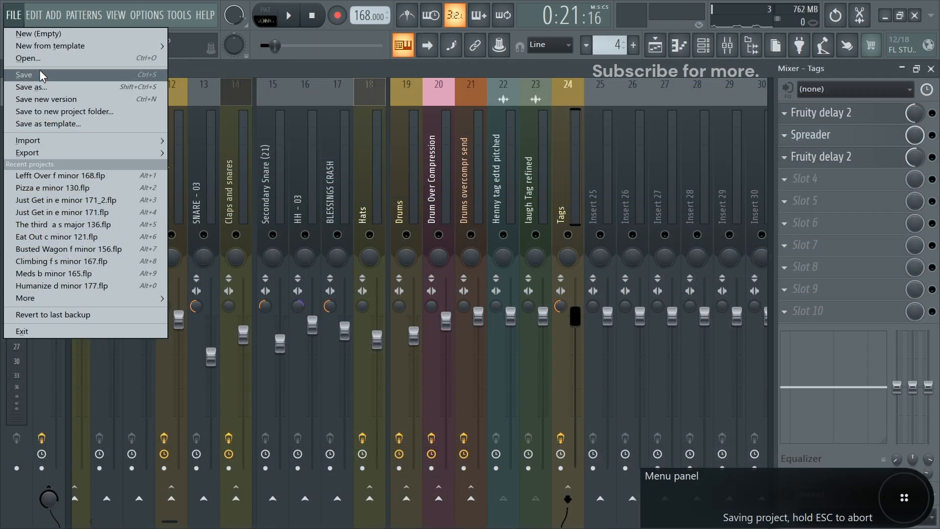
Step: Return to the playlist and place the laugh Tag refined sample at bar 128 on Track 1
{"action": "left_click", "coordinate": [703, 46]}
{"action": "key", "text": "space"}
{"action": "left_click", "coordinate": [655, 46]}
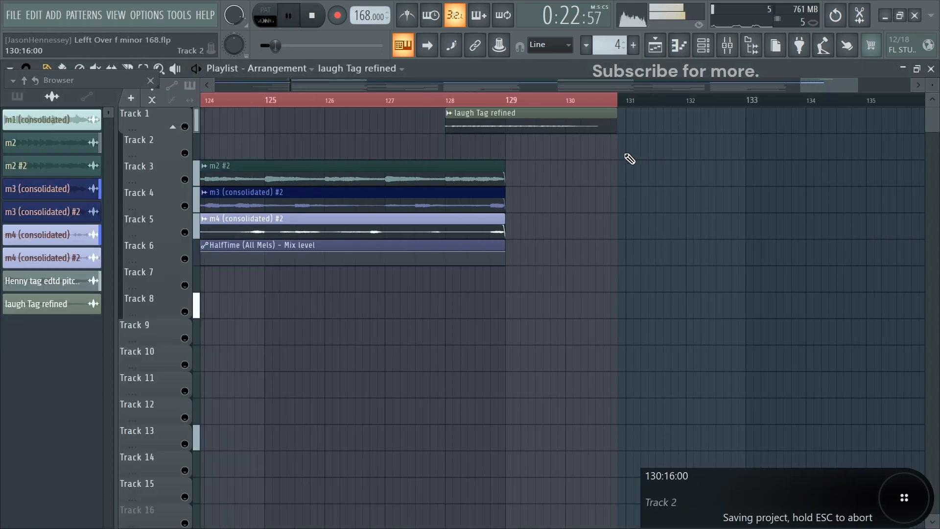
Step: Play the ending from about bar 126 and set the laugh Tag refined clip's channel volume to about 89%
{"action": "left_click", "coordinate": [455, 100]}
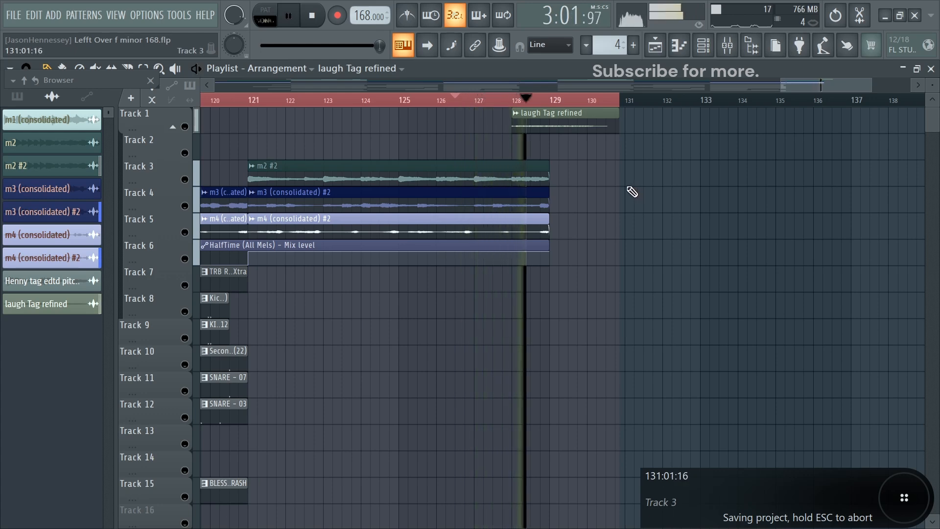
{"action": "double_click", "coordinate": [558, 124]}
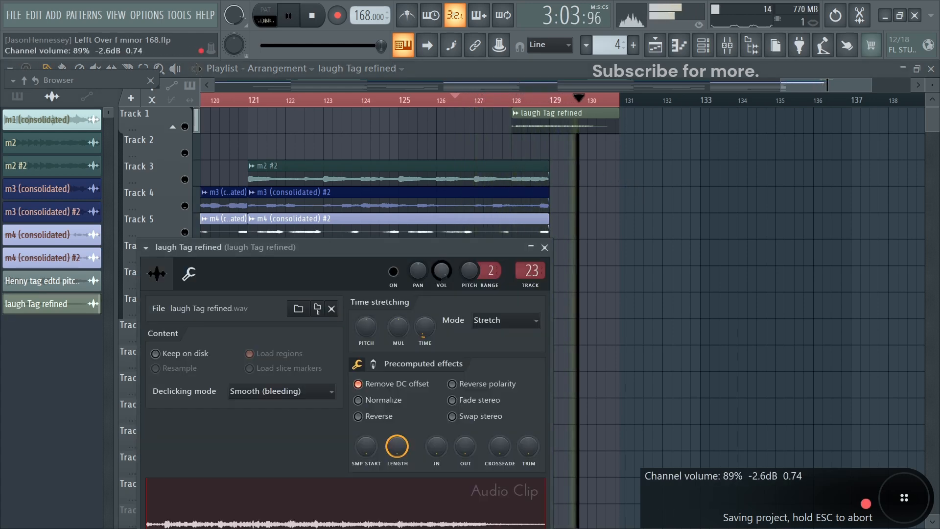
{"action": "right_click", "coordinate": [713, 280]}
{"action": "scroll", "coordinate": [713, 280], "scroll_direction": "down", "scroll_amount": 5}
{"action": "key", "text": "space"}
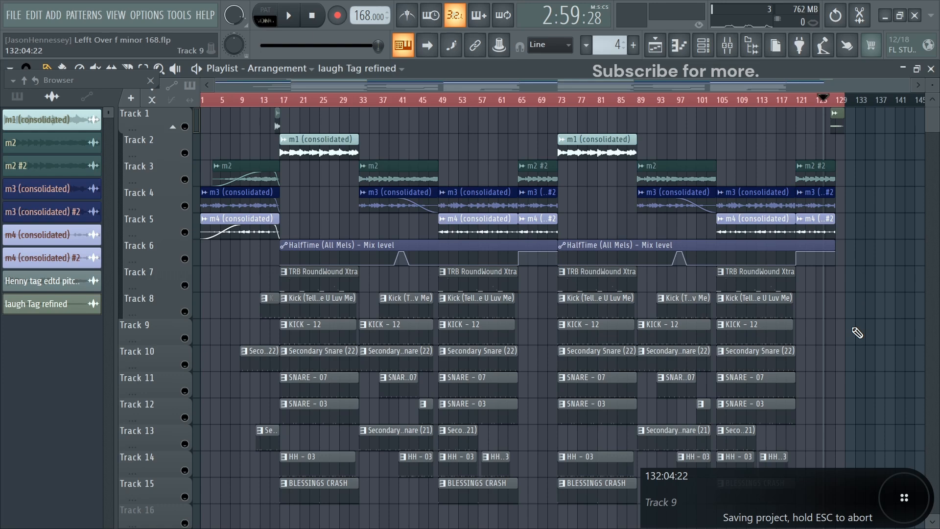
Step: Select the All Mels, TRB RoundWound Xtra, Drums overcompr send and Tags tracks in the mixer
{"action": "key", "text": "F9"}
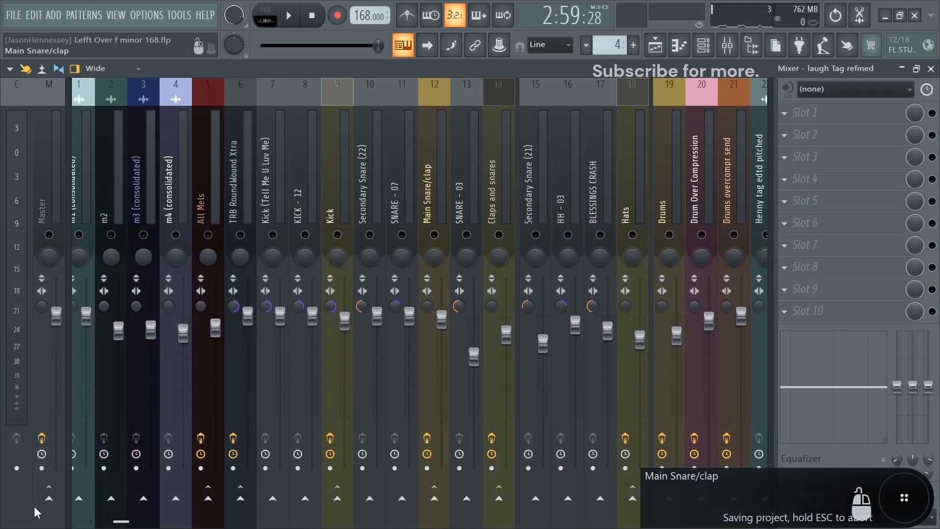
{"action": "left_click", "coordinate": [214, 205]}
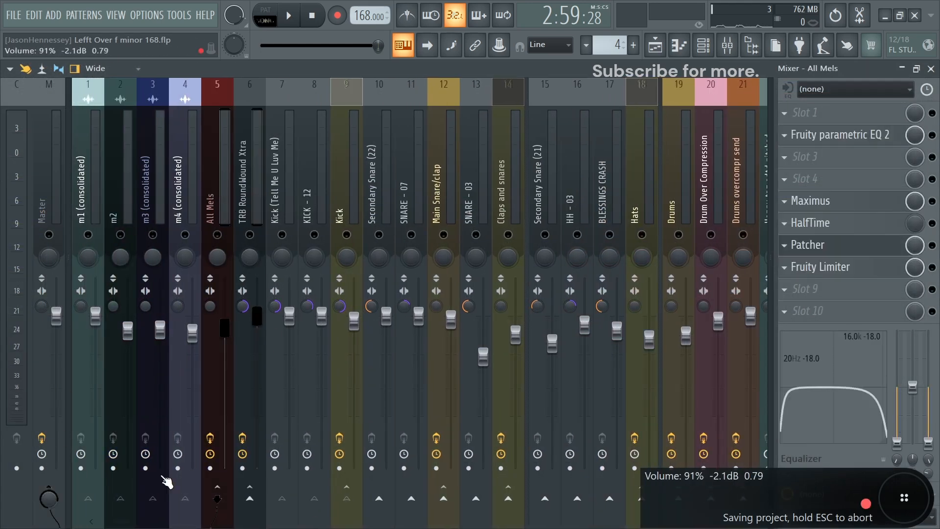
{"action": "left_click_drag", "start_coordinate": [118, 523], "coordinate": [155, 522]}
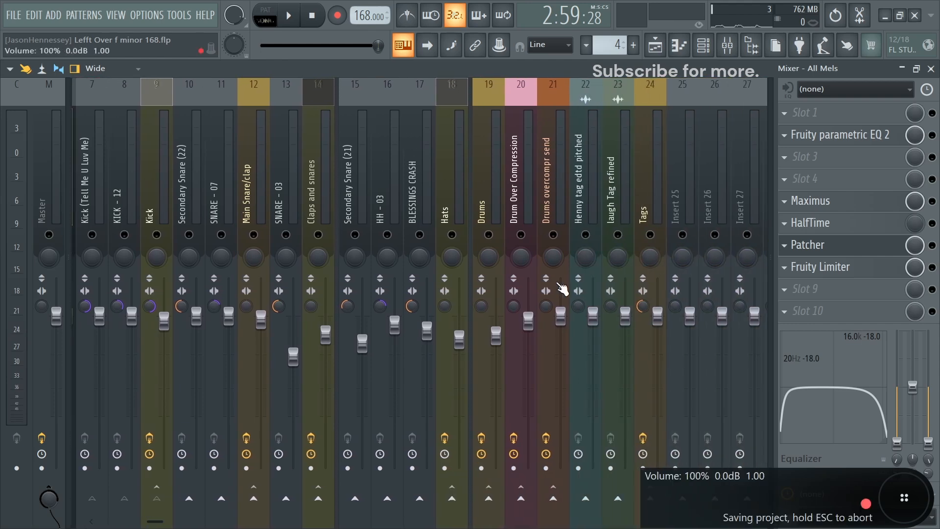
{"action": "left_click", "coordinate": [640, 197], "text": "ctrl+shift"}
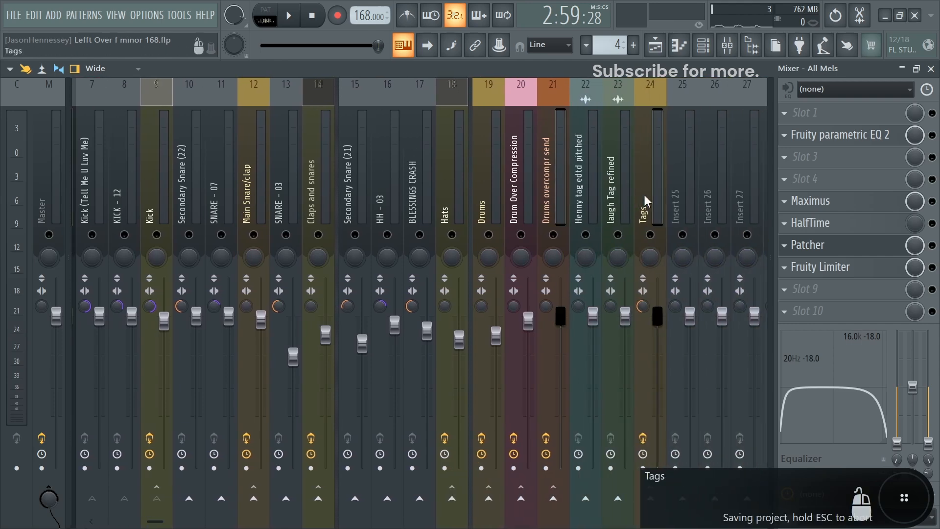
{"action": "left_click_drag", "start_coordinate": [151, 520], "coordinate": [195, 521]}
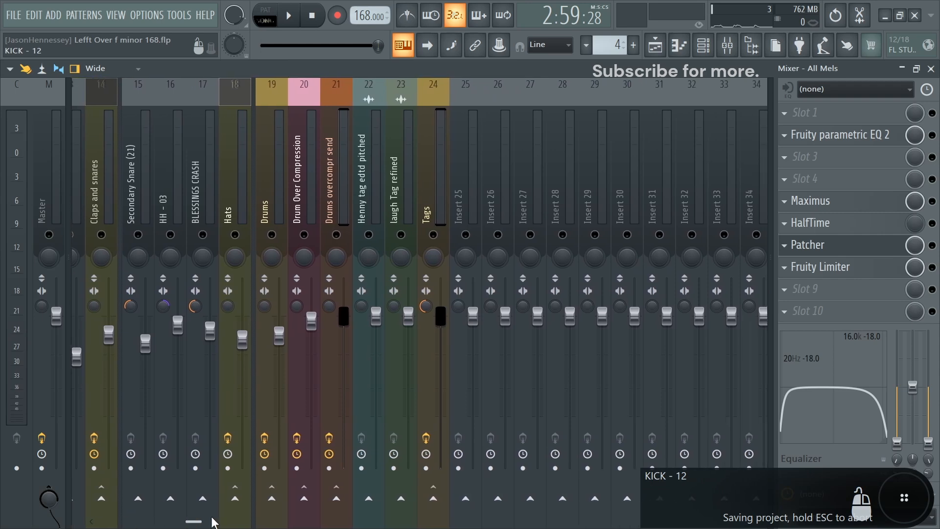
Step: Load the Pre Master Chain track preset onto mixer Insert 25
{"action": "right_click", "coordinate": [464, 192]}
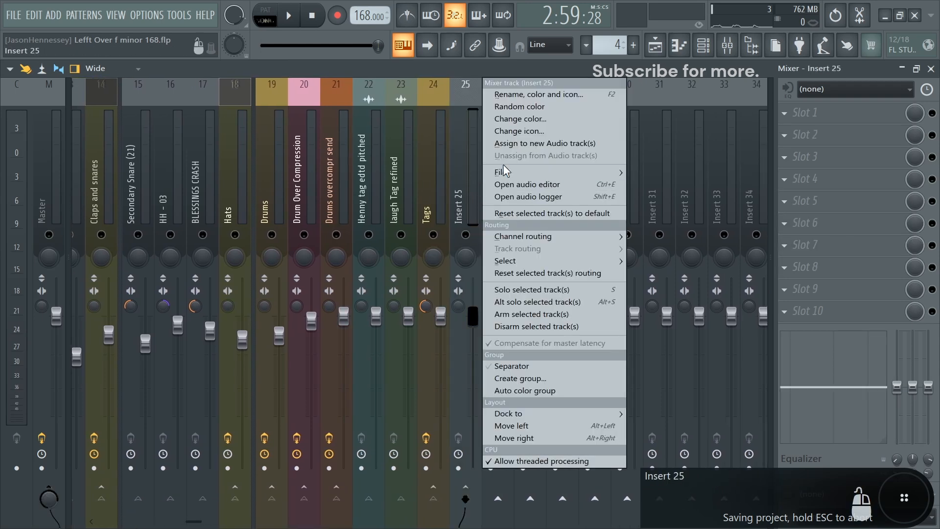
{"action": "mouse_move", "coordinate": [507, 172]}
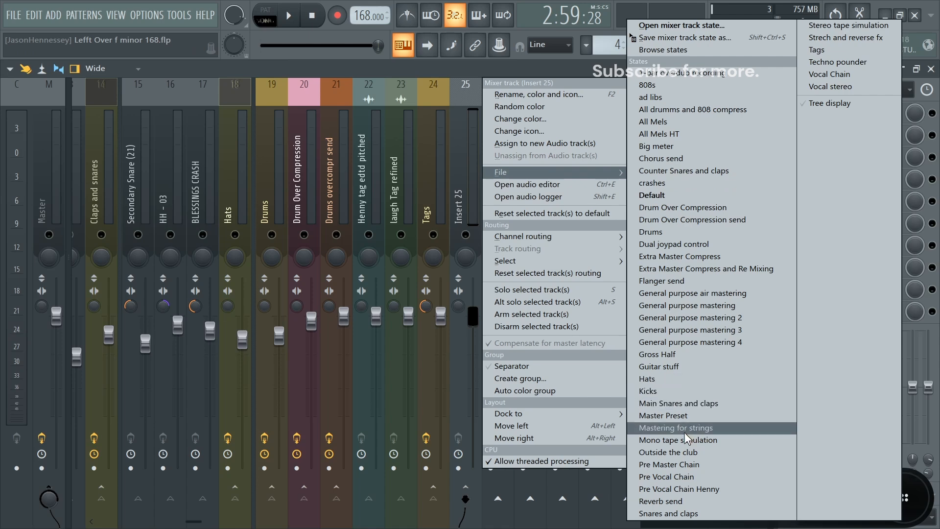
{"action": "left_click", "coordinate": [686, 465]}
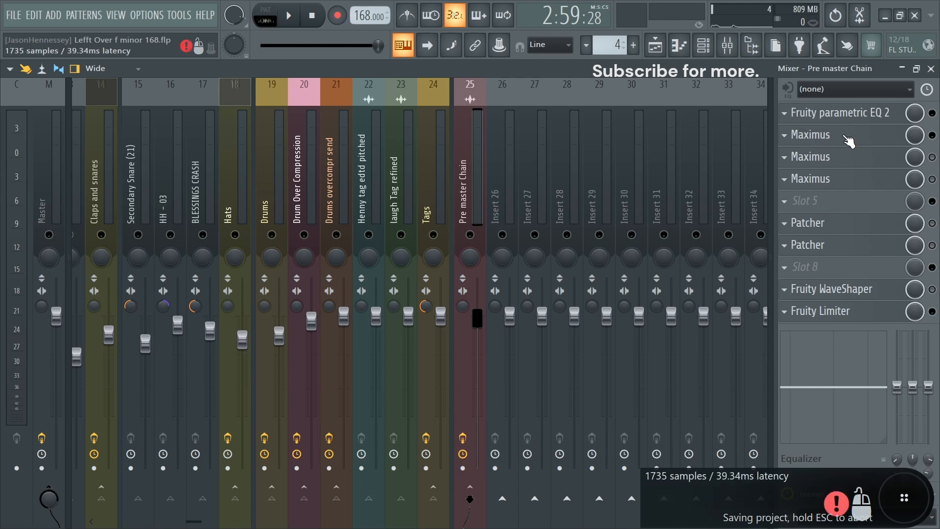
Step: Open the first Maximus on the Pre master Chain track, display its frequency bands and examine the low, high and mid band settings
{"action": "left_click", "coordinate": [795, 138]}
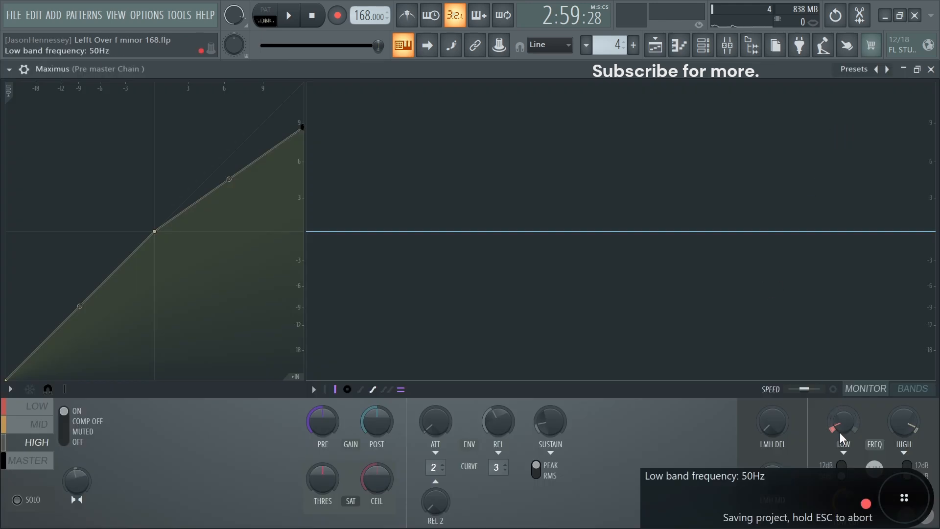
{"action": "left_click", "coordinate": [912, 389]}
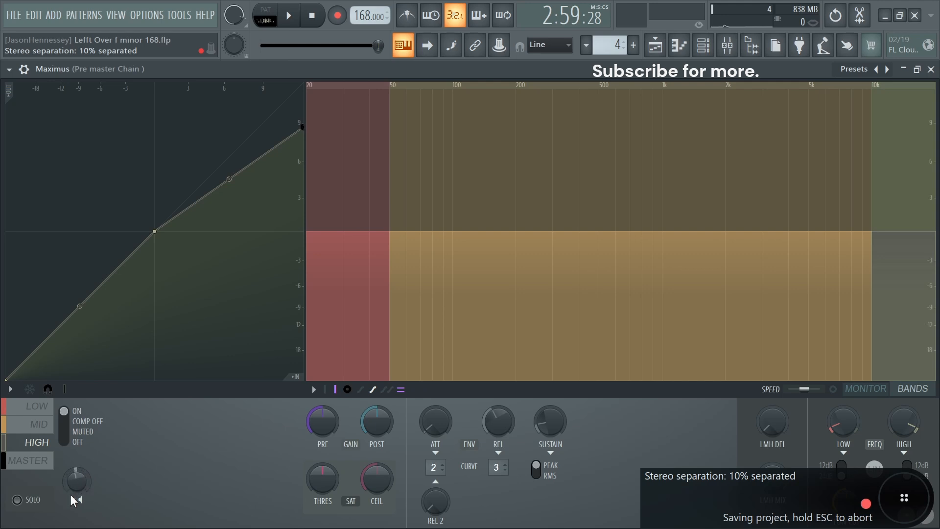
{"action": "left_click", "coordinate": [33, 405]}
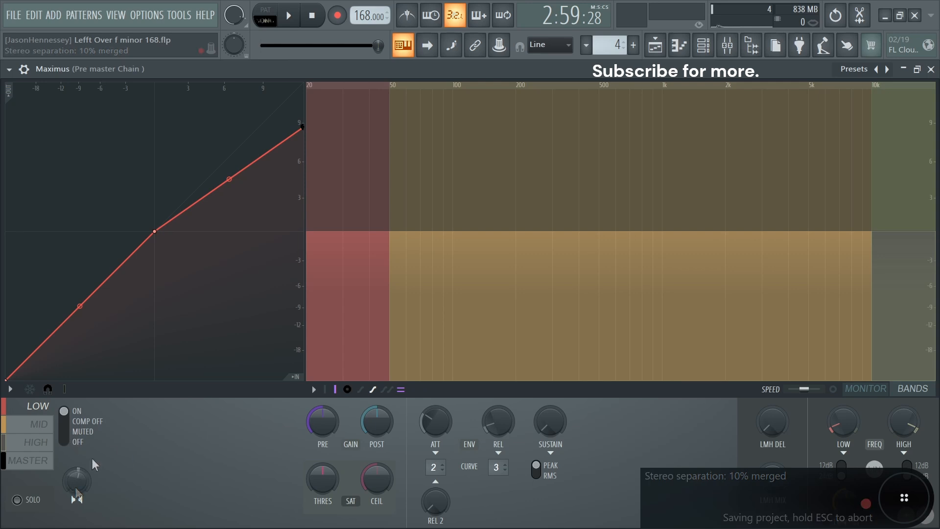
{"action": "left_click", "coordinate": [37, 442]}
{"action": "left_click", "coordinate": [41, 425]}
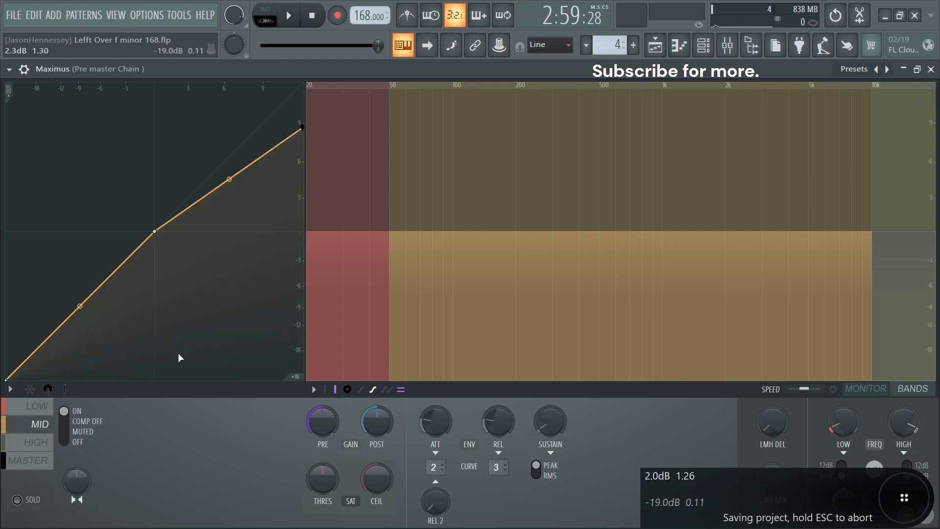
Step: Compare the compression curves and envelope settings of the low, mid, high and master bands in Maximus
{"action": "left_click", "coordinate": [35, 446]}
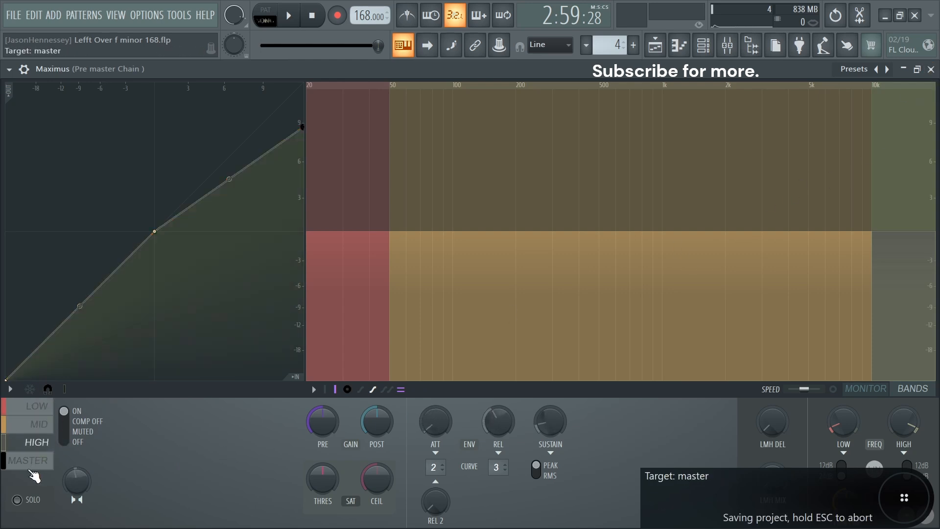
{"action": "left_click", "coordinate": [38, 424]}
{"action": "left_click", "coordinate": [34, 447]}
{"action": "left_click", "coordinate": [30, 458]}
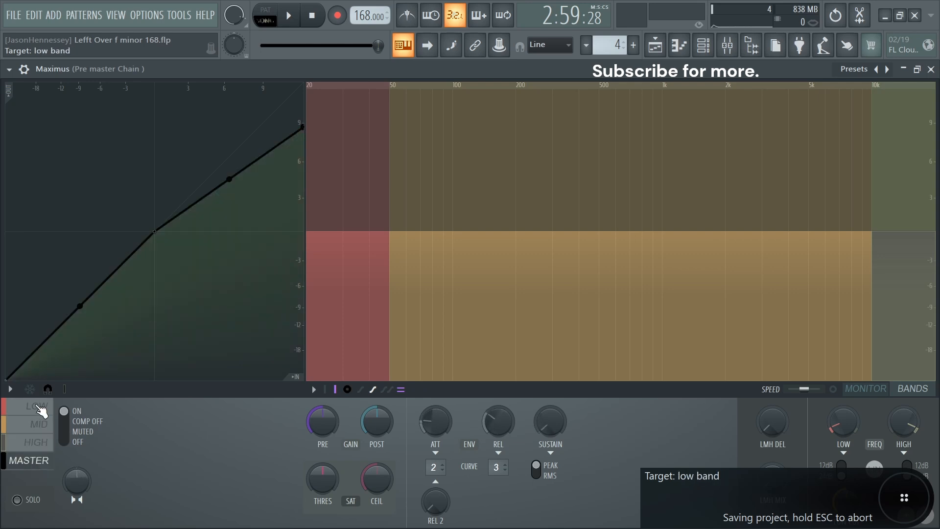
{"action": "left_click", "coordinate": [39, 407]}
{"action": "left_click", "coordinate": [36, 425]}
{"action": "left_click", "coordinate": [37, 444]}
{"action": "left_click", "coordinate": [35, 459]}
{"action": "left_click", "coordinate": [43, 405]}
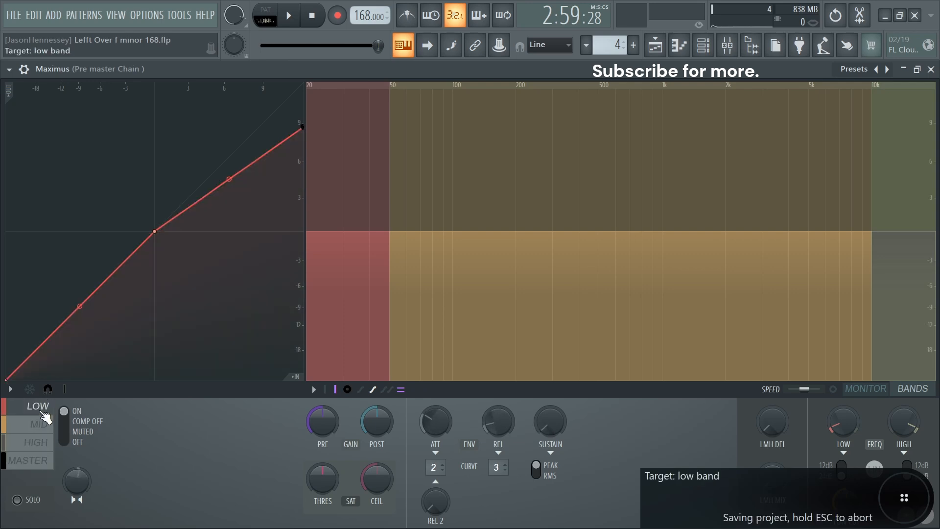
Step: Lower the end point of the low band's compression curve in Maximus to about 2.7 dB, trying 0.0 dB and 6.4 dB on the way
{"action": "left_click_drag", "start_coordinate": [305, 128], "coordinate": [317, 201]}
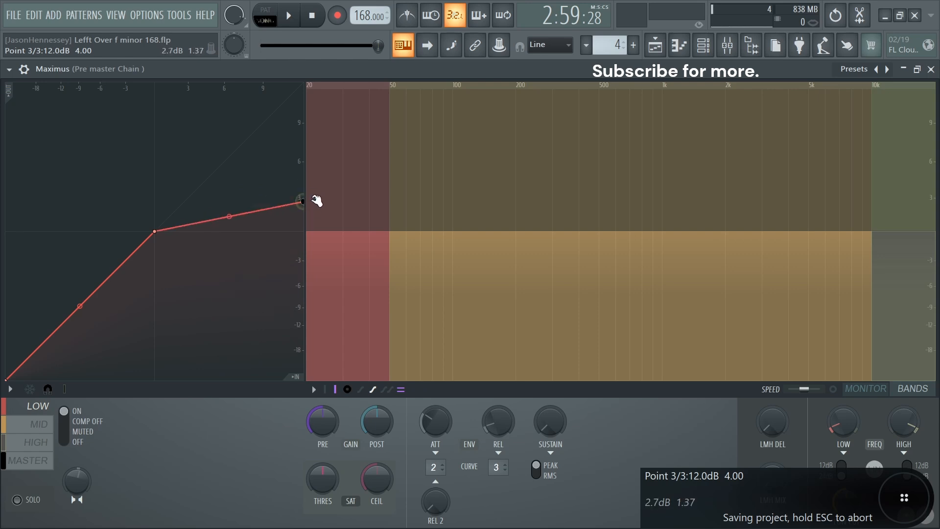
{"action": "left_click_drag", "start_coordinate": [317, 201], "coordinate": [318, 231]}
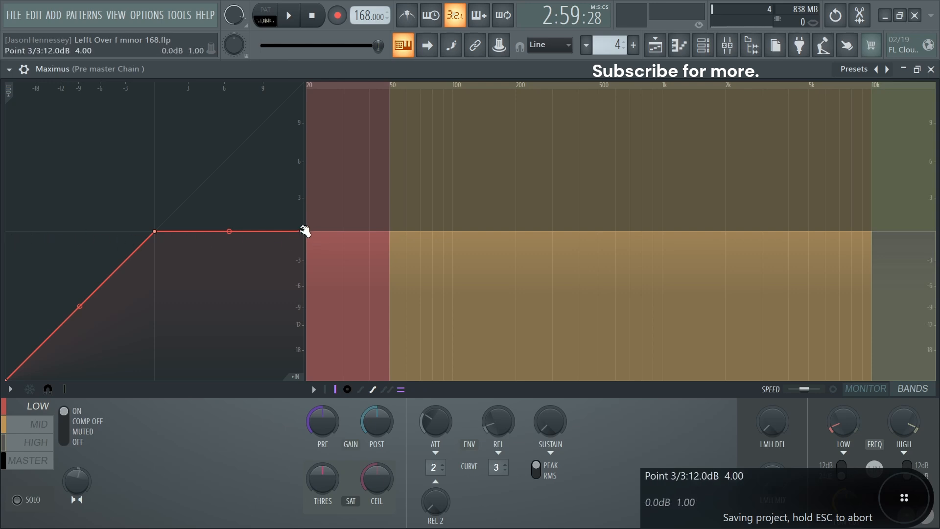
{"action": "mouse_move", "coordinate": [305, 231]}
{"action": "left_mouse_down"}
{"action": "mouse_move", "coordinate": [308, 126]}
{"action": "mouse_move", "coordinate": [321, 230]}
{"action": "left_mouse_up"}
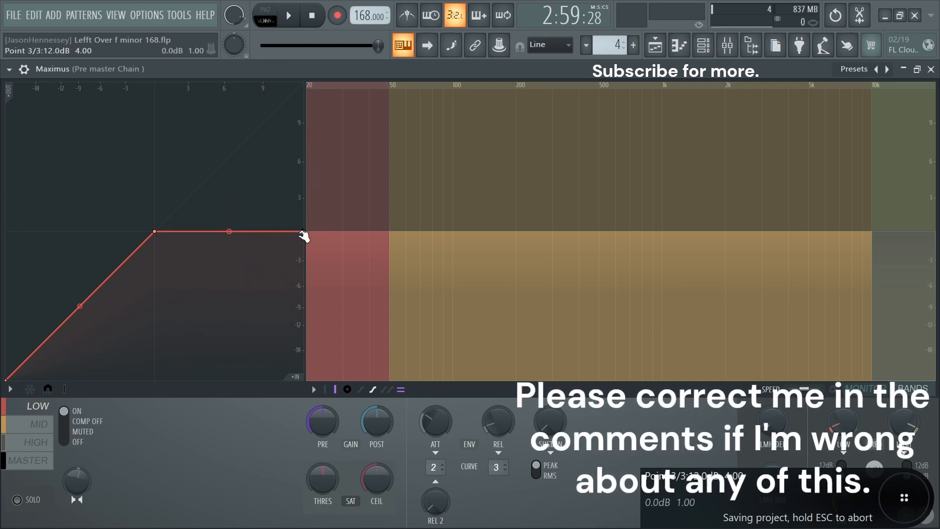
{"action": "left_click_drag", "start_coordinate": [303, 231], "coordinate": [301, 165]}
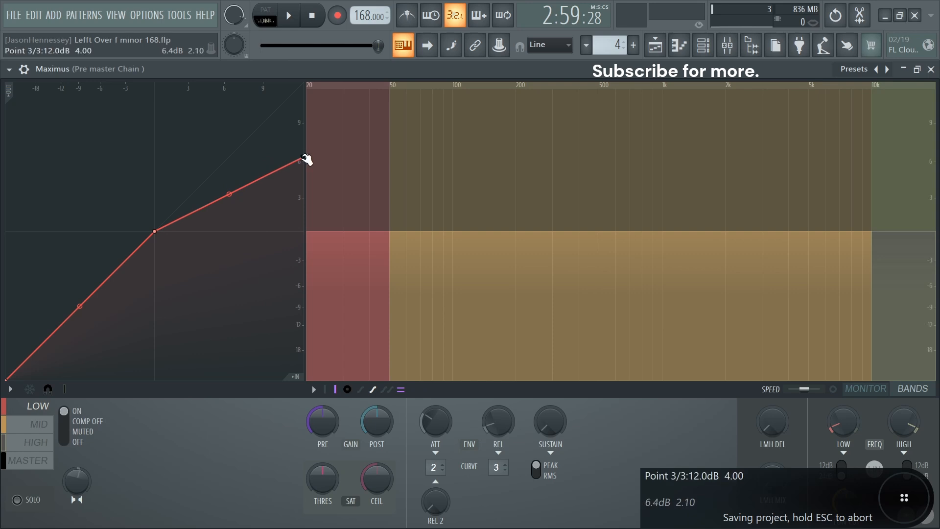
{"action": "left_click_drag", "start_coordinate": [306, 160], "coordinate": [303, 201]}
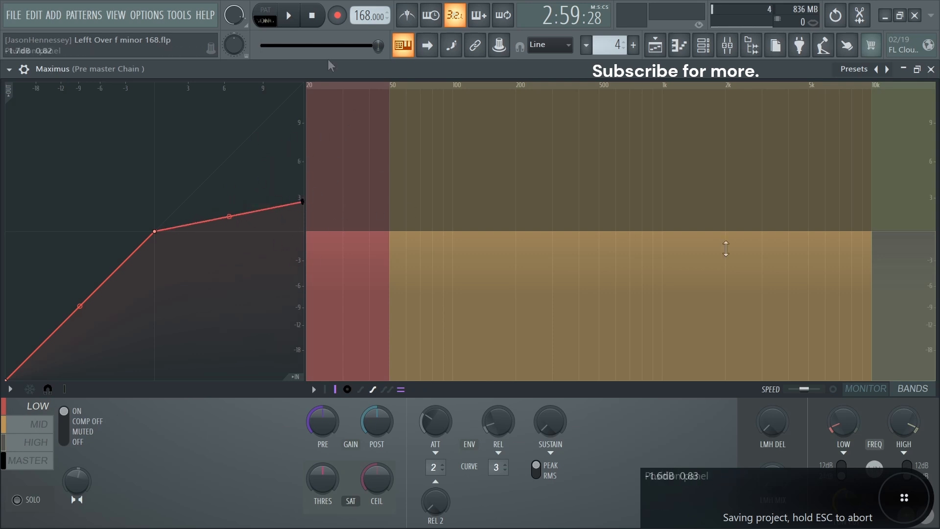
Step: Show the monitor display in Maximus and play the beat from the selected section at bar 17, returning to the first Maximus
{"action": "left_click", "coordinate": [886, 389]}
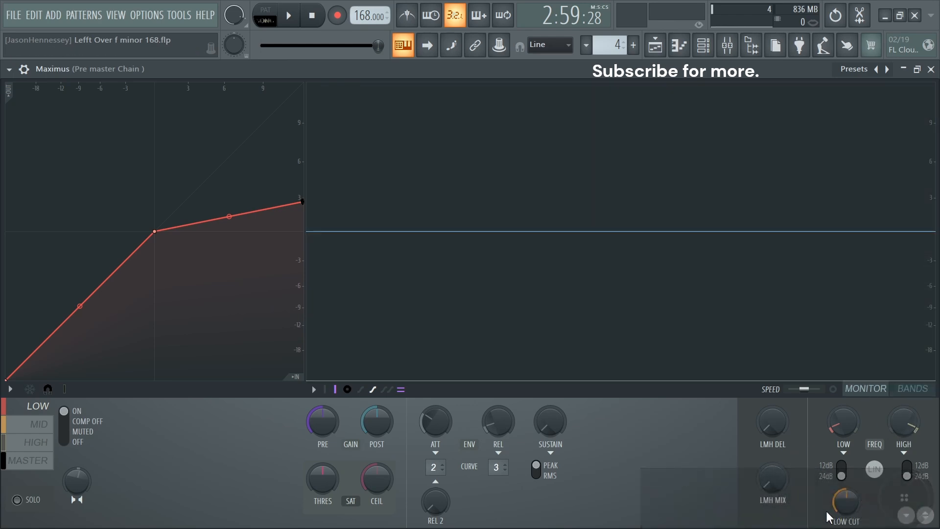
{"action": "key", "text": "space"}
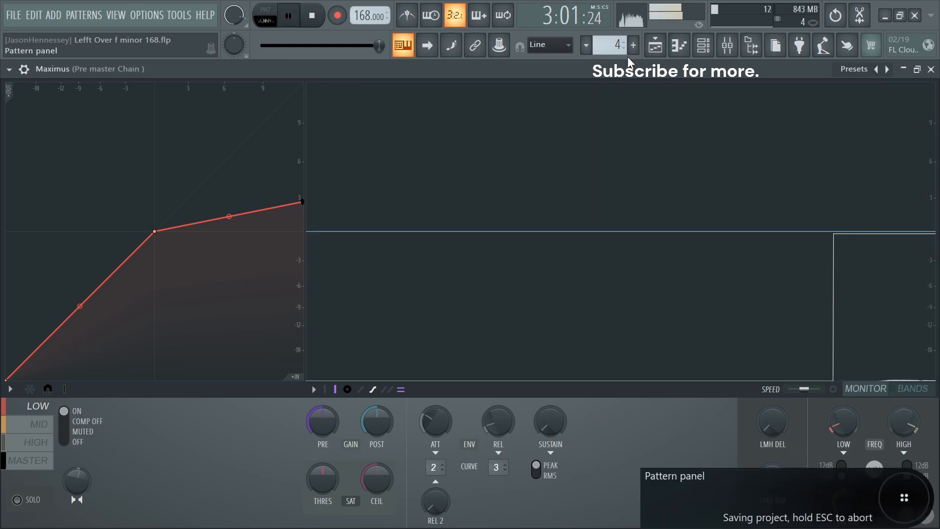
{"action": "key", "text": "space"}
{"action": "left_click", "coordinate": [656, 44]}
{"action": "key", "text": "space"}
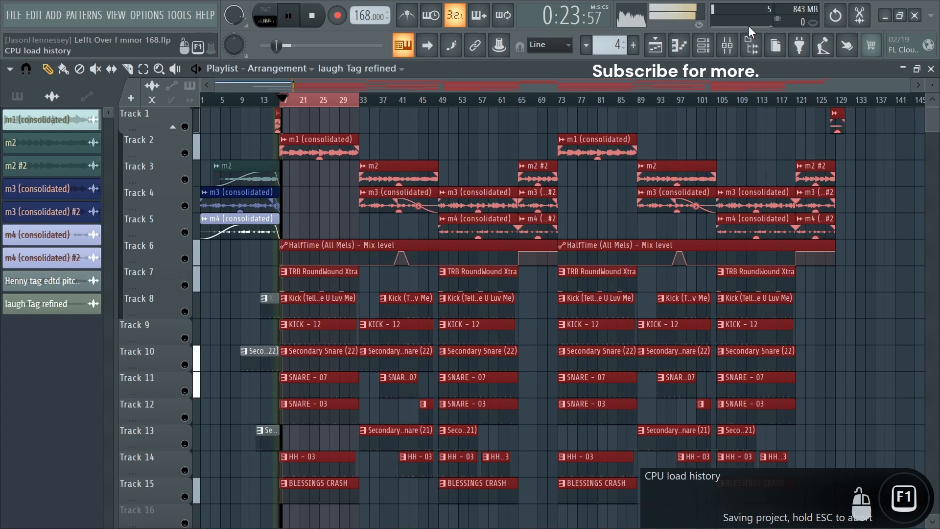
{"action": "left_click", "coordinate": [727, 45]}
{"action": "key", "text": "space"}
{"action": "left_click", "coordinate": [811, 135]}
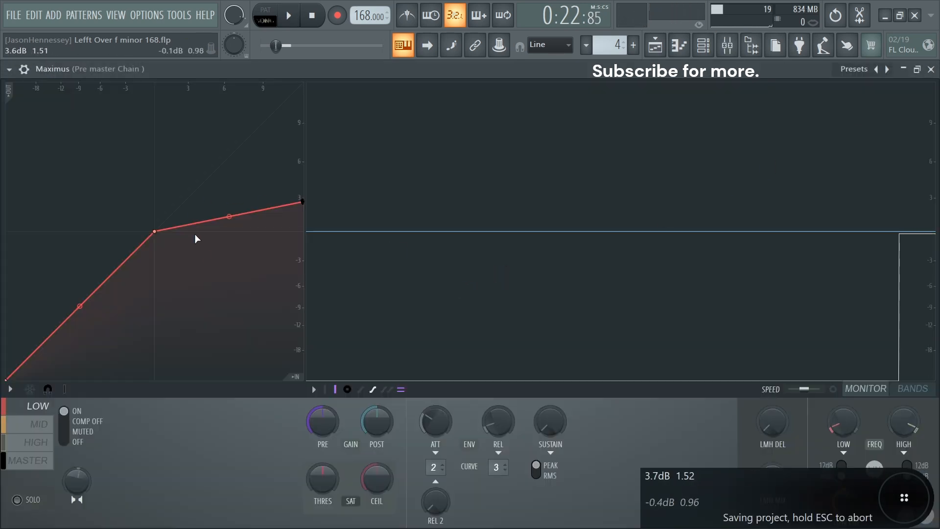
Step: Move the knee of the low band's curve down to about -9 dB and raise the band's pre gain to 7.5 dB during playback
{"action": "left_click_drag", "start_coordinate": [153, 231], "coordinate": [80, 308]}
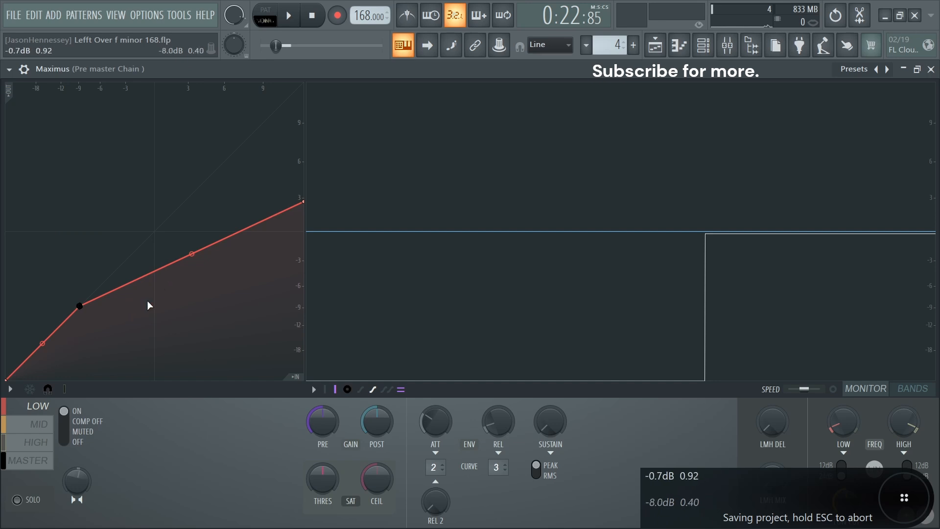
{"action": "key", "text": "space"}
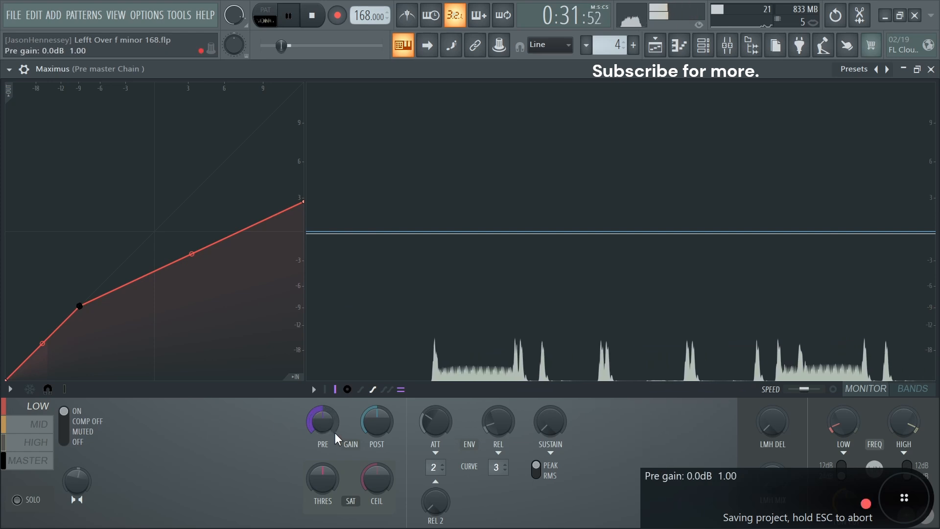
{"action": "left_click_drag", "start_coordinate": [331, 433], "coordinate": [331, 393]}
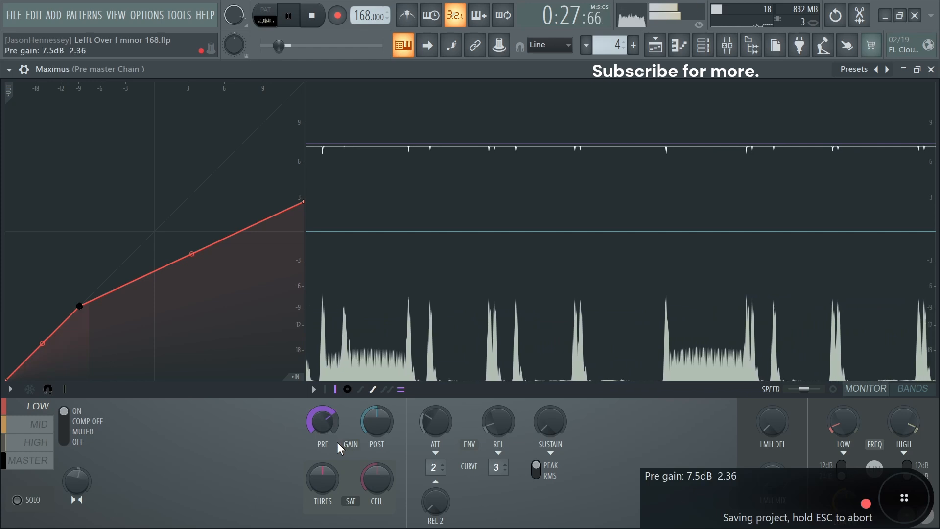
{"action": "key", "text": "space"}
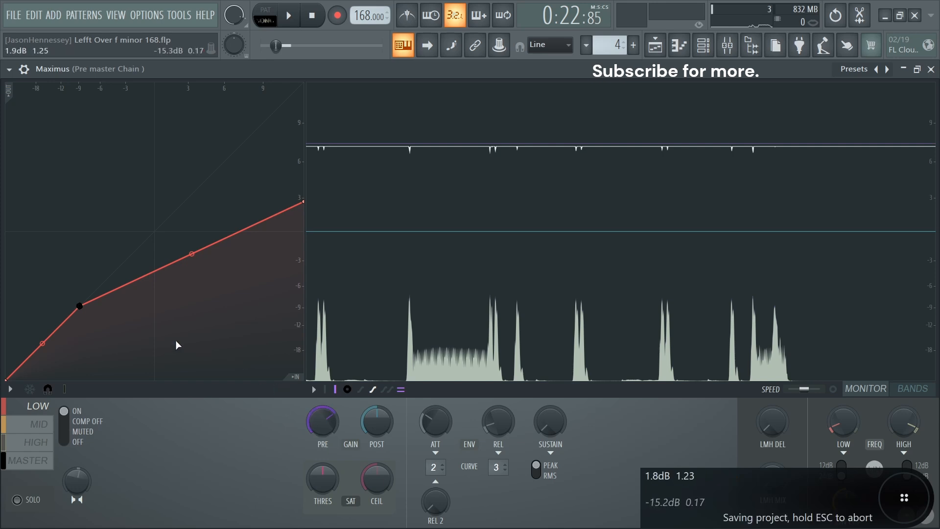
Step: Add a point at about -24.7 dB on the low band's curve and bend the segment between it and the knee upwards
{"action": "right_click", "coordinate": [23, 368]}
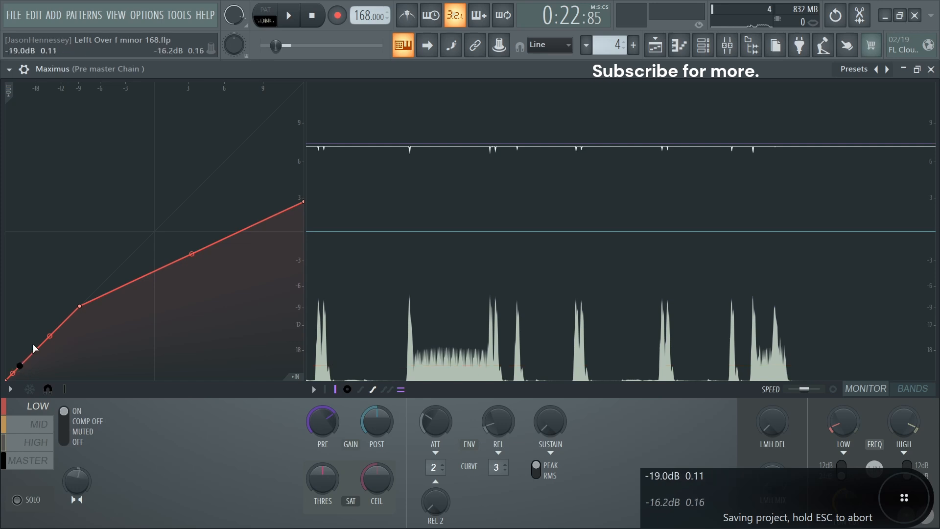
{"action": "mouse_move", "coordinate": [16, 372]}
{"action": "left_mouse_down"}
{"action": "mouse_move", "coordinate": [8, 388]}
{"action": "mouse_move", "coordinate": [19, 371]}
{"action": "left_mouse_up"}
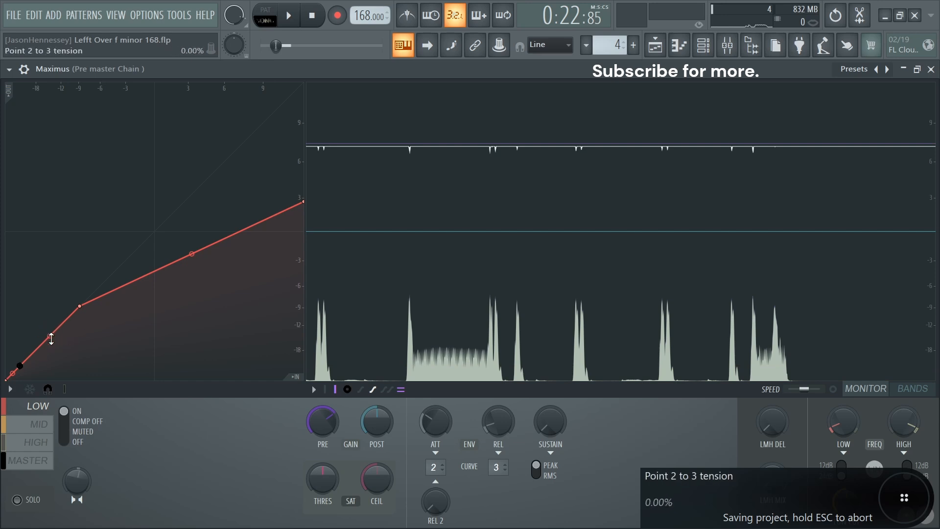
{"action": "left_click_drag", "start_coordinate": [50, 336], "coordinate": [50, 320]}
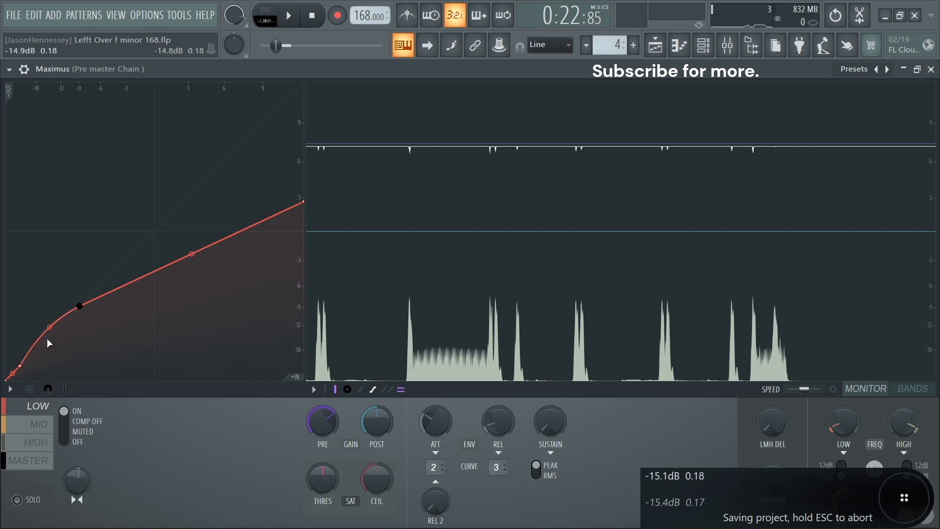
{"action": "left_click_drag", "start_coordinate": [50, 328], "coordinate": [50, 307]}
{"action": "right_click", "coordinate": [50, 307]}
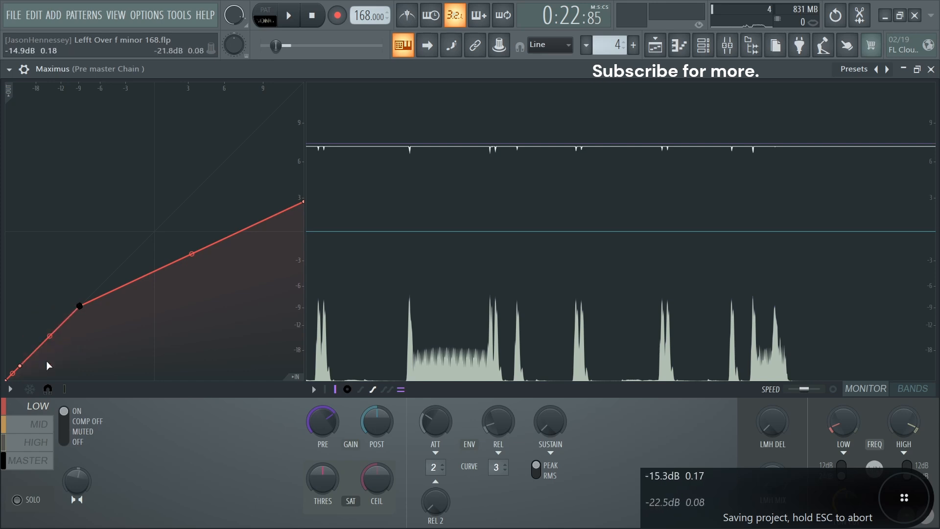
{"action": "left_click", "coordinate": [80, 306]}
{"action": "left_click_drag", "start_coordinate": [50, 338], "coordinate": [50, 324]}
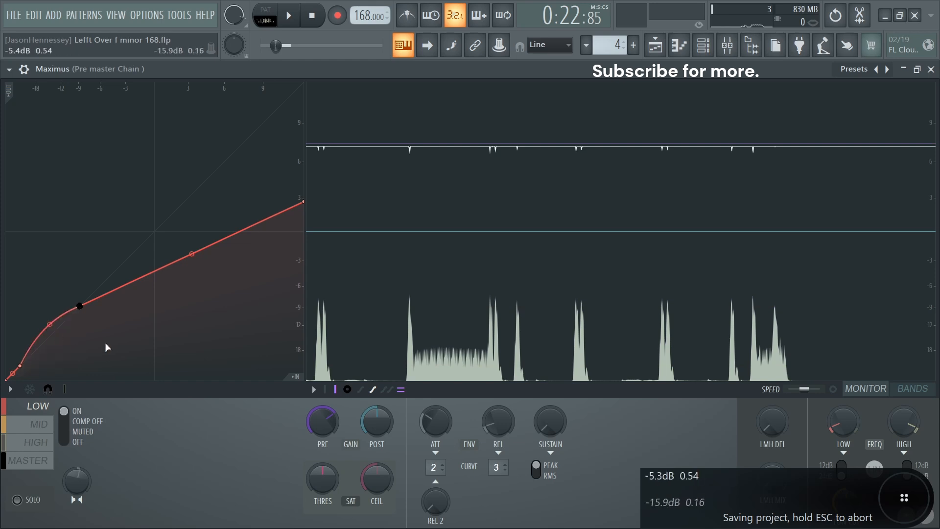
Step: Play the section to check the low band, pause the monitor display and bend the lowest curve segment slightly downwards
{"action": "key", "text": "space"}
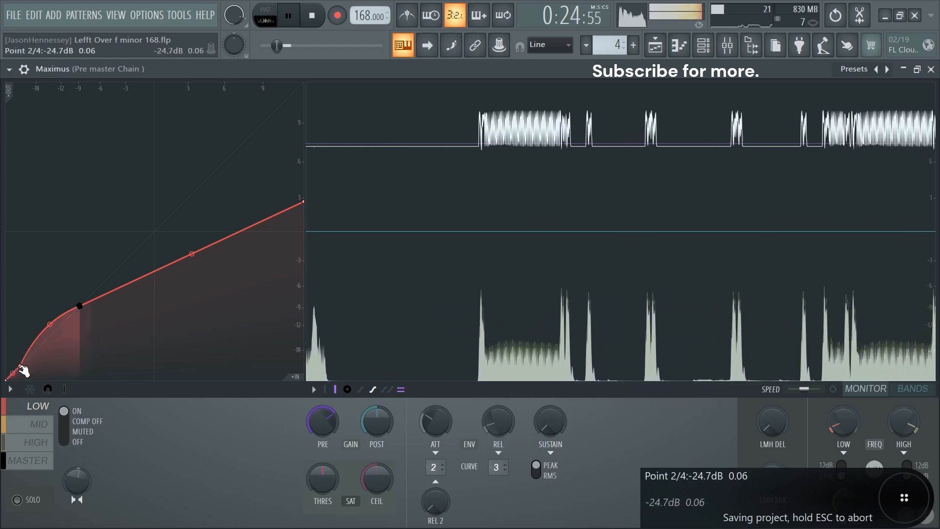
{"action": "key", "text": "space"}
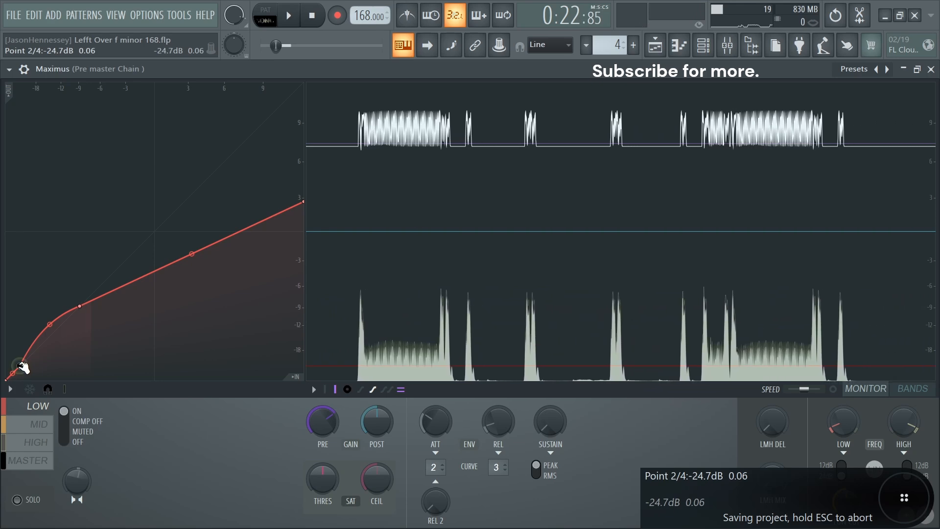
{"action": "left_click", "coordinate": [624, 256]}
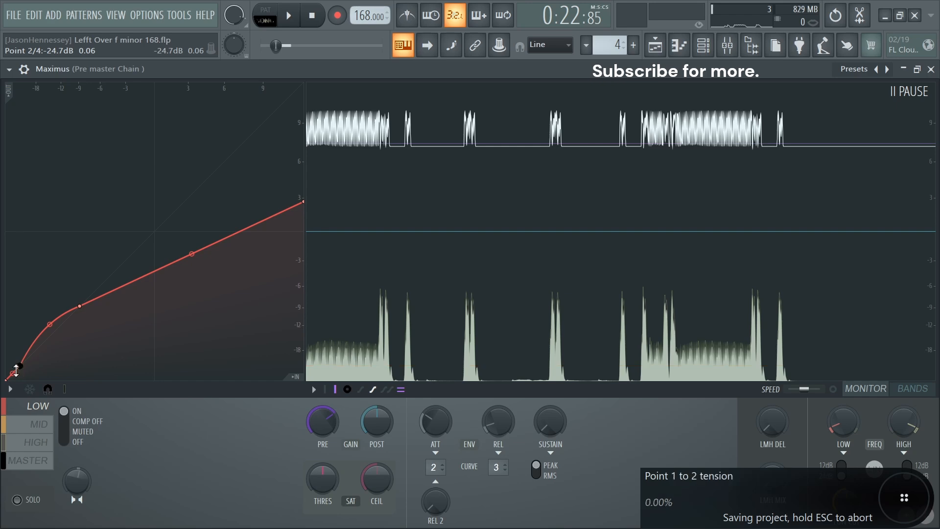
{"action": "left_click_drag", "start_coordinate": [12, 375], "coordinate": [12, 376]}
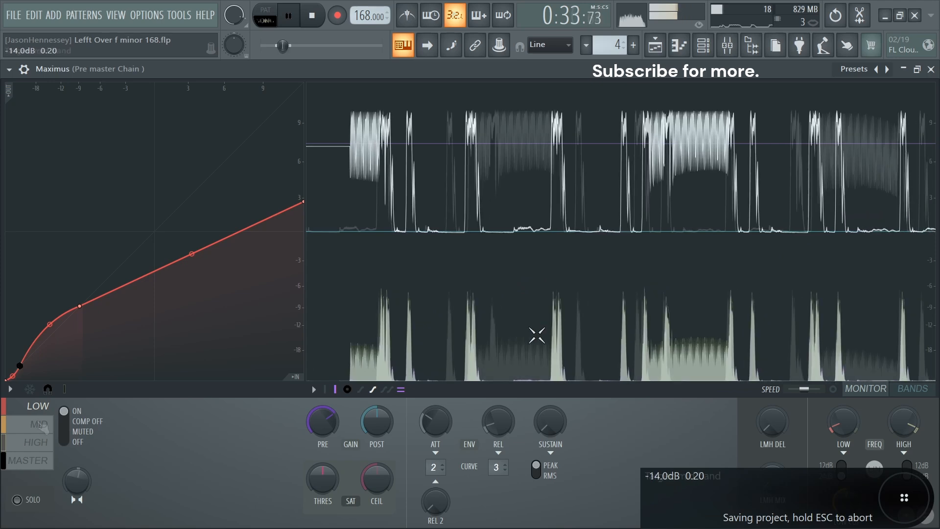
Step: Switch to the mid band and examine its frequency range and its level in the monitor display
{"action": "left_click", "coordinate": [41, 425]}
{"action": "key", "text": "space"}
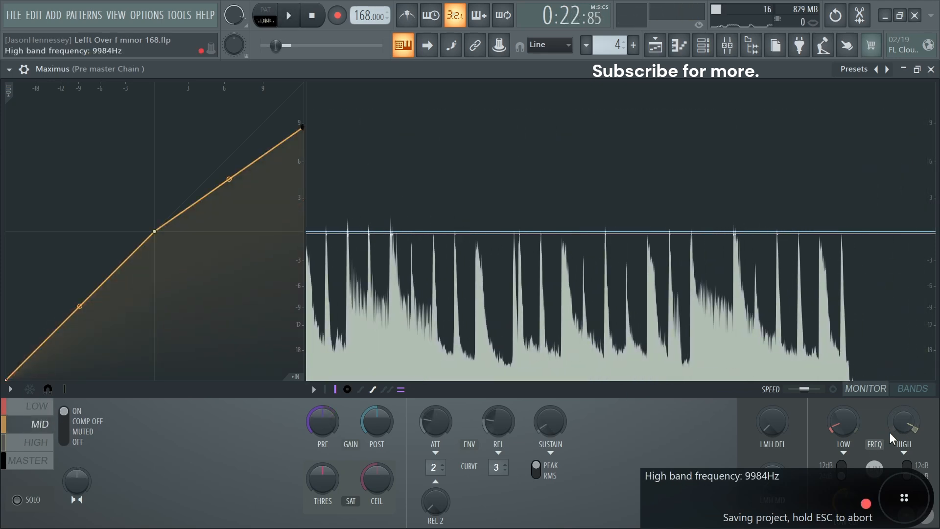
{"action": "left_click", "coordinate": [913, 394]}
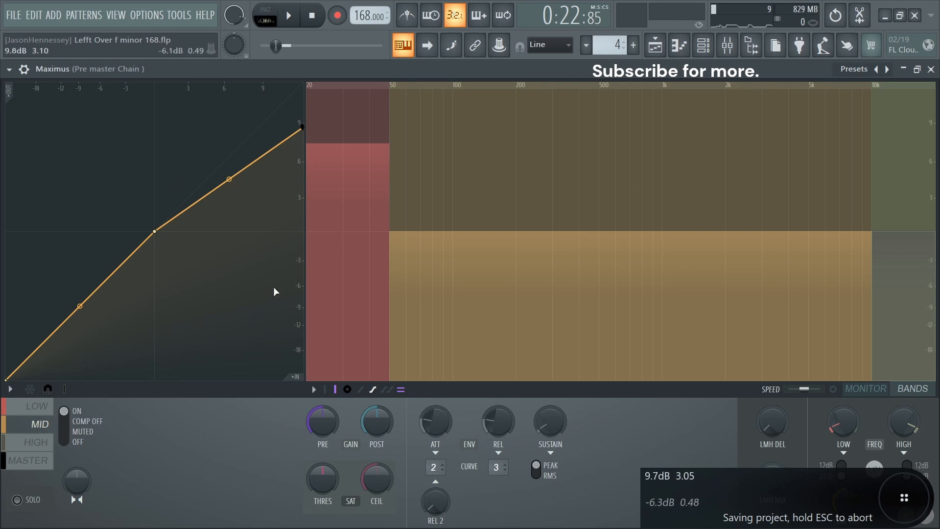
{"action": "left_click", "coordinate": [874, 392]}
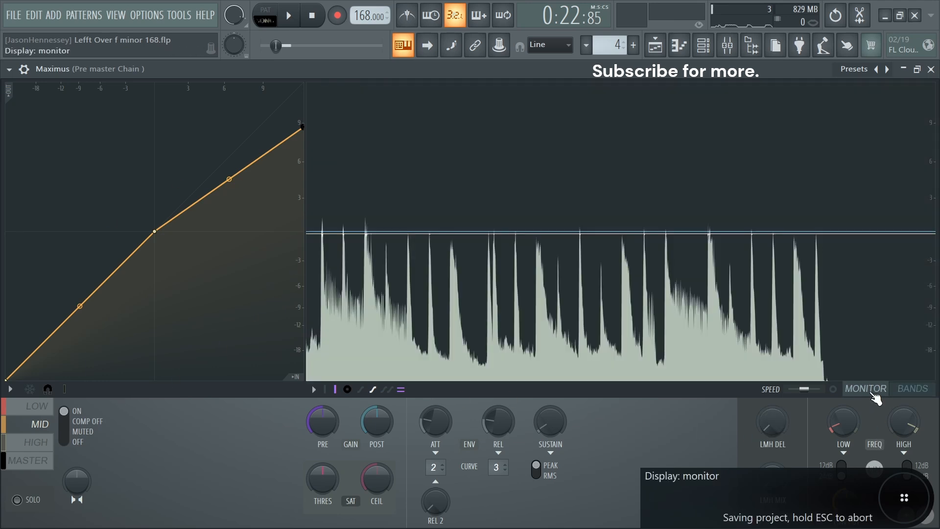
Step: Raise the mid band's pre gain to 0.9 dB during playback and set its post gain to -0.9 dB
{"action": "key", "text": "space"}
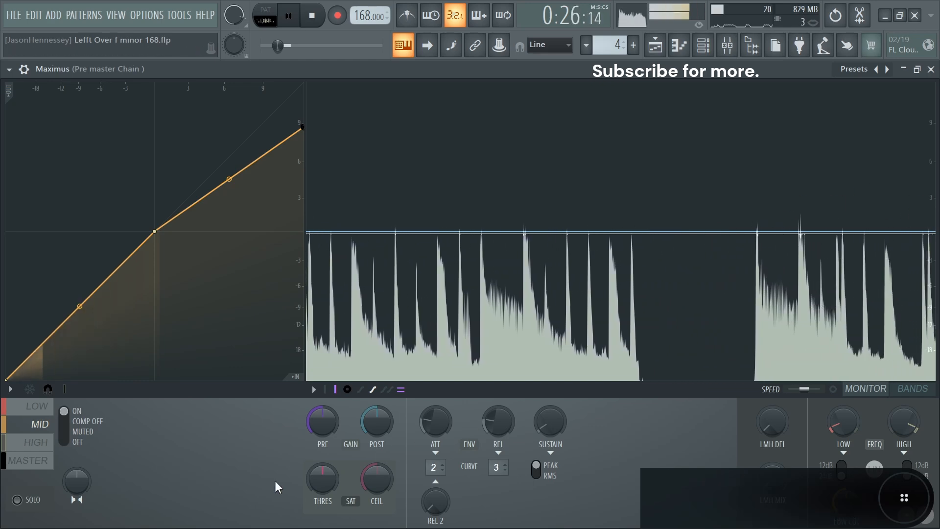
{"action": "left_click_drag", "start_coordinate": [313, 426], "coordinate": [318, 430]}
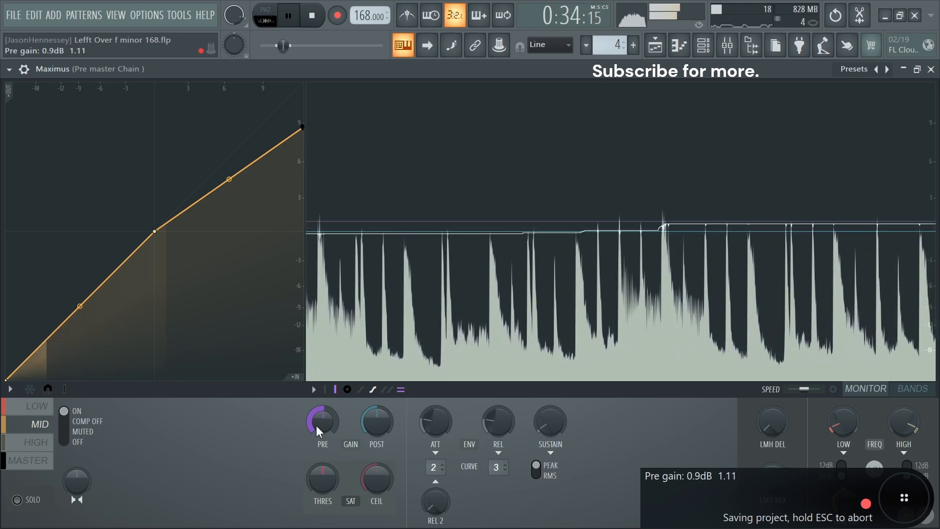
{"action": "key", "text": "space"}
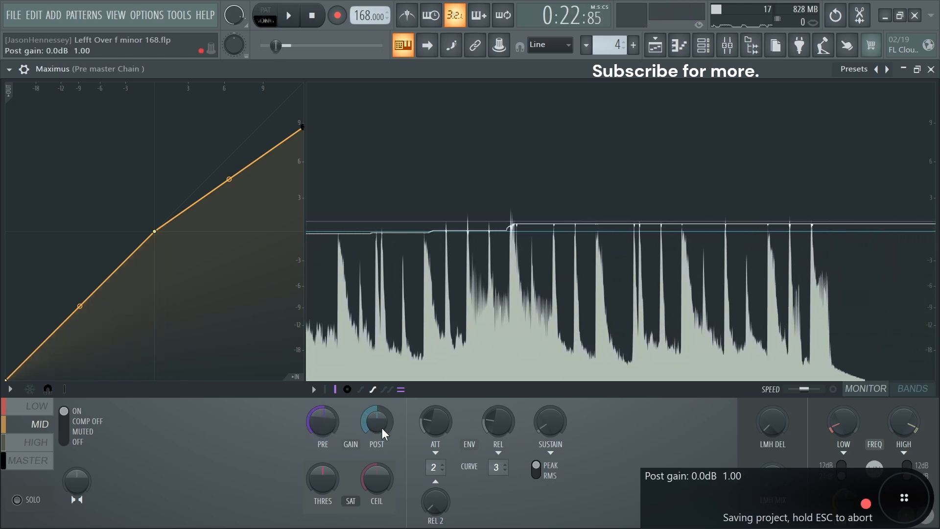
{"action": "left_click_drag", "start_coordinate": [381, 428], "coordinate": [381, 435]}
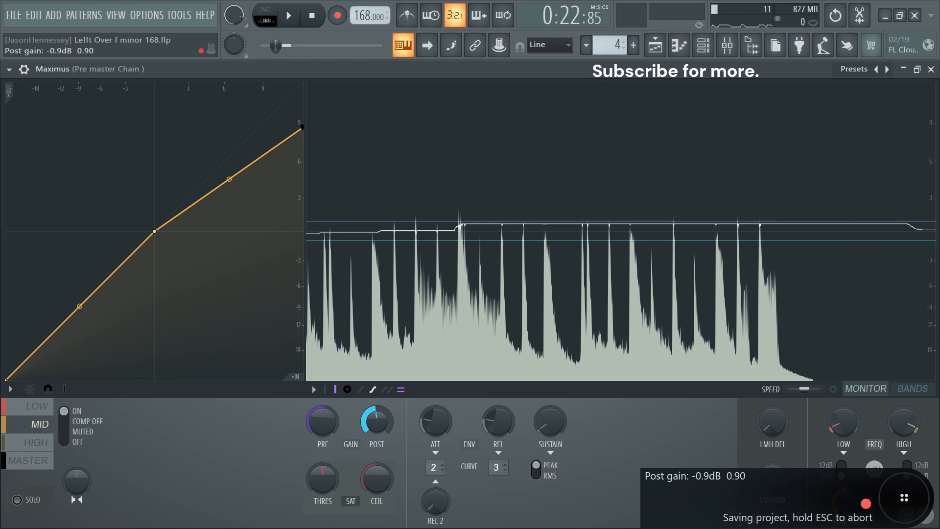
Step: Move the high band's curve knee to about -18 dB, set its pre gain to 5.5 dB and lower its post gain
{"action": "left_click", "coordinate": [24, 443]}
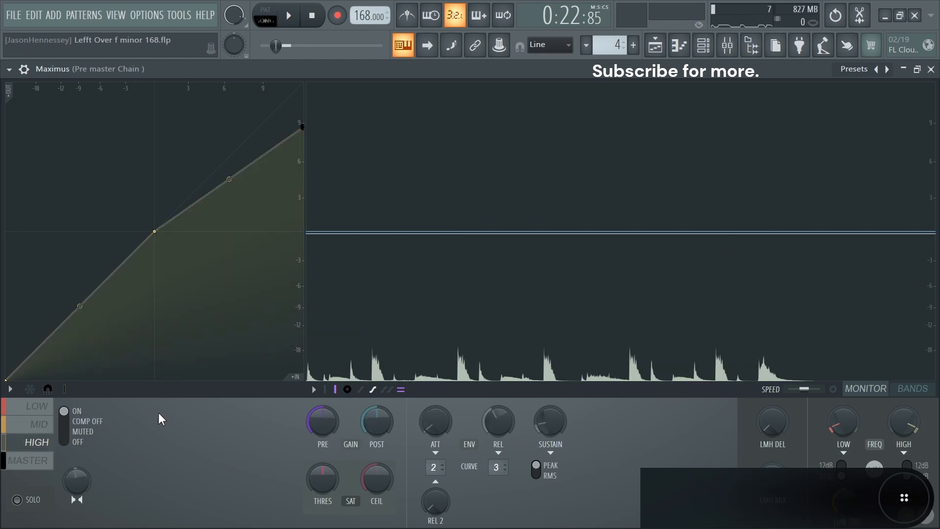
{"action": "key", "text": "space"}
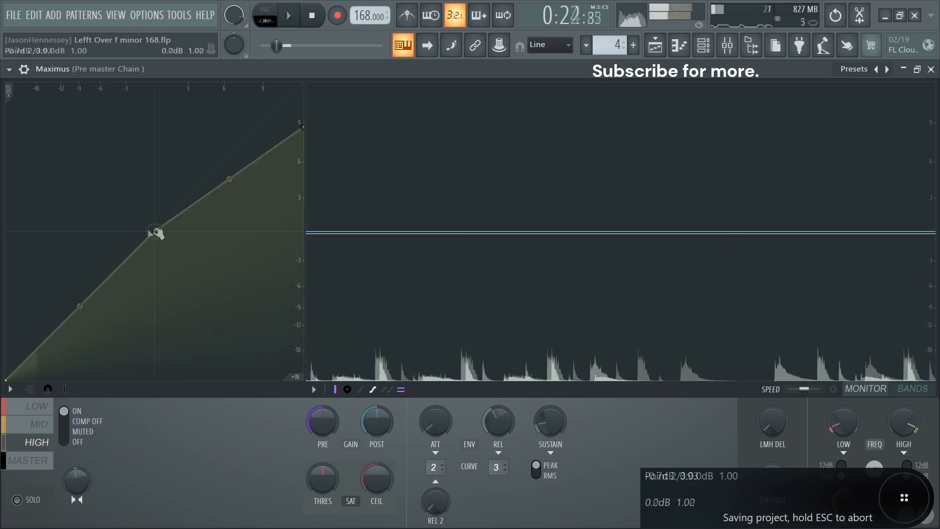
{"action": "key", "text": "space"}
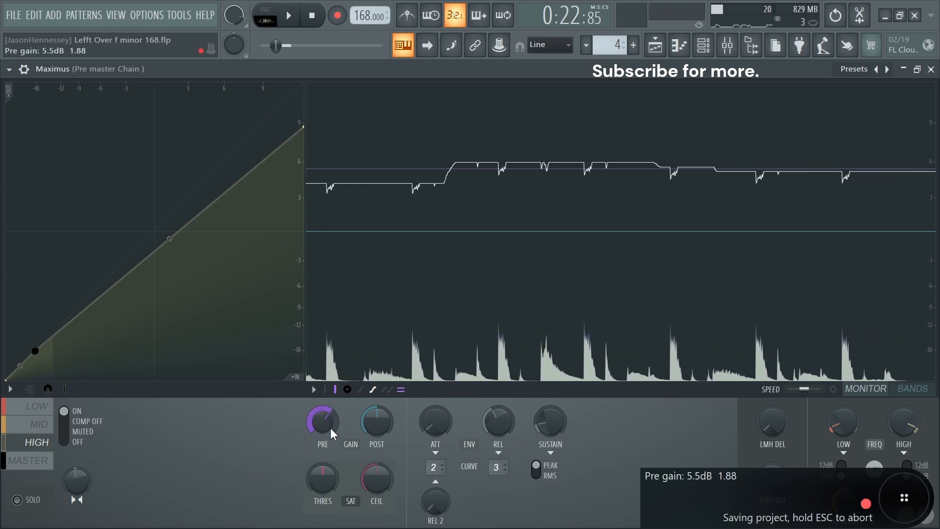
{"action": "left_click_drag", "start_coordinate": [372, 425], "coordinate": [371, 446]}
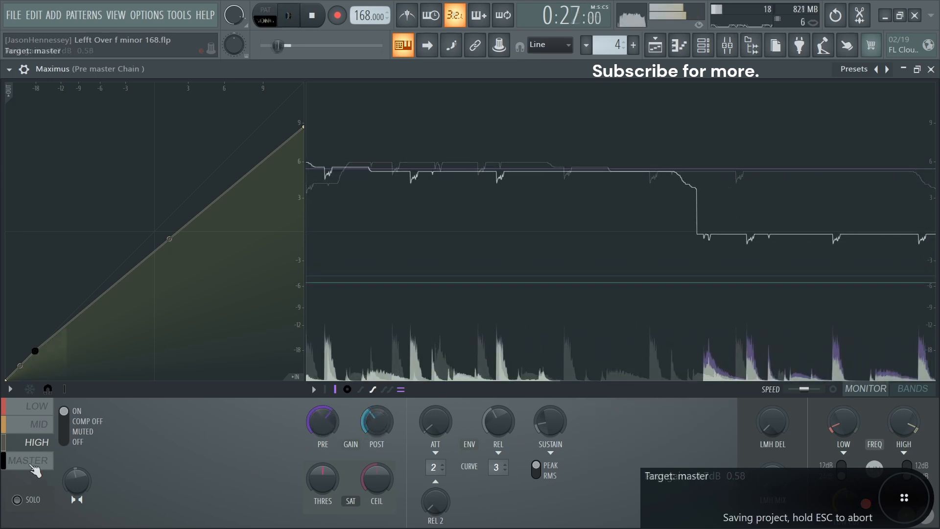
Step: Review the master band's curve and levels, and close the first Maximus
{"action": "left_click", "coordinate": [30, 460]}
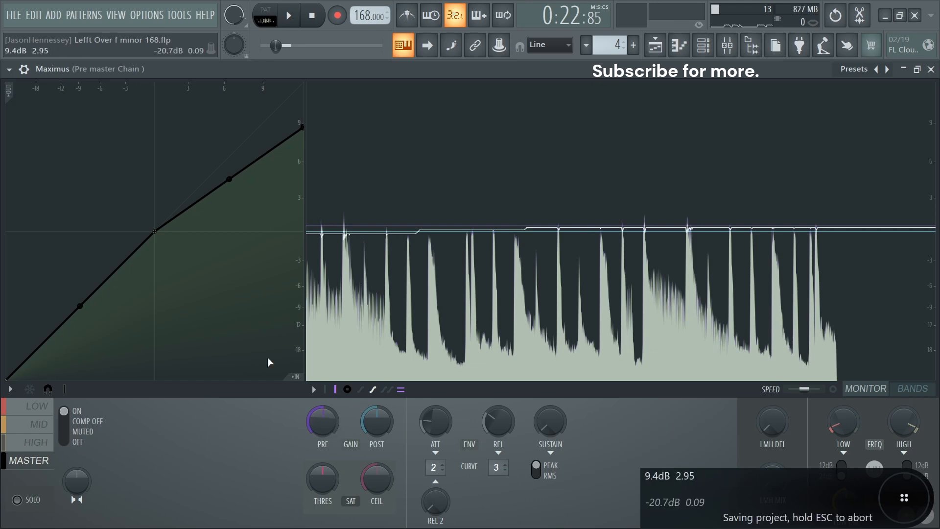
{"action": "left_click", "coordinate": [931, 69]}
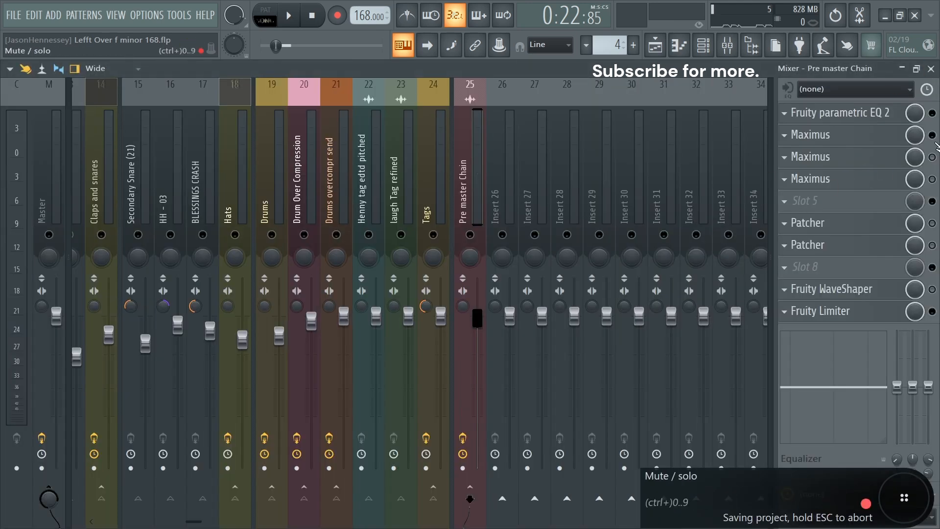
Step: Open the second Maximus, check its band split, and adjust the low band's pre and post gain in the monitor display
{"action": "left_click", "coordinate": [838, 155]}
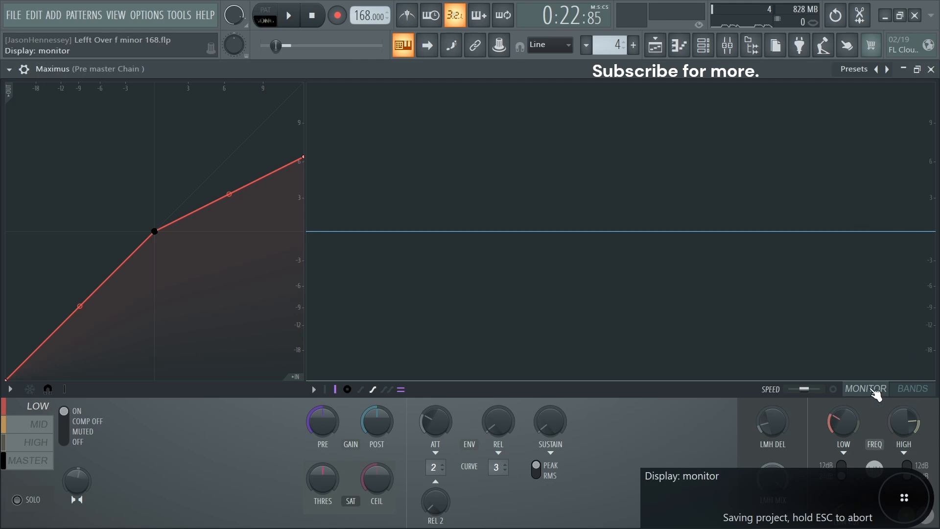
{"action": "left_click", "coordinate": [912, 389]}
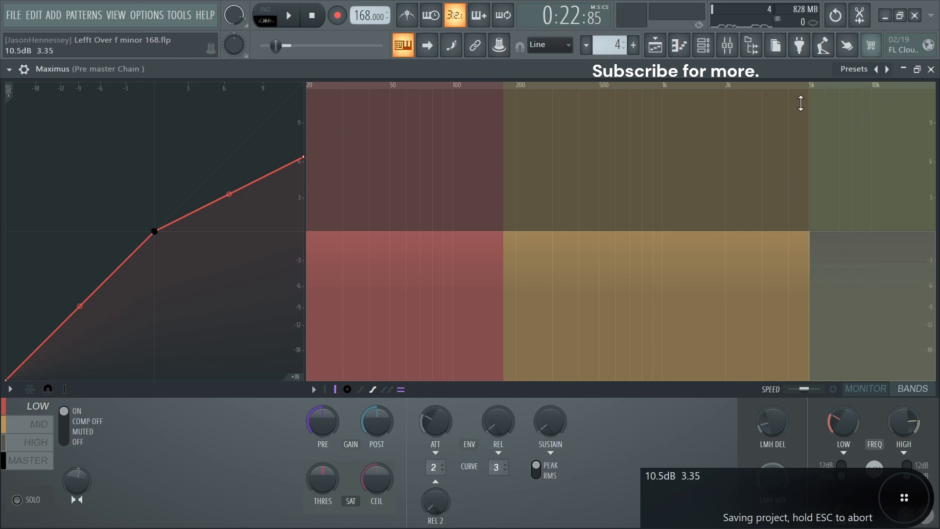
{"action": "left_click", "coordinate": [865, 389]}
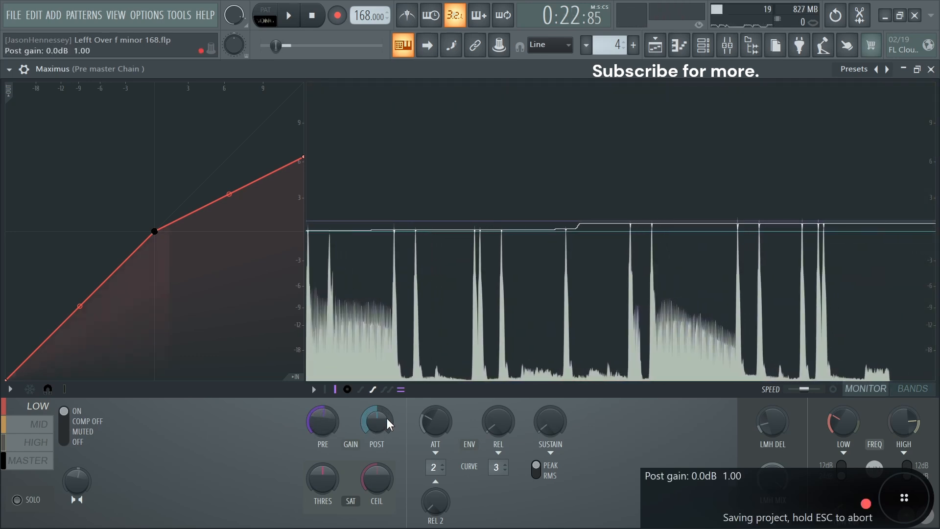
{"action": "left_click_drag", "start_coordinate": [376, 421], "coordinate": [377, 425]}
Step: Switch to the mid band, raise its pre gain during playback and set its post gain to -1.0 dB
{"action": "left_click", "coordinate": [29, 422]}
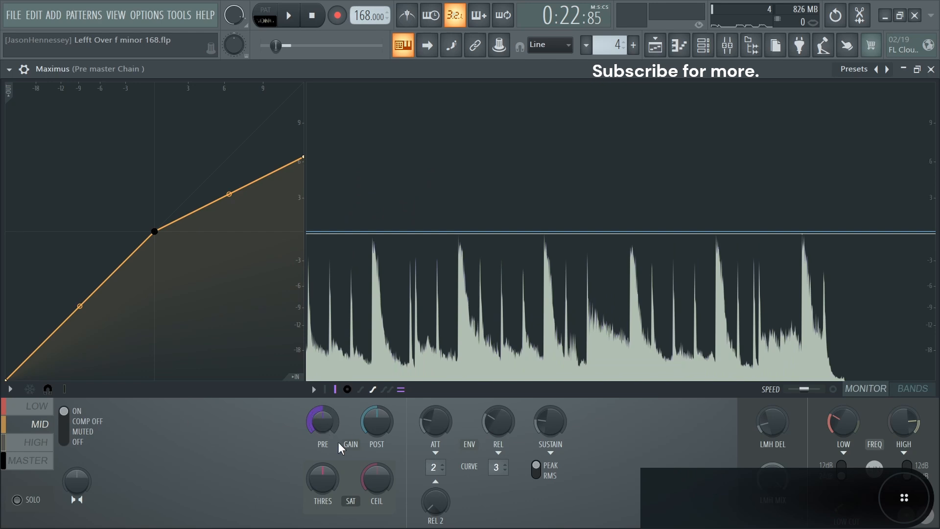
{"action": "key", "text": "space"}
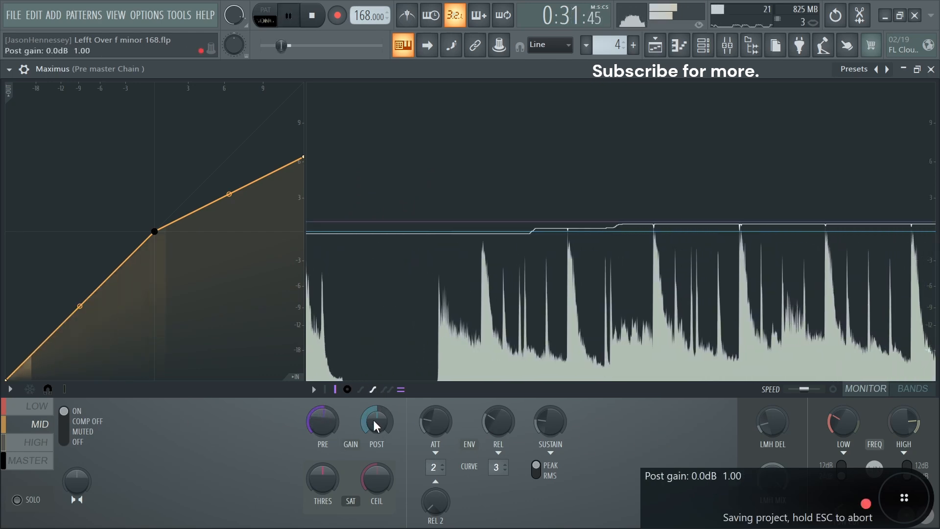
{"action": "left_click_drag", "start_coordinate": [373, 419], "coordinate": [373, 427]}
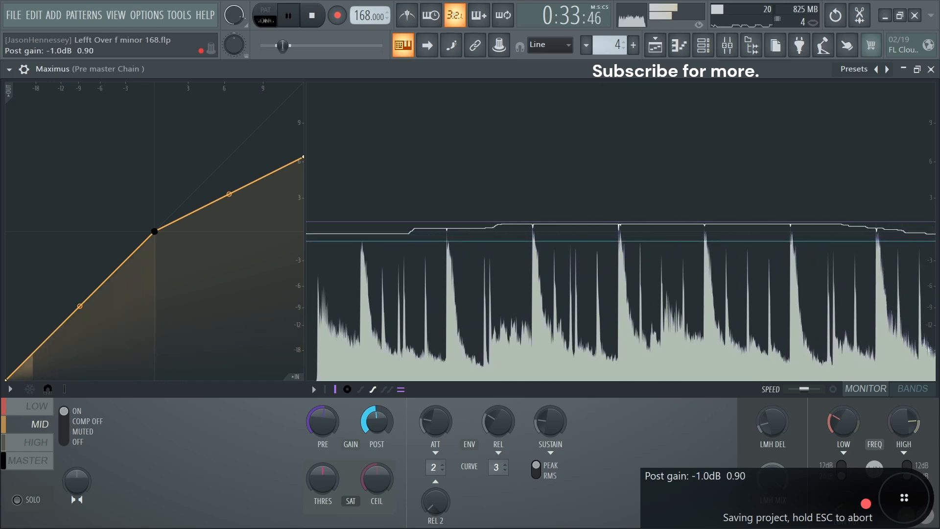
Step: Move the high band's curve knee to about -15 dB, raise its pre gain and lower its post gain
{"action": "left_click", "coordinate": [39, 442]}
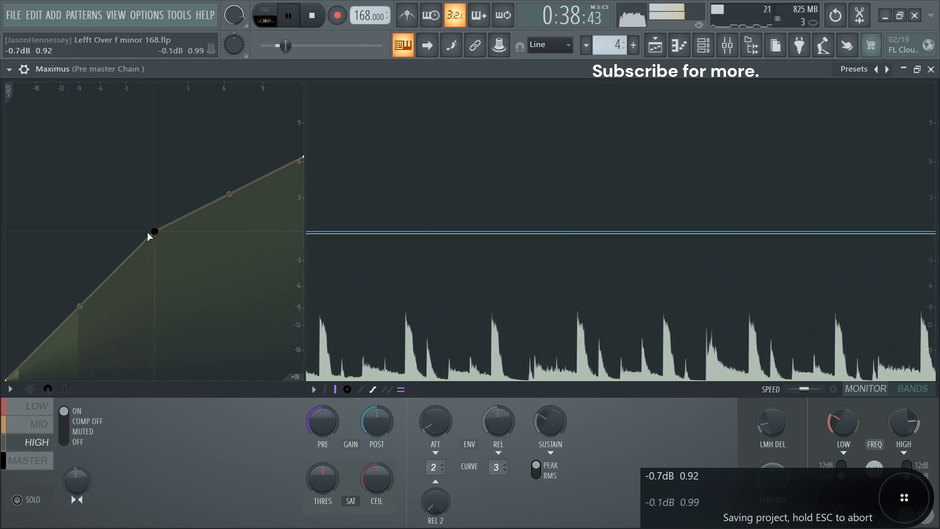
{"action": "left_click_drag", "start_coordinate": [153, 231], "coordinate": [77, 304]}
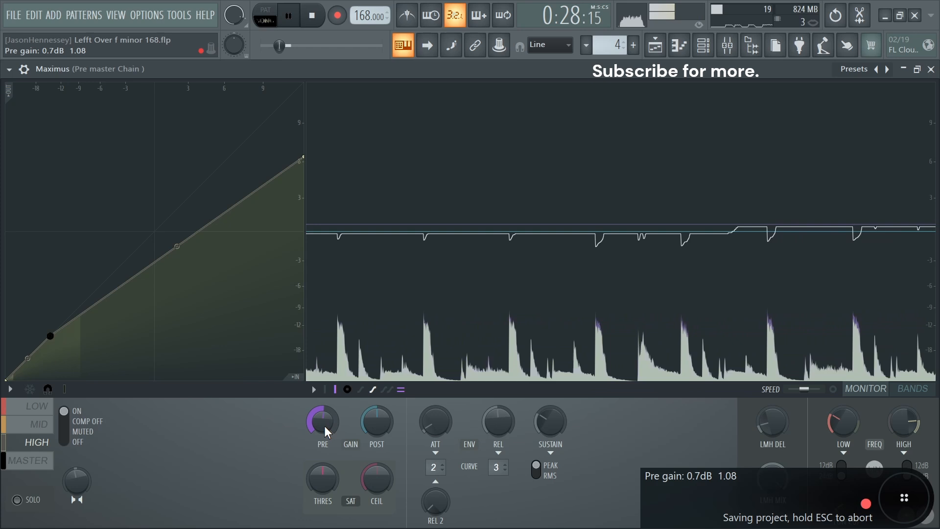
{"action": "left_click_drag", "start_coordinate": [379, 424], "coordinate": [379, 429]}
Step: Set the master band's pre gain to 0.4 dB and close the second Maximus
{"action": "left_click", "coordinate": [29, 460]}
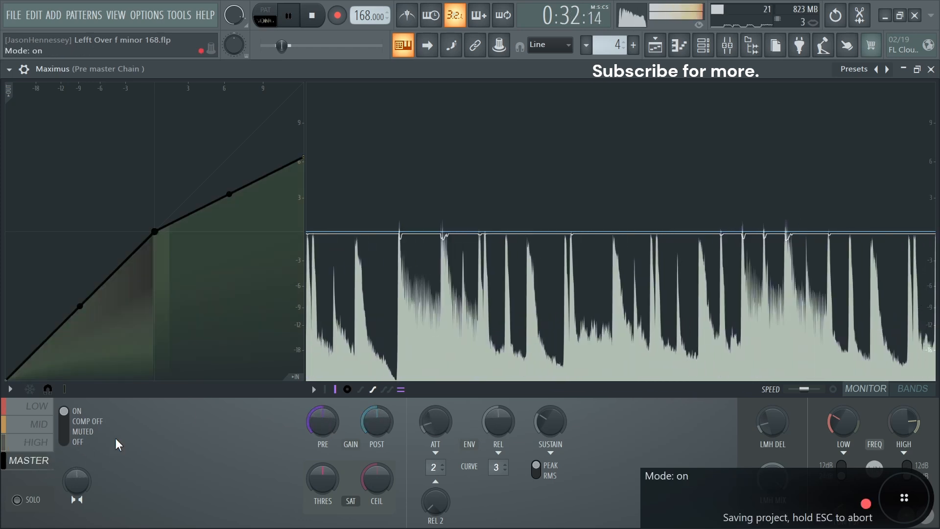
{"action": "left_click_drag", "start_coordinate": [326, 424], "coordinate": [326, 421]}
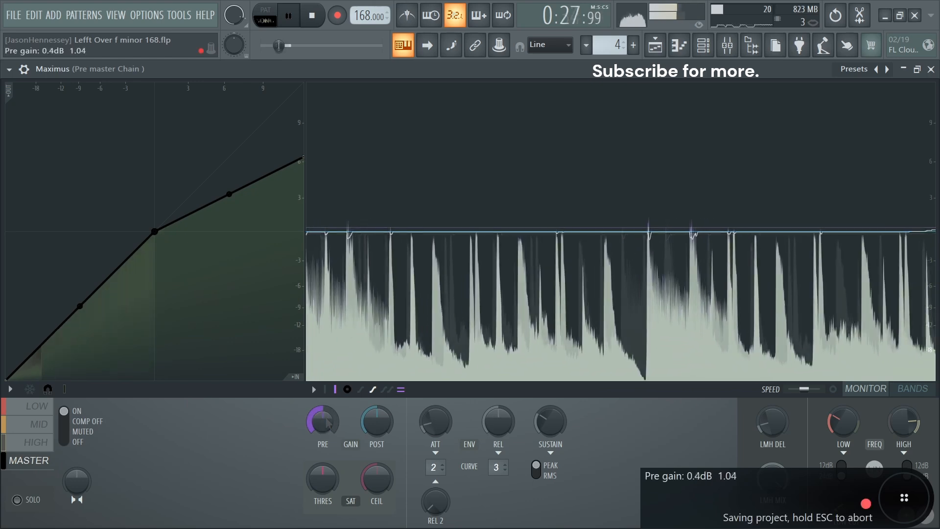
{"action": "left_click", "coordinate": [930, 69]}
{"action": "key", "text": "space"}
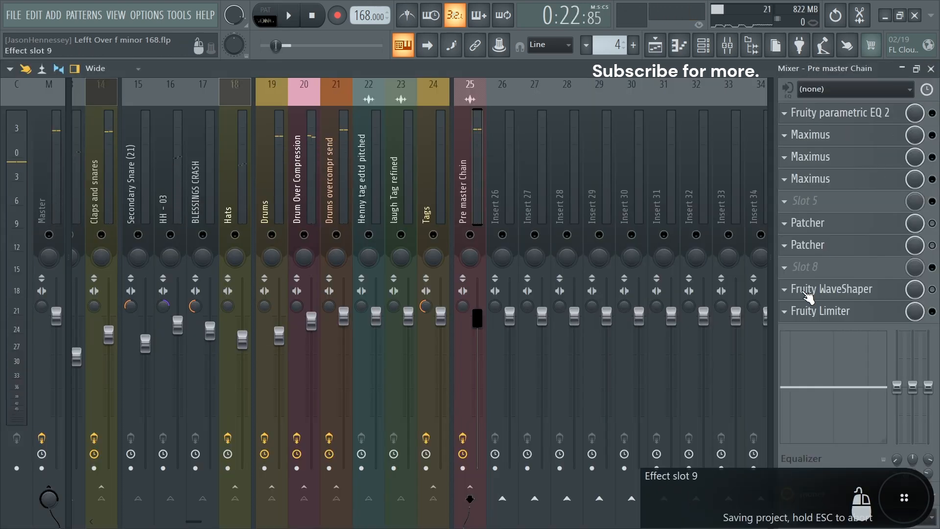
Step: Open the third Maximus, solo its mid band and display the frequency ranges of the bands
{"action": "left_click", "coordinate": [808, 297]}
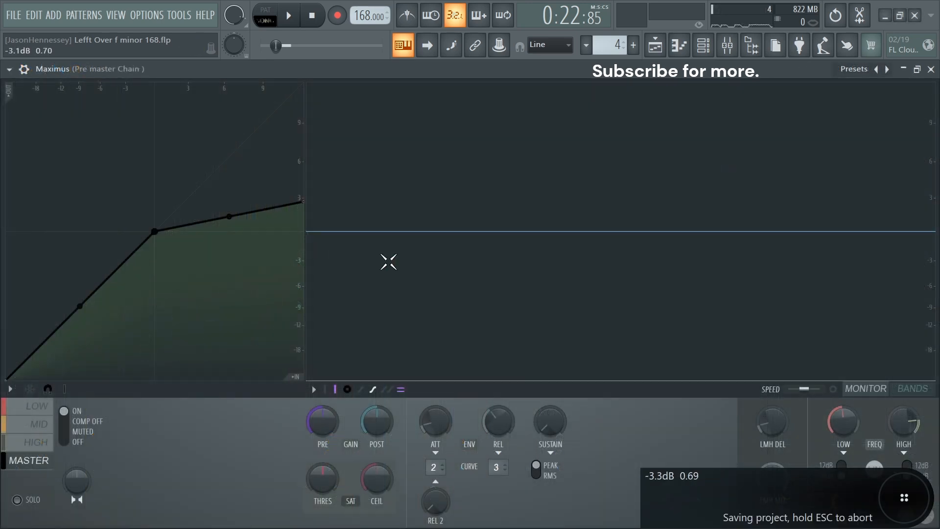
{"action": "left_click", "coordinate": [40, 424]}
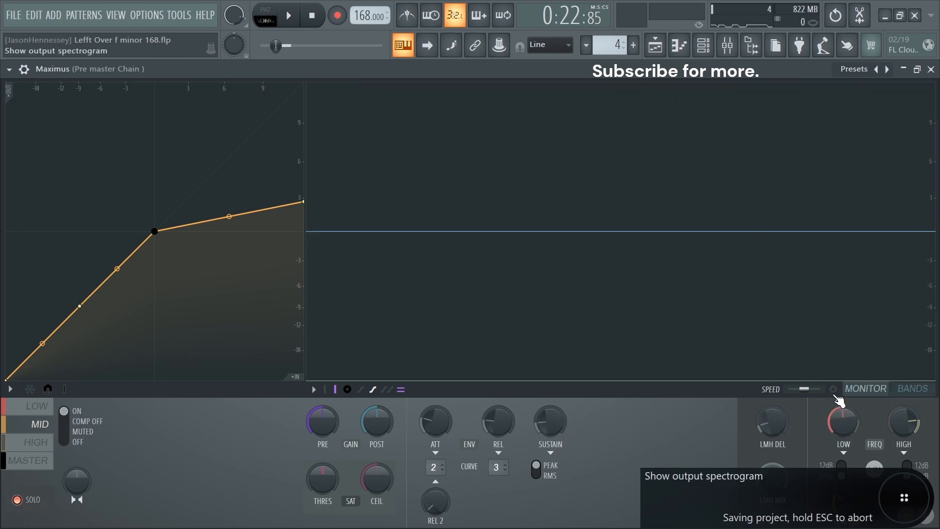
{"action": "left_click", "coordinate": [908, 395]}
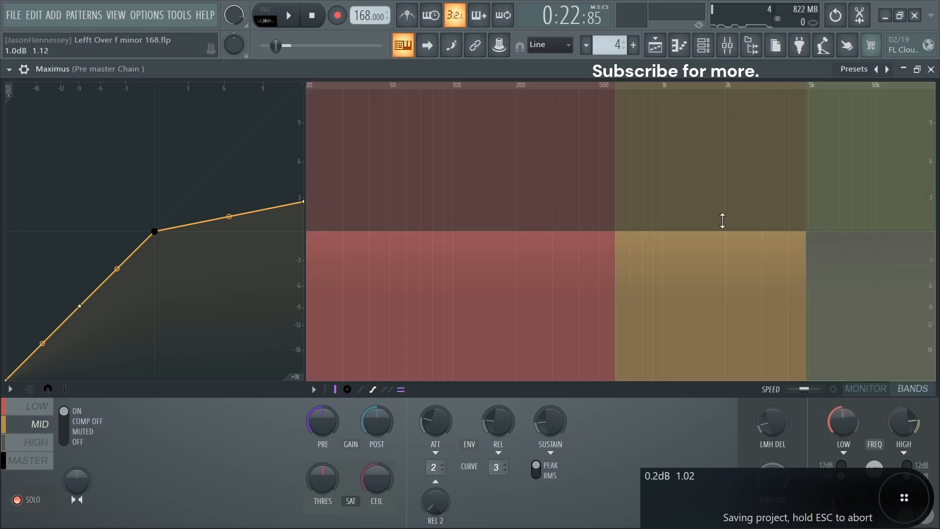
Step: Sweep the low crossover while listening to the soloed mid band, and set the high band frequency to 3461 Hz
{"action": "mouse_move", "coordinate": [843, 422]}
{"action": "left_mouse_down"}
{"action": "mouse_move", "coordinate": [844, 456]}
{"action": "mouse_move", "coordinate": [843, 422]}
{"action": "left_mouse_up"}
{"action": "mouse_move", "coordinate": [903, 422]}
{"action": "left_mouse_down"}
{"action": "mouse_move", "coordinate": [903, 443]}
{"action": "mouse_move", "coordinate": [904, 419]}
{"action": "left_mouse_up"}
{"action": "left_click_drag", "start_coordinate": [843, 422], "coordinate": [843, 463]}
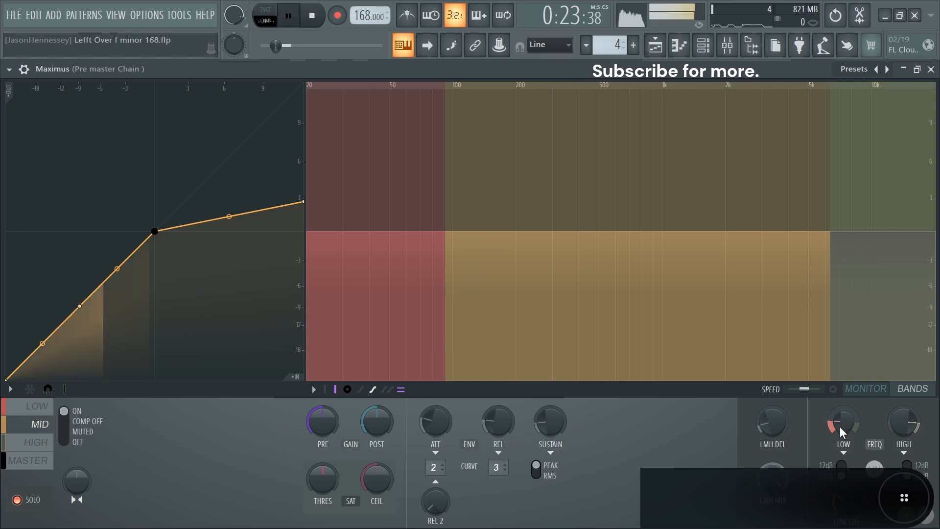
{"action": "left_click_drag", "start_coordinate": [838, 427], "coordinate": [838, 385]}
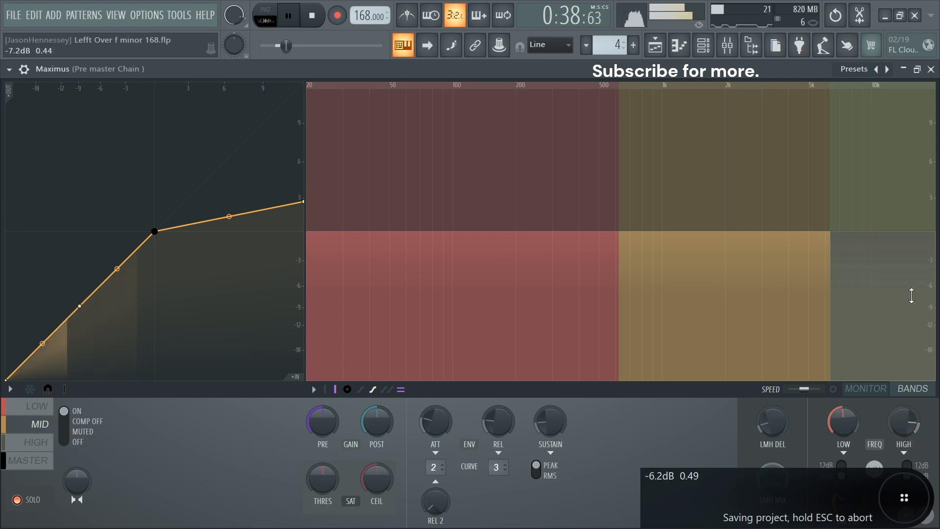
{"action": "left_click_drag", "start_coordinate": [906, 432], "coordinate": [906, 445]}
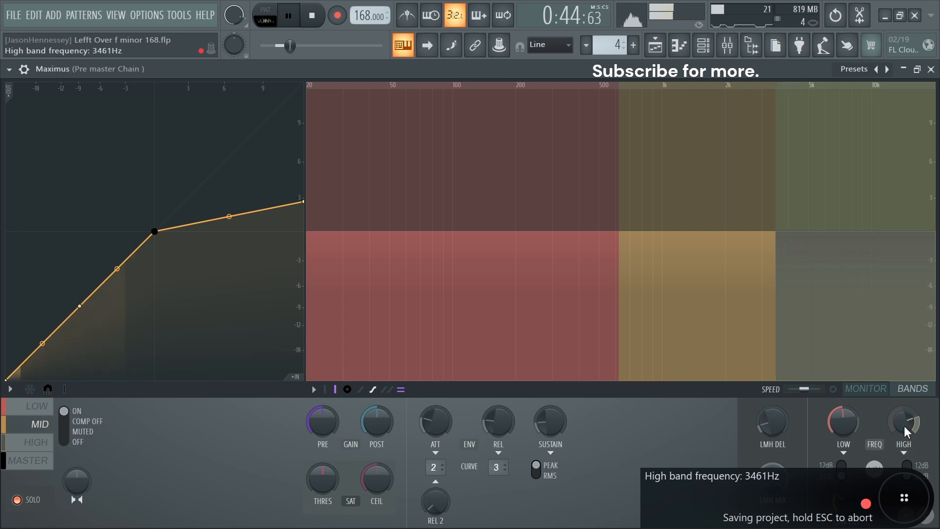
Step: Switch to the low band in the monitor display, raise its pre gain and set its post gain to -1.0 dB
{"action": "left_click", "coordinate": [30, 411]}
{"action": "left_click", "coordinate": [878, 395]}
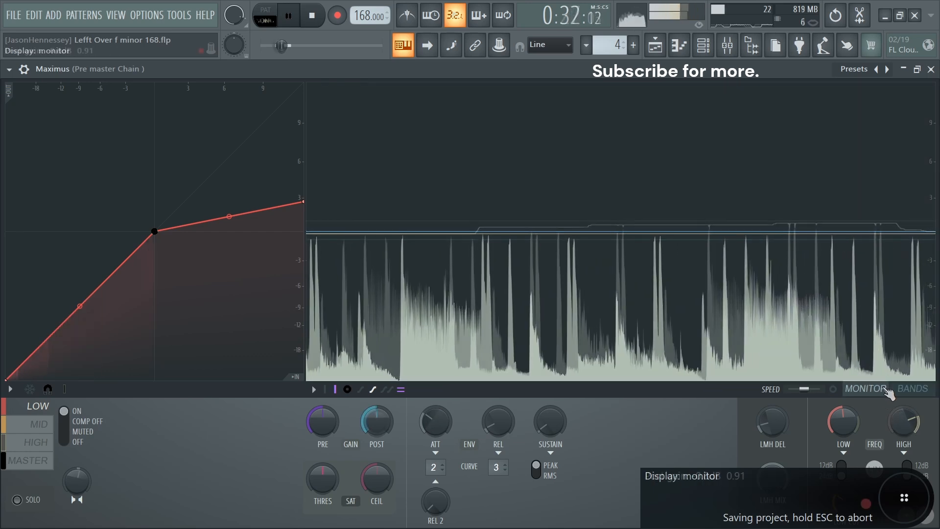
{"action": "key", "text": "space"}
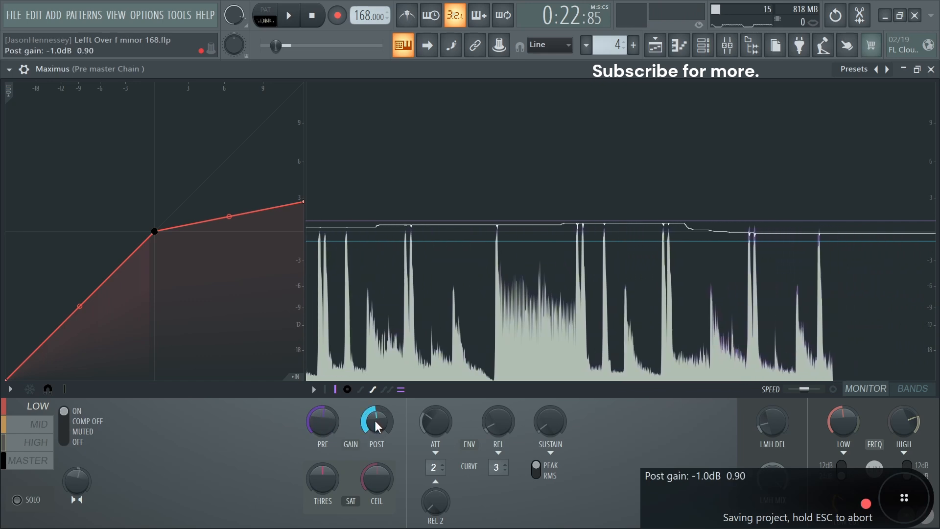
Step: Move the mid band's curve knee to about -1.5 dB and its lower point to about -3.0 dB, with 19.53% tension between them
{"action": "left_click", "coordinate": [39, 424]}
{"action": "key", "text": "space"}
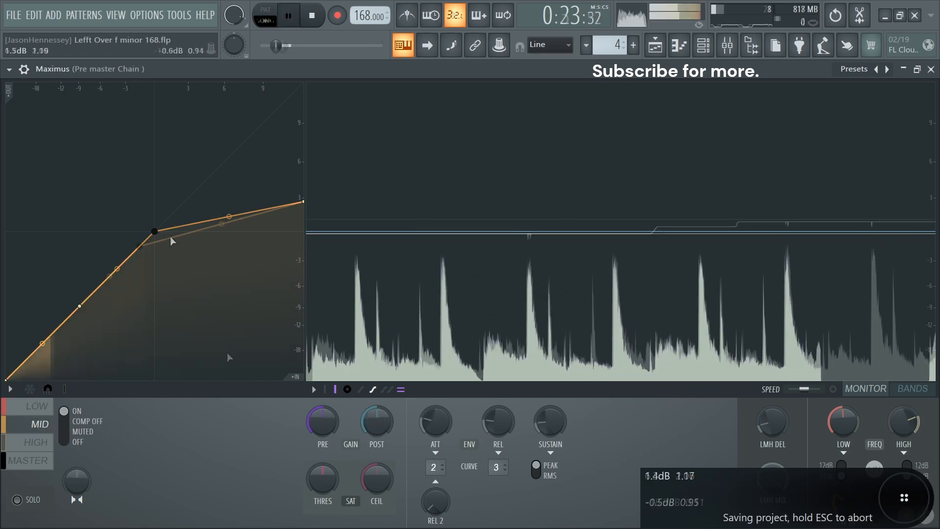
{"action": "key", "text": "space"}
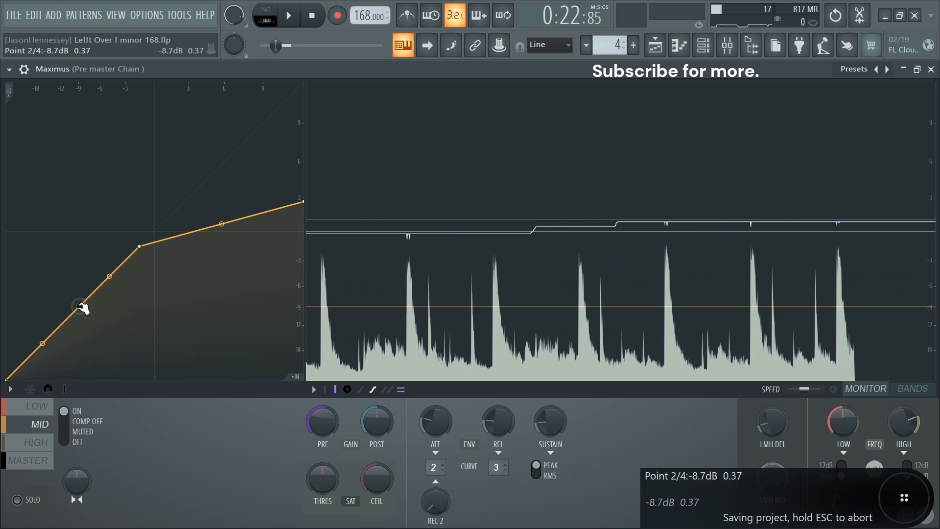
{"action": "left_click_drag", "start_coordinate": [80, 306], "coordinate": [122, 264]}
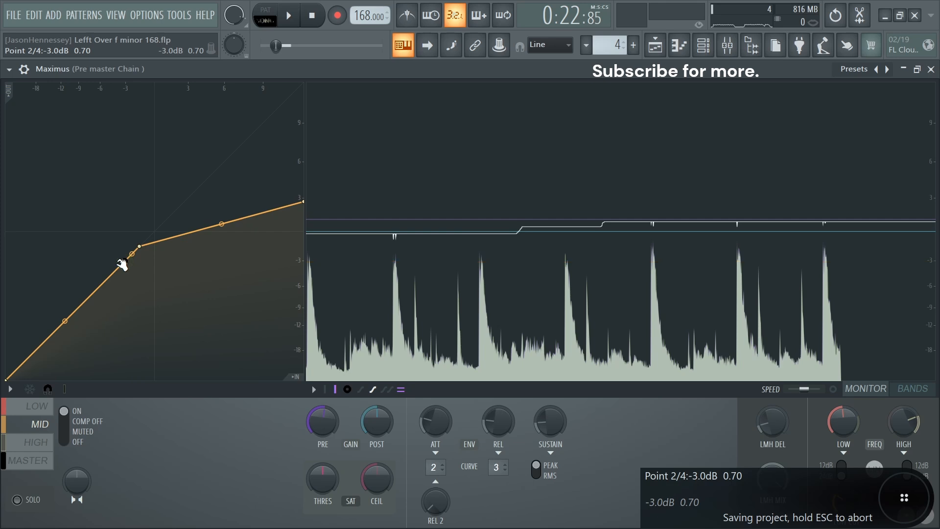
{"action": "left_click", "coordinate": [124, 260]}
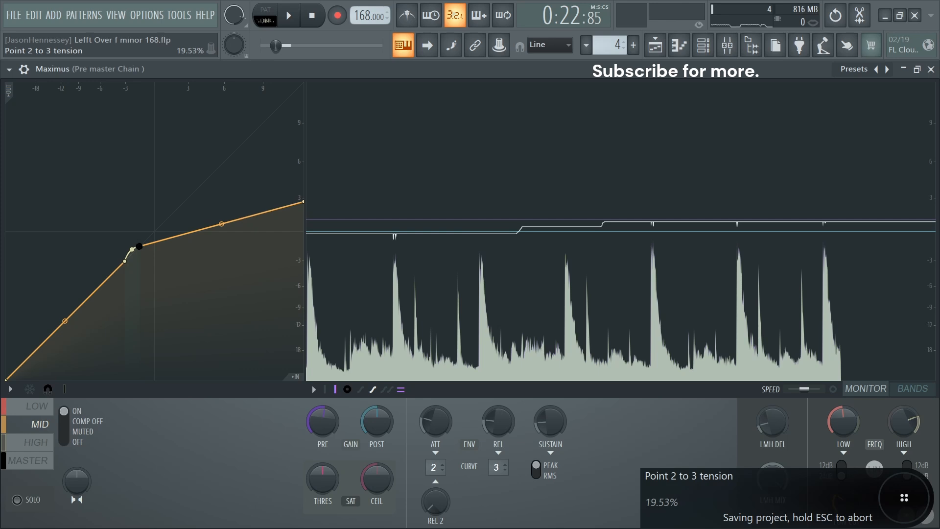
Step: Move the high band's knee to about -7 dB, raise its pre gain to about 5 dB and lower its post gain to about -5 dB
{"action": "key", "text": "space"}
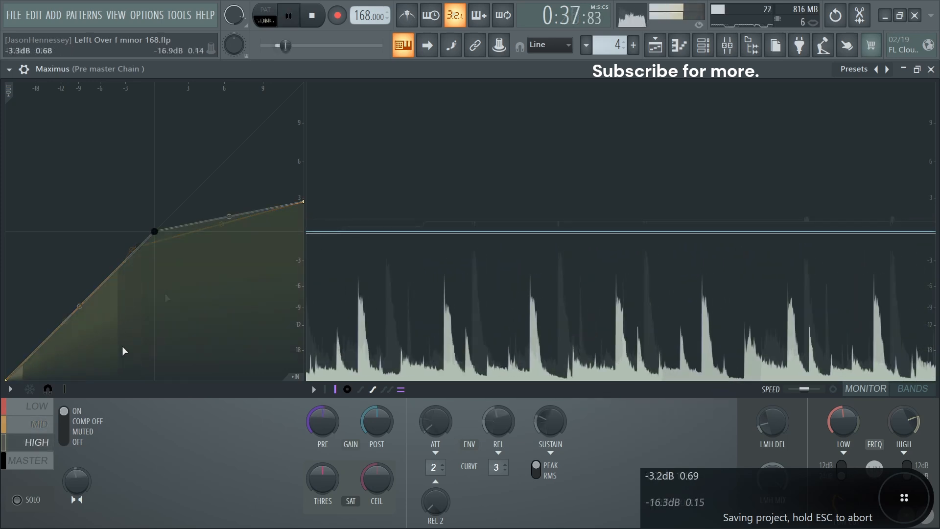
{"action": "left_click_drag", "start_coordinate": [156, 233], "coordinate": [115, 290]}
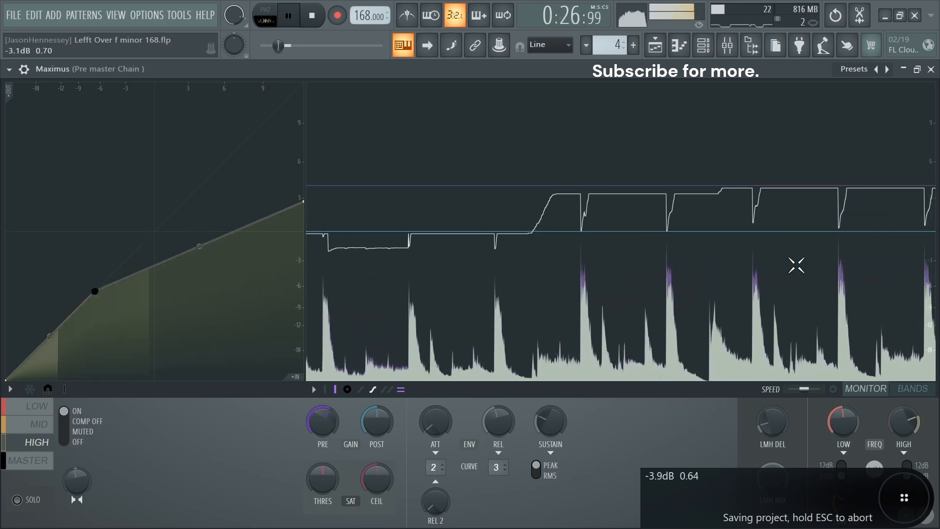
{"action": "key", "text": "space"}
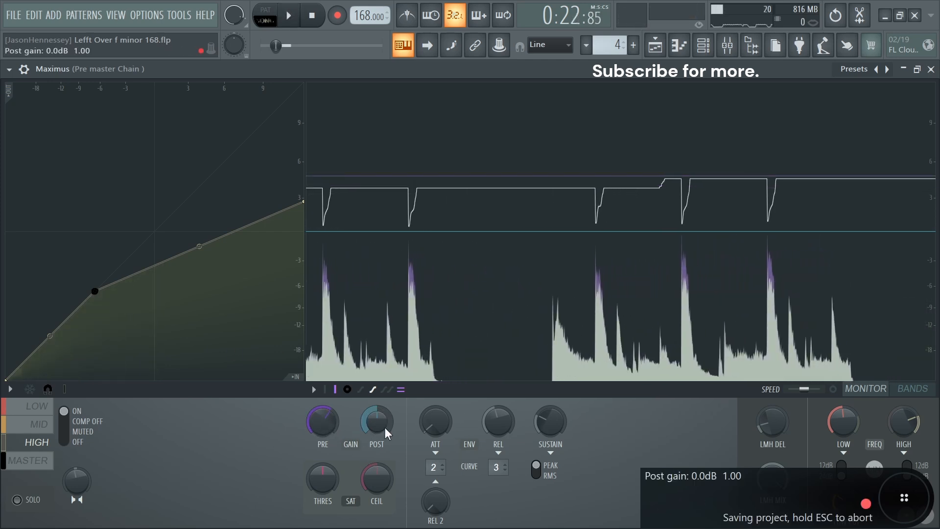
{"action": "left_click_drag", "start_coordinate": [386, 433], "coordinate": [386, 467]}
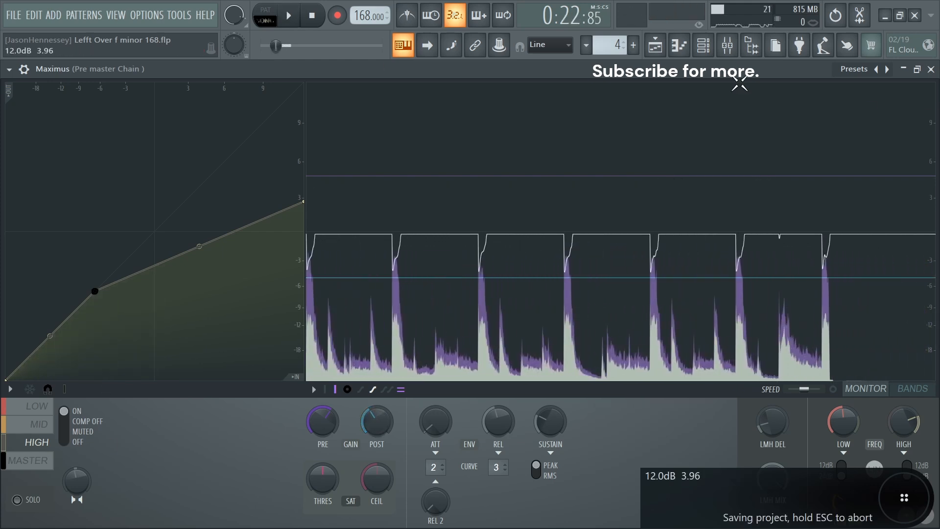
Step: Return to the mixer and open Fruity parametric EQ 2 on the Main Snare/clap track
{"action": "left_click", "coordinate": [728, 45]}
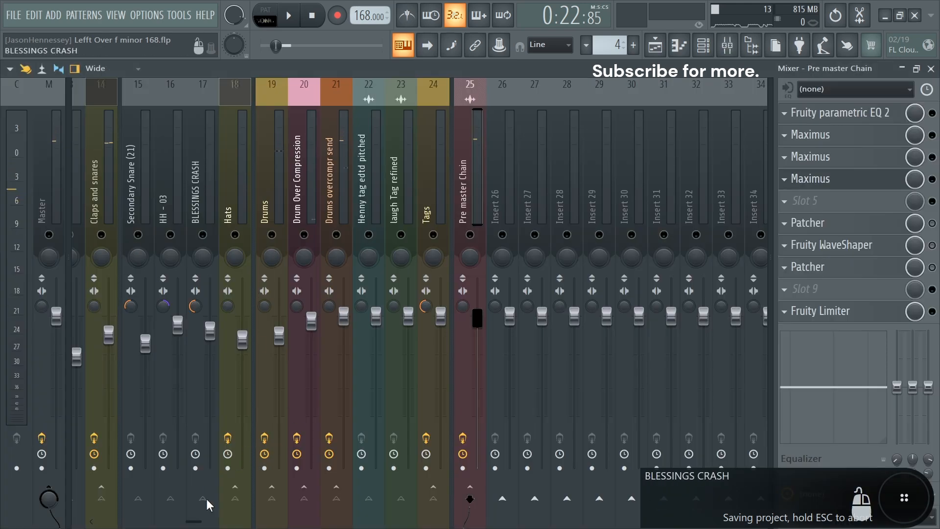
{"action": "left_click_drag", "start_coordinate": [192, 521], "coordinate": [151, 519]}
{"action": "left_click", "coordinate": [286, 321]}
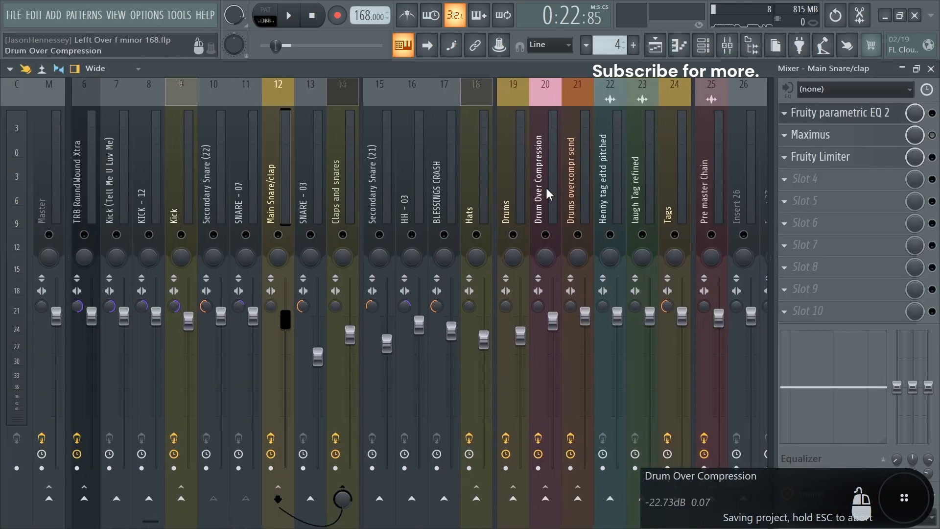
{"action": "left_click", "coordinate": [865, 114]}
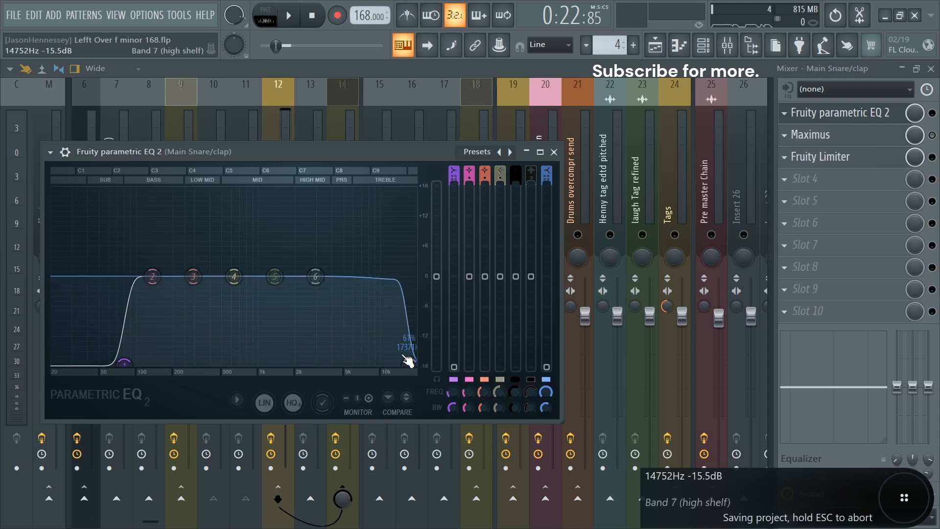
Step: Roll off the snare's highs with band 7 at about 14991 Hz and band 6 at the top of the spectrum, and close the EQ
{"action": "left_click_drag", "start_coordinate": [408, 361], "coordinate": [402, 362]}
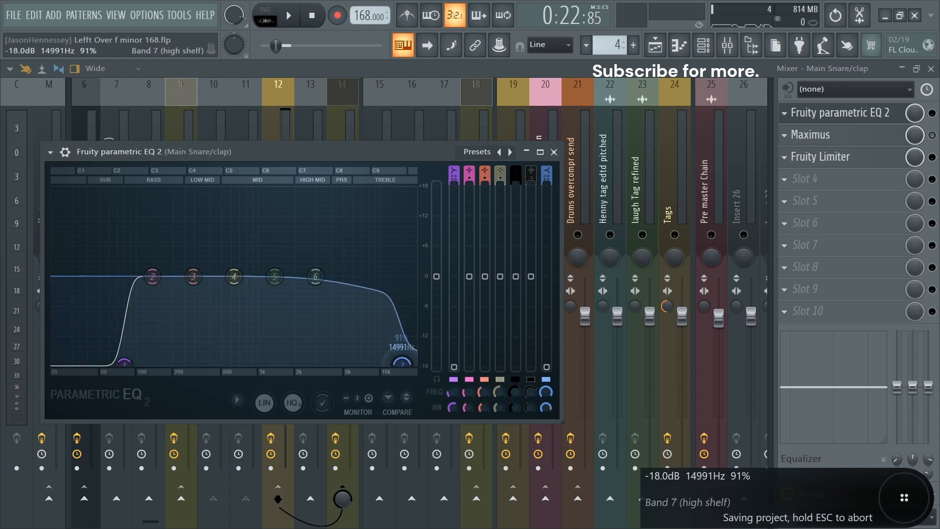
{"action": "left_click_drag", "start_coordinate": [315, 276], "coordinate": [414, 312]}
{"action": "key", "text": "space"}
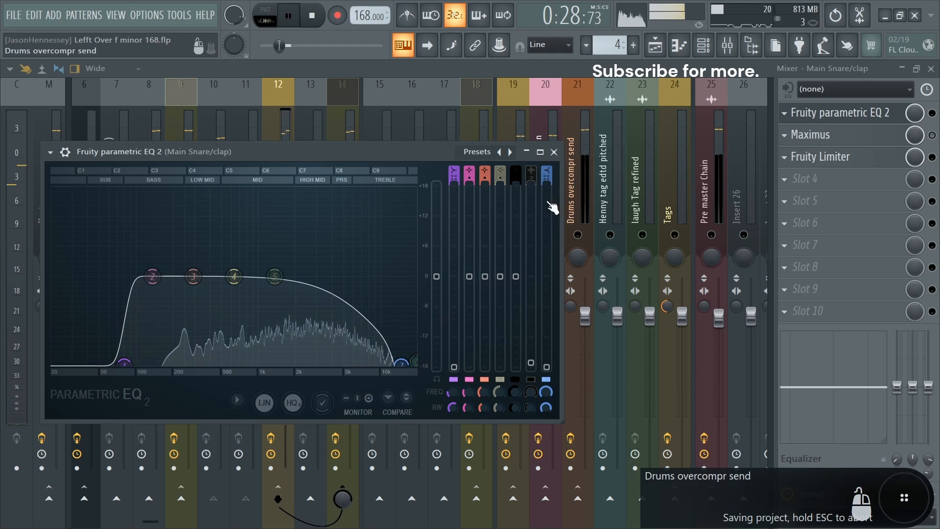
{"action": "left_click", "coordinate": [554, 152]}
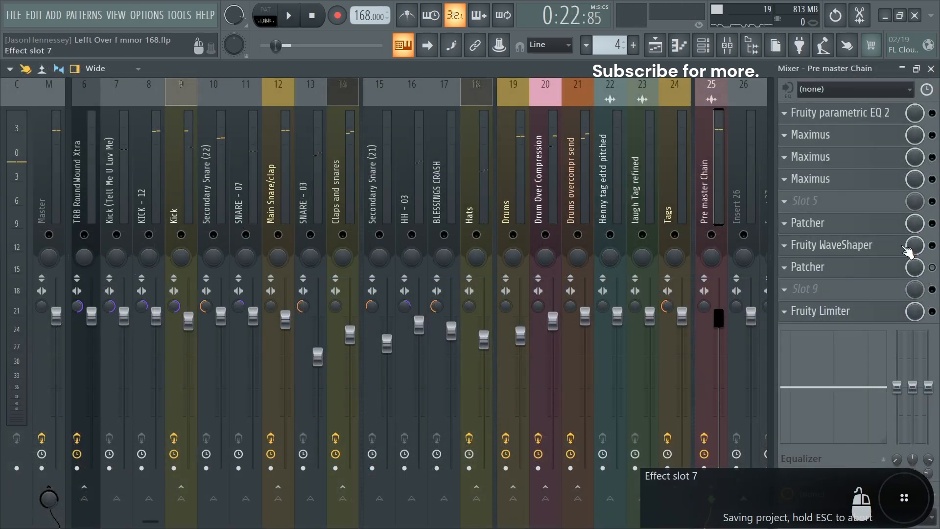
Step: Open the first Patcher on the Pre master Chain, try a lower Low Stereo setting, and undo the change
{"action": "left_click", "coordinate": [823, 230]}
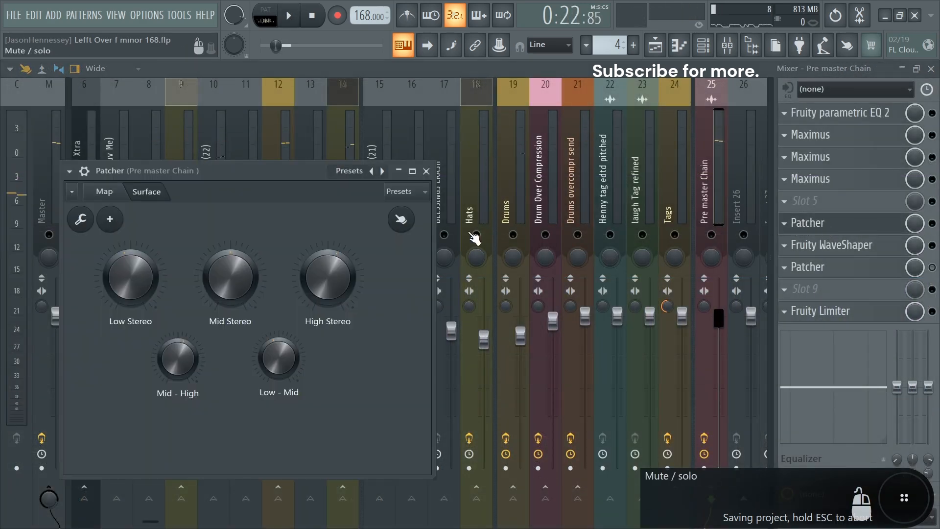
{"action": "left_click_drag", "start_coordinate": [226, 176], "coordinate": [300, 127]}
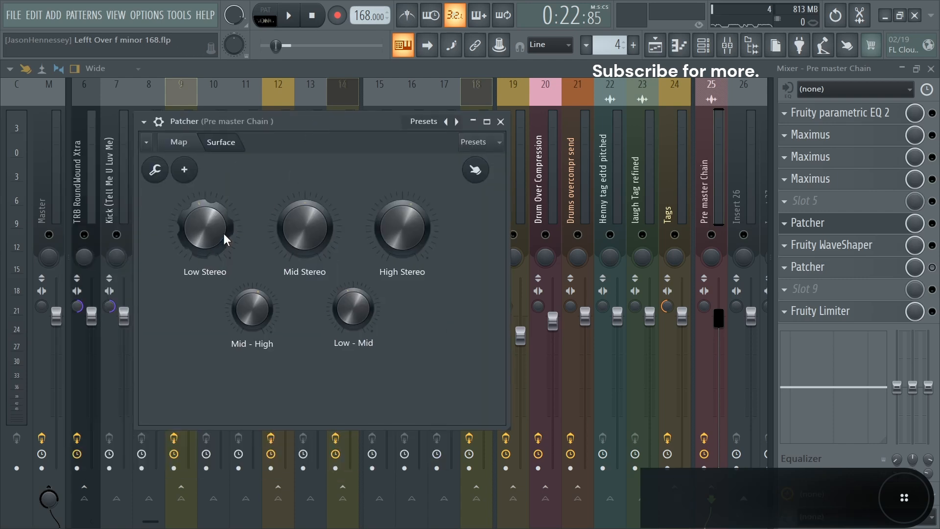
{"action": "key", "text": "ctrl+s"}
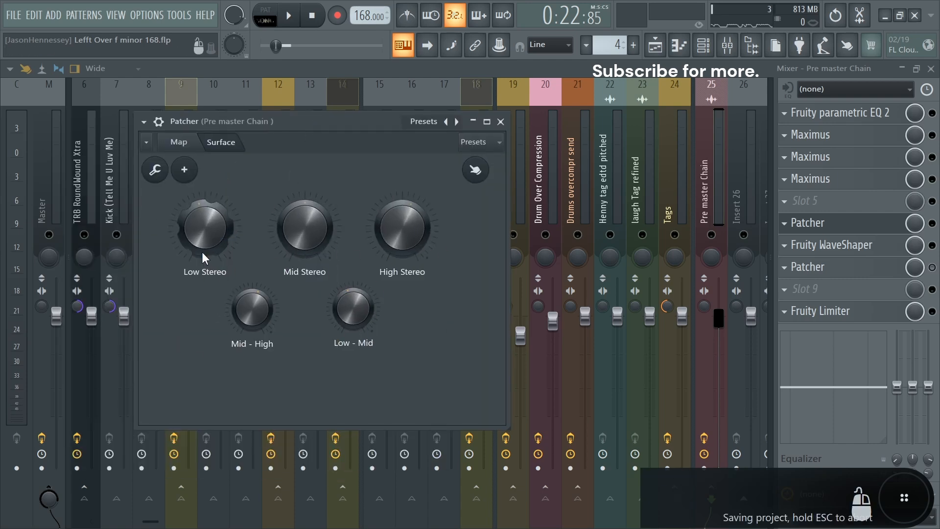
{"action": "left_click_drag", "start_coordinate": [207, 205], "coordinate": [206, 274]}
{"action": "key", "text": "ctrl+s"}
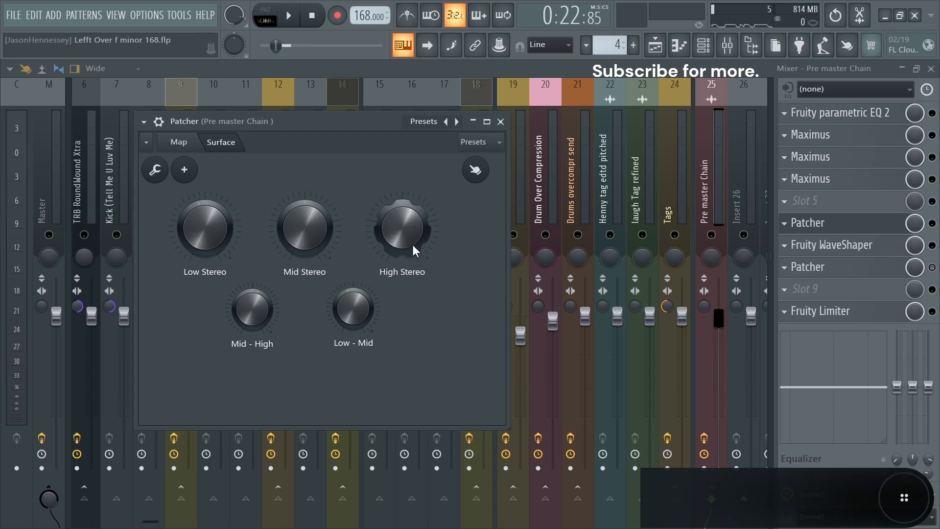
{"action": "key", "text": "ctrl+z"}
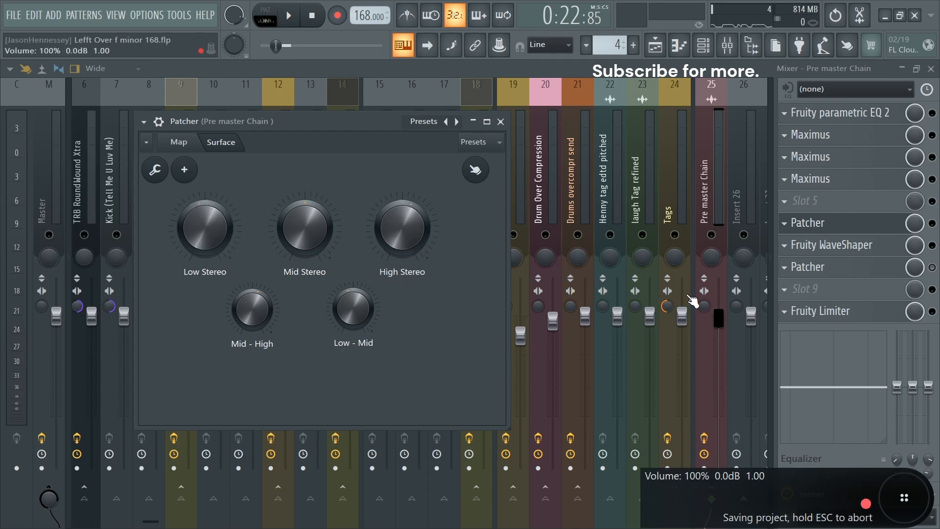
Step: Open Fruity WaveShaper on the Pre master Chain and audition its current curve during playback
{"action": "left_click", "coordinate": [827, 245]}
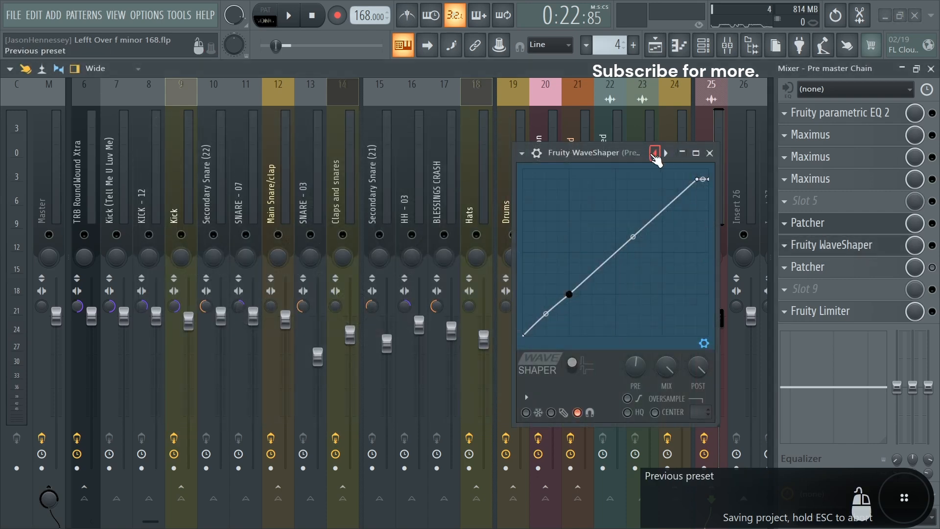
{"action": "left_click_drag", "start_coordinate": [639, 148], "coordinate": [556, 123]}
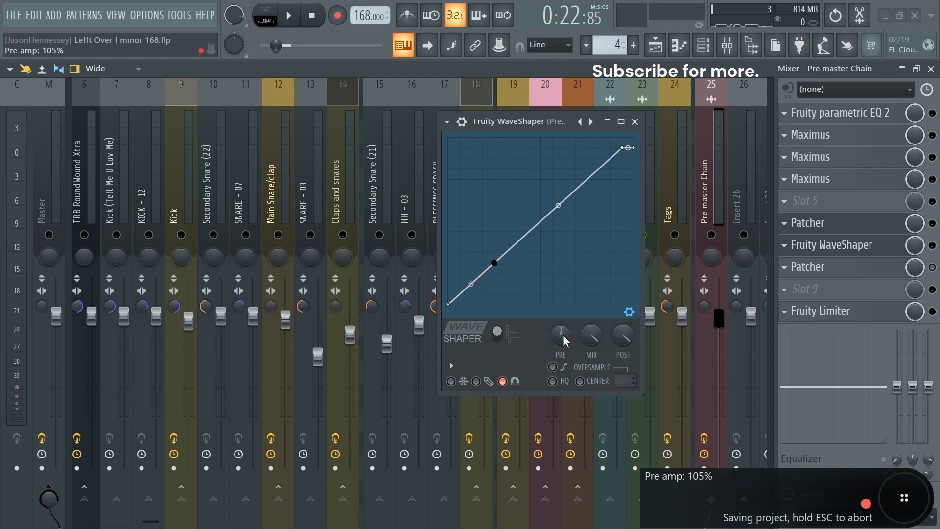
{"action": "key", "text": "space"}
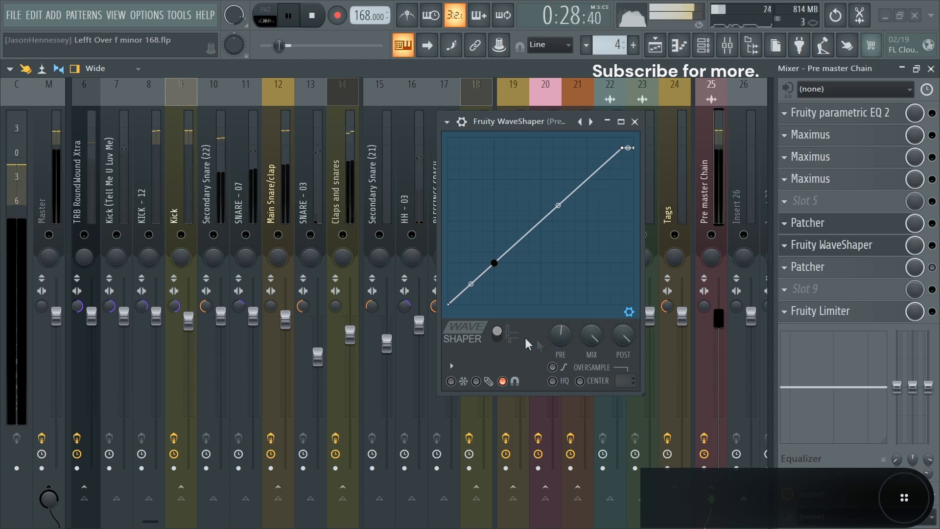
{"action": "key", "text": "space"}
Step: Audition a strong upward bend in the WaveShaper curve's lowest segment, reset that segment, and add a slightly raised point at mid-curve
{"action": "key", "text": "ctrl+s"}
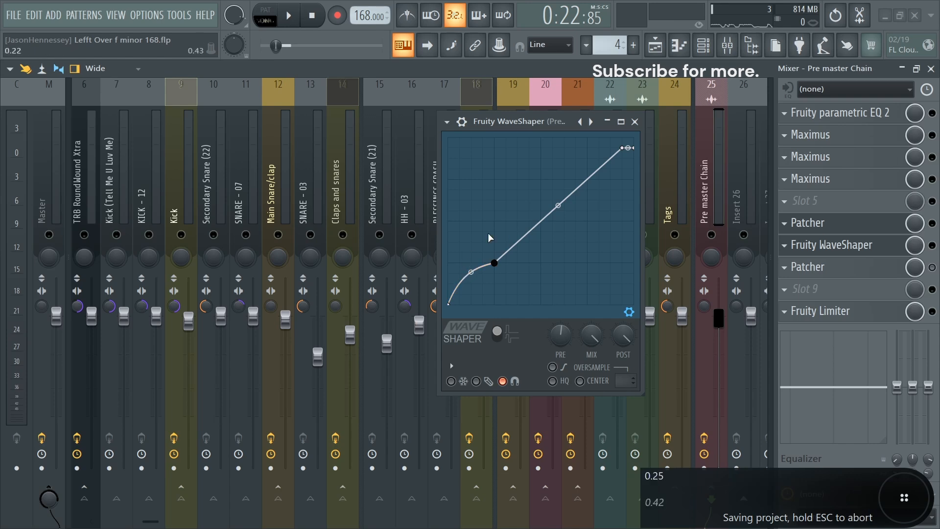
{"action": "key", "text": "space"}
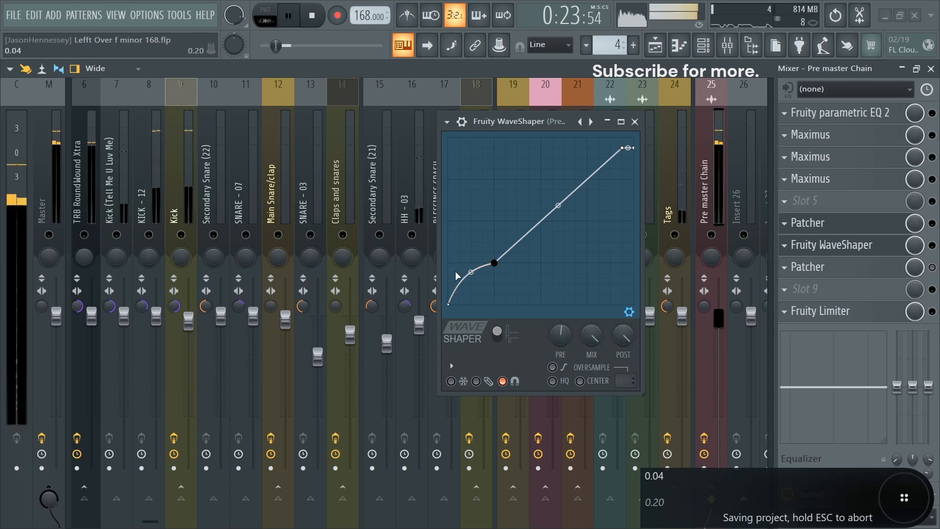
{"action": "mouse_move", "coordinate": [471, 271]}
{"action": "left_mouse_down"}
{"action": "mouse_move", "coordinate": [470, 262]}
{"action": "mouse_move", "coordinate": [476, 274]}
{"action": "left_mouse_up"}
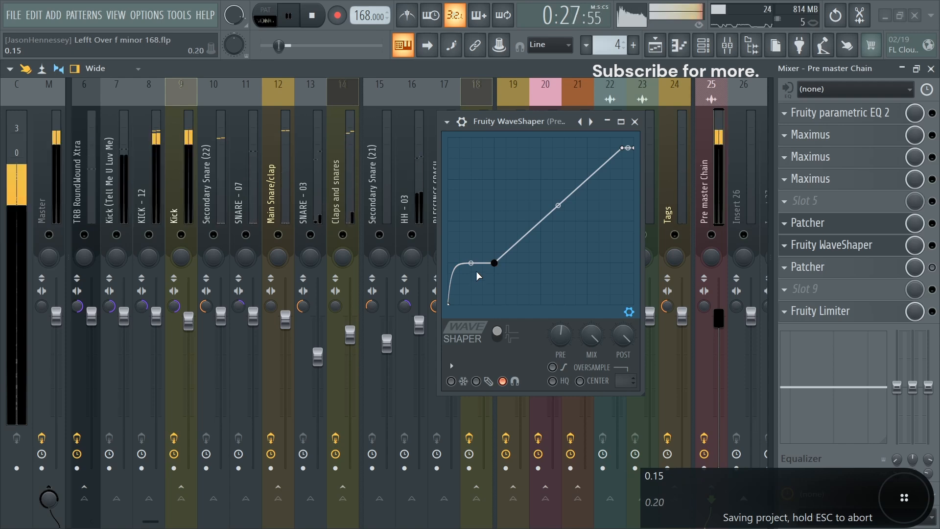
{"action": "key", "text": "space"}
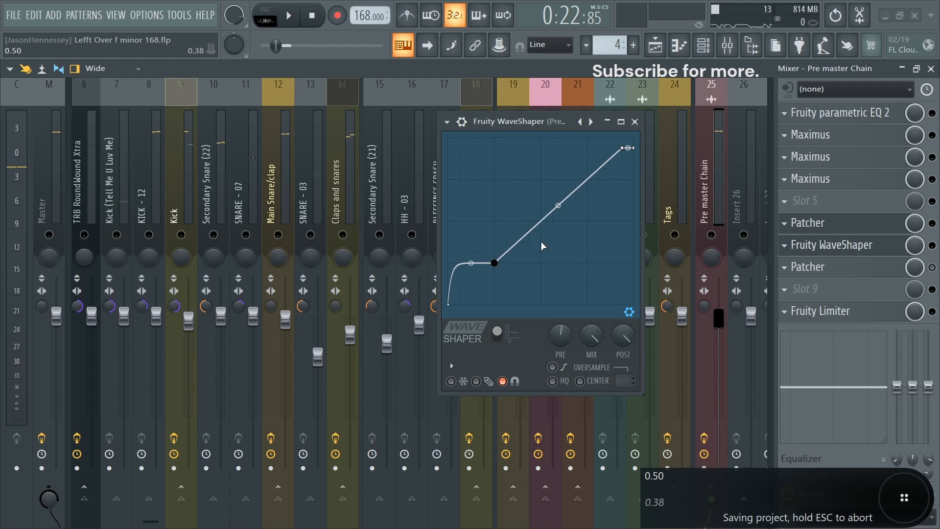
{"action": "right_click", "coordinate": [471, 264]}
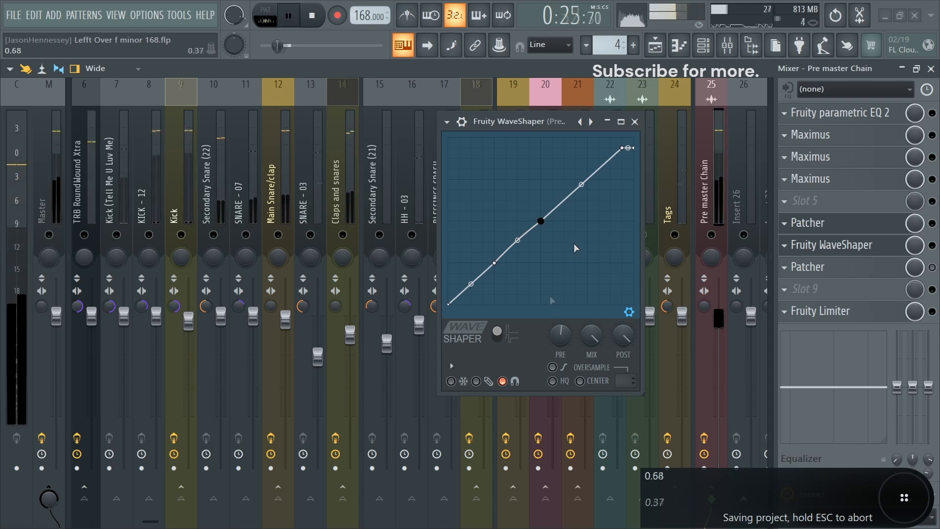
{"action": "key", "text": "space"}
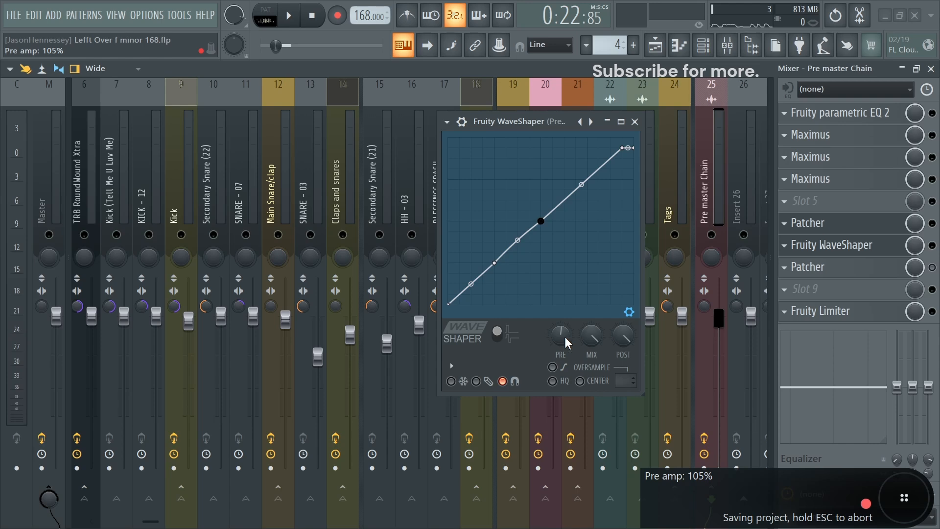
Step: Open the second Patcher and examine its SIDE EQ, Fruity Limiter and MID EQ, checking the limiter during playback
{"action": "left_click", "coordinate": [808, 268]}
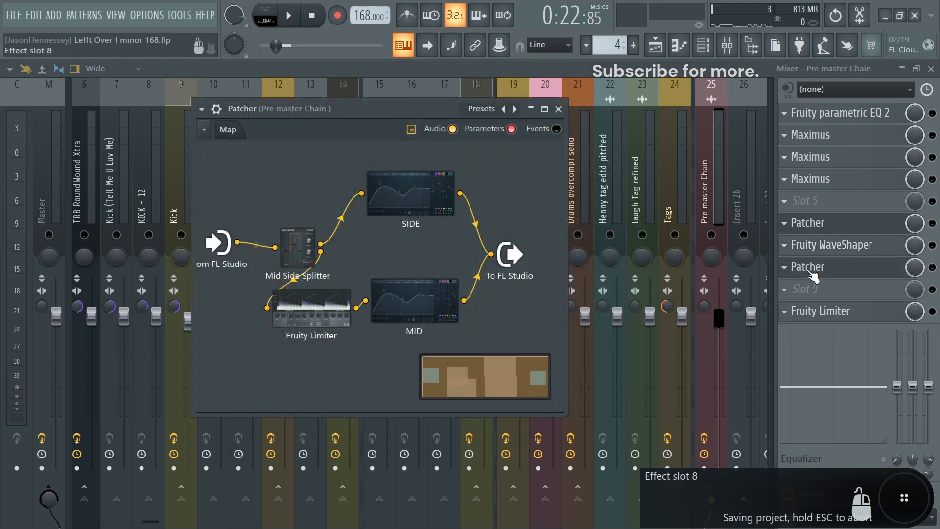
{"action": "left_click", "coordinate": [404, 206]}
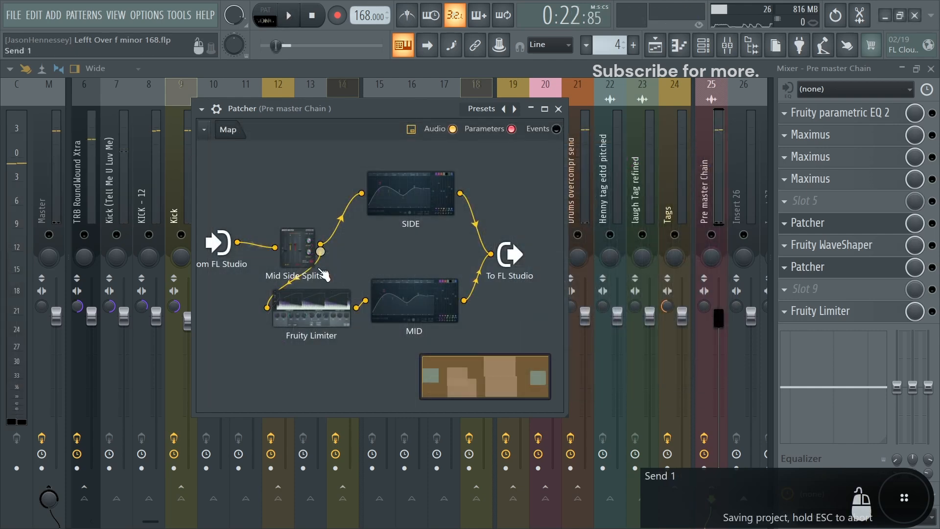
{"action": "left_click", "coordinate": [324, 315]}
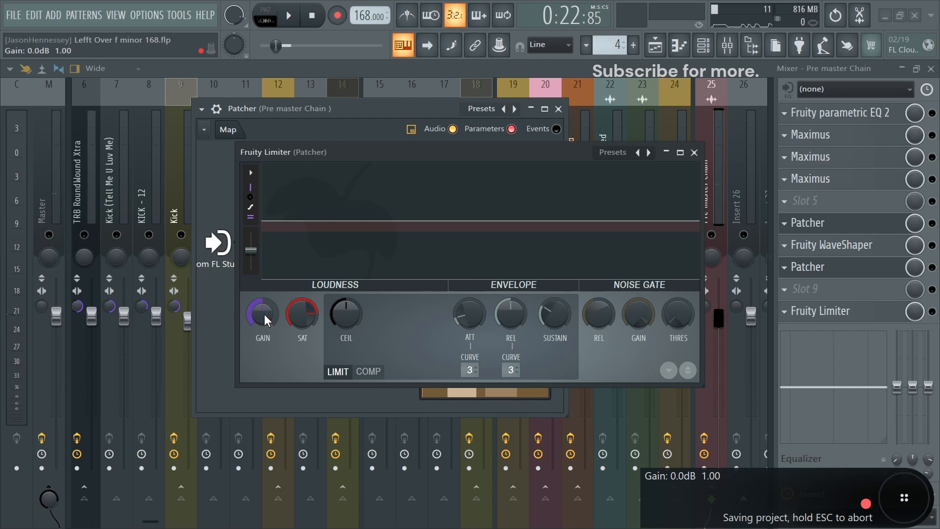
{"action": "key", "text": "space"}
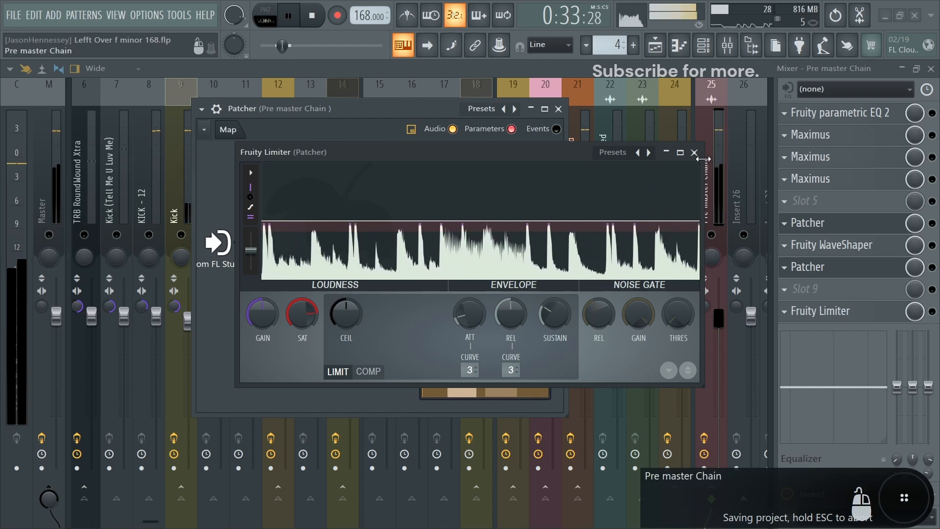
{"action": "left_click", "coordinate": [693, 152]}
{"action": "left_click", "coordinate": [435, 290]}
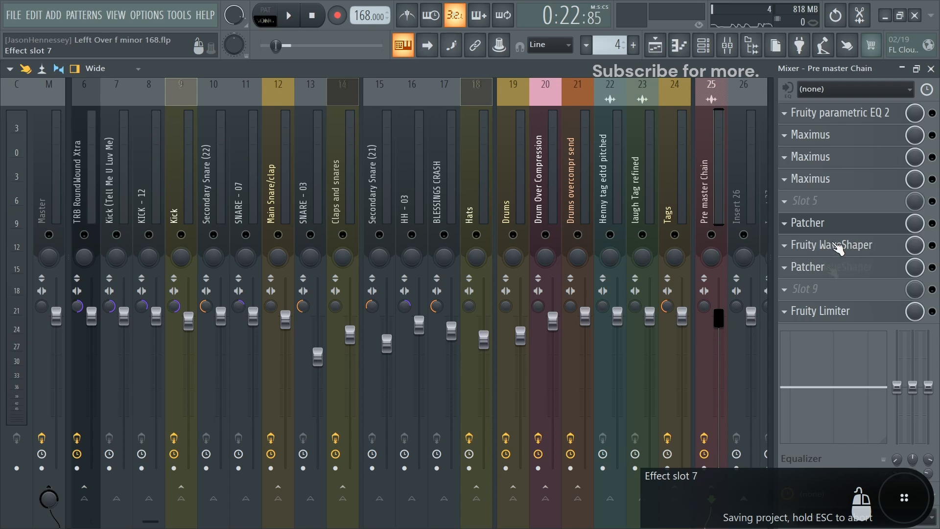
Step: Move Fruity WaveShaper below the second Patcher and slightly raise the gain of the Pre master Chain's Fruity Limiter
{"action": "left_click_drag", "start_coordinate": [838, 248], "coordinate": [827, 270]}
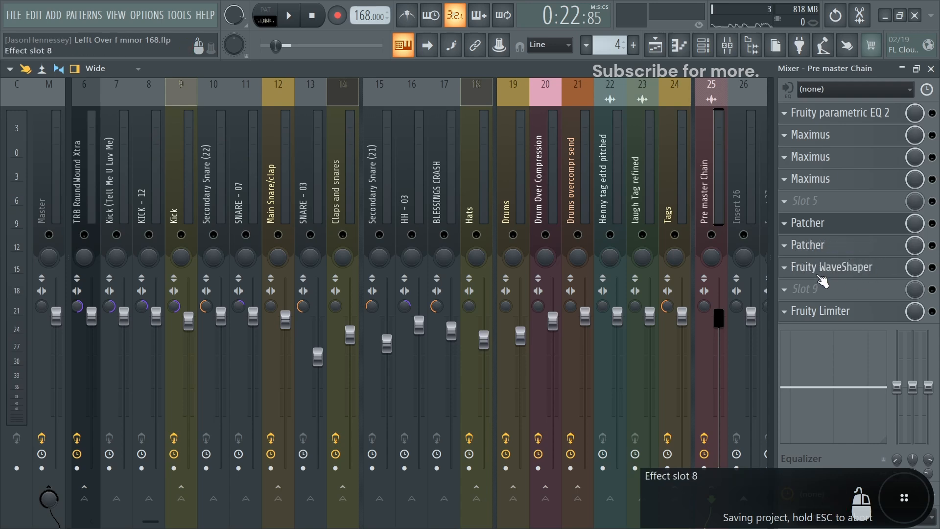
{"action": "left_click", "coordinate": [822, 311]}
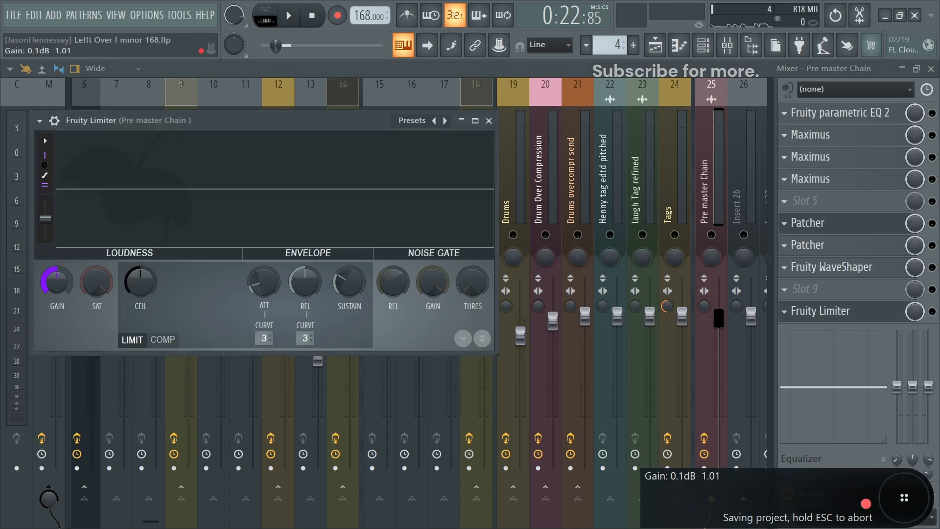
{"action": "left_click_drag", "start_coordinate": [57, 282], "coordinate": [56, 279]}
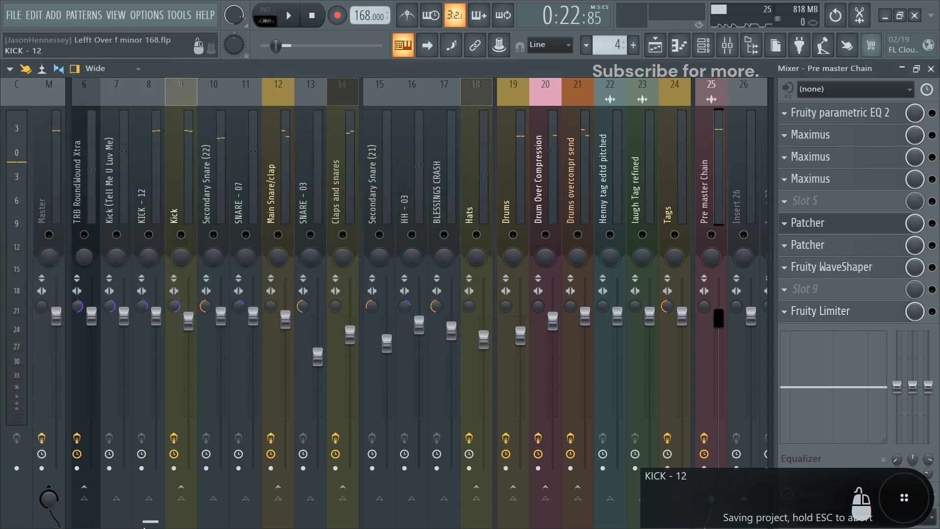
Step: Load the saved Master Chain effects onto the Master track and check its Fruity parametric EQ 2
{"action": "scroll", "coordinate": [534, 329], "scroll_direction": "right", "scroll_amount": 2}
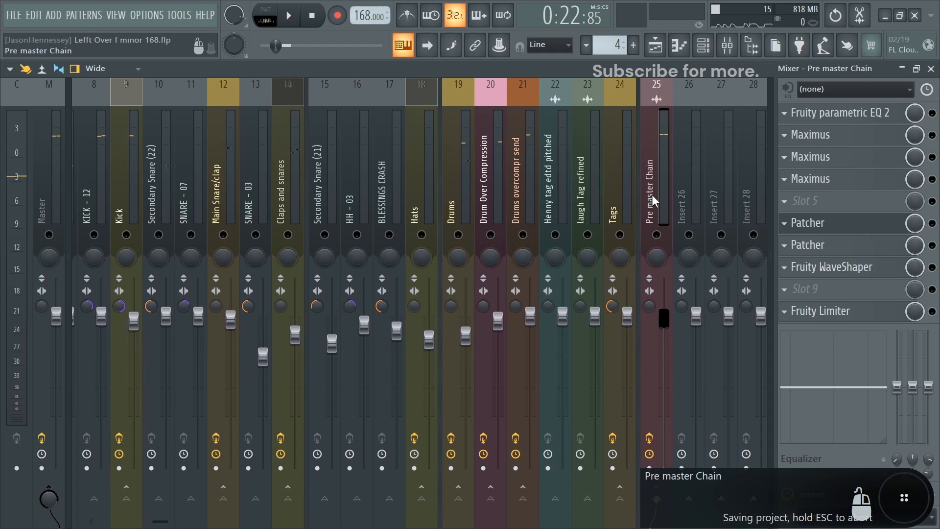
{"action": "right_click", "coordinate": [44, 176]}
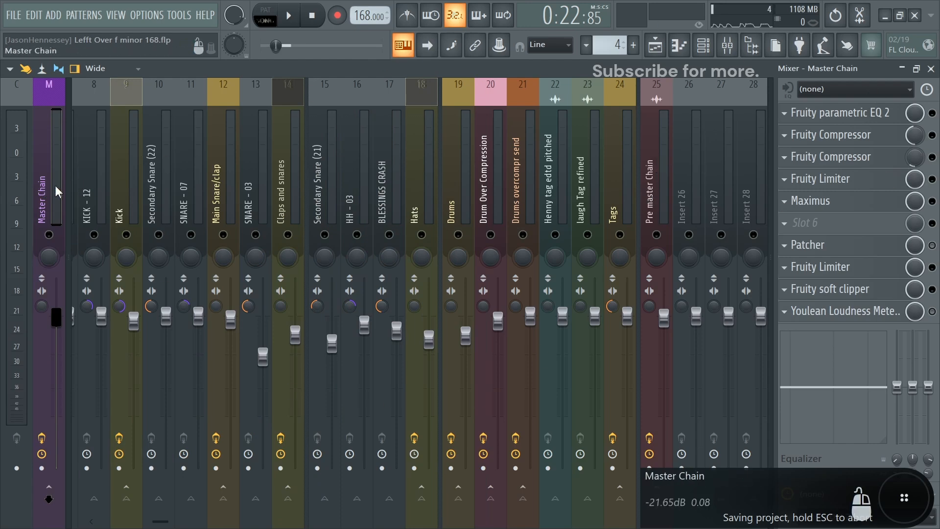
{"action": "left_click", "coordinate": [826, 115]}
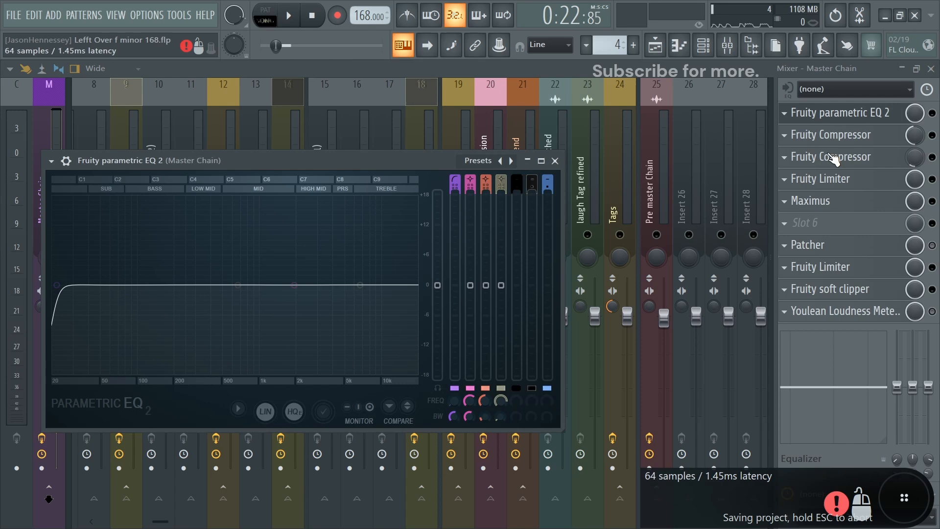
{"action": "left_click", "coordinate": [555, 161]}
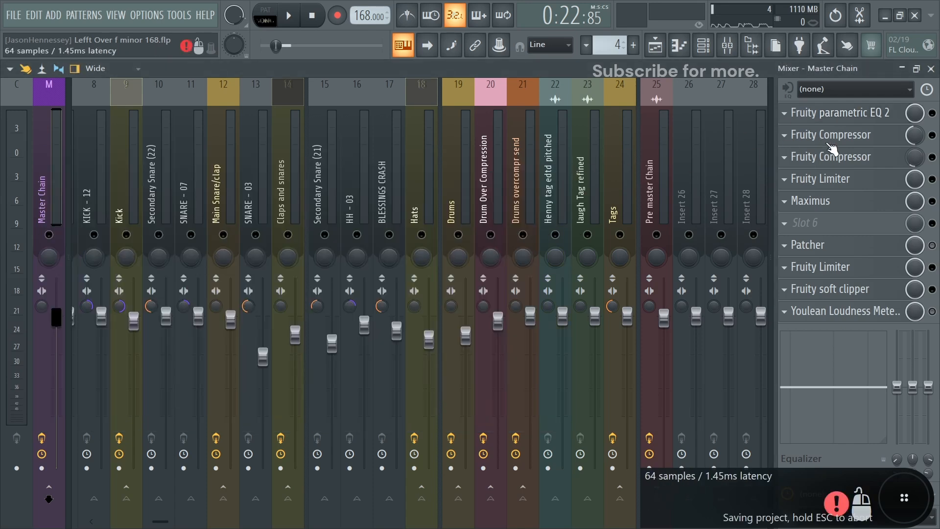
Step: Open the Master Chain's first Fruity Limiter and second Fruity Compressor, arranging their windows side by side to review the settings
{"action": "left_click", "coordinate": [845, 177]}
{"action": "left_click_drag", "start_coordinate": [400, 180], "coordinate": [401, 124]}
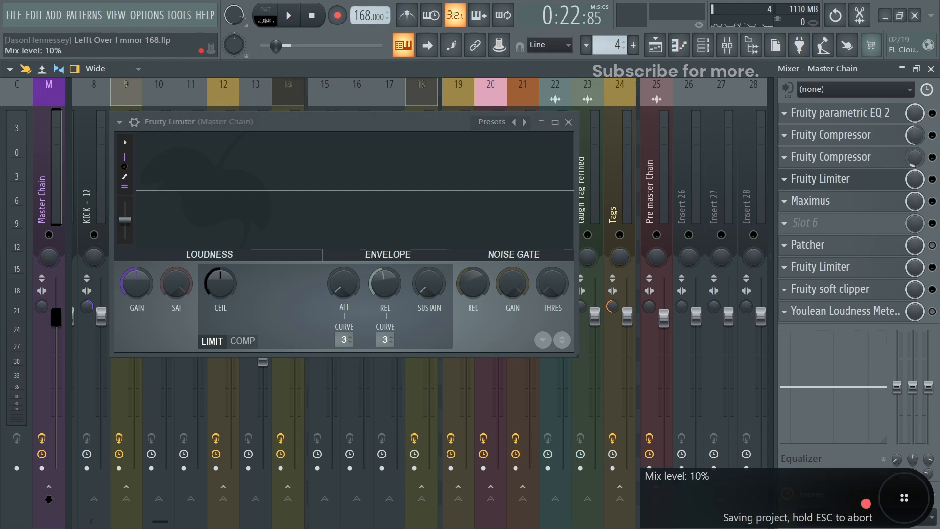
{"action": "left_click", "coordinate": [876, 157]}
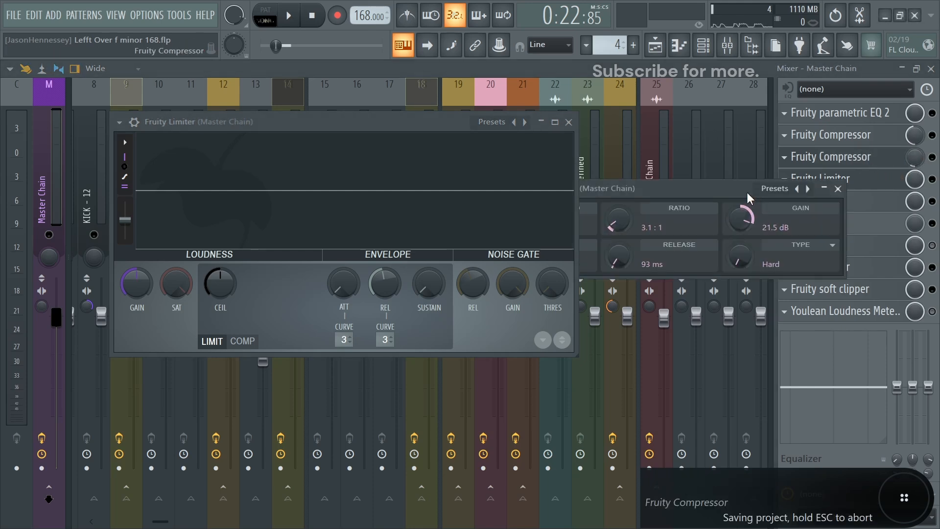
{"action": "left_click_drag", "start_coordinate": [736, 184], "coordinate": [788, 183]}
{"action": "left_click_drag", "start_coordinate": [463, 125], "coordinate": [323, 120]}
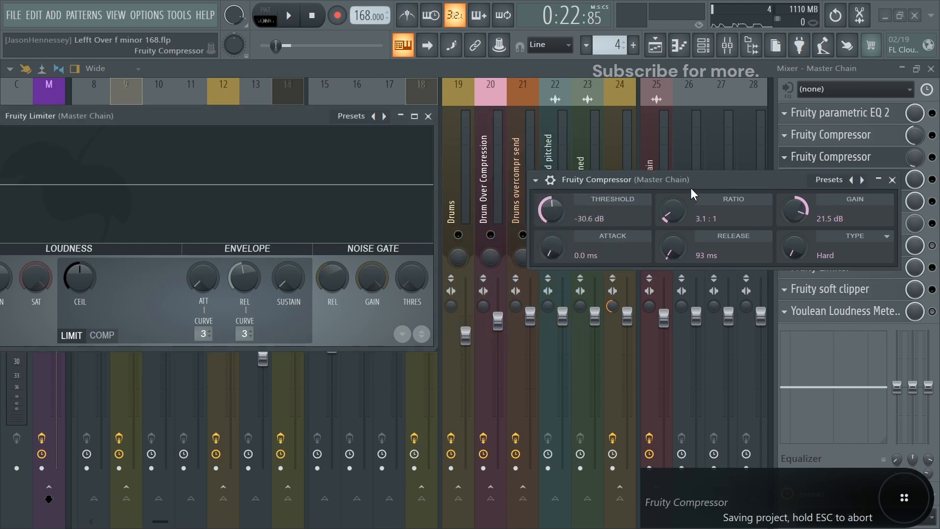
{"action": "left_click_drag", "start_coordinate": [690, 187], "coordinate": [675, 183]}
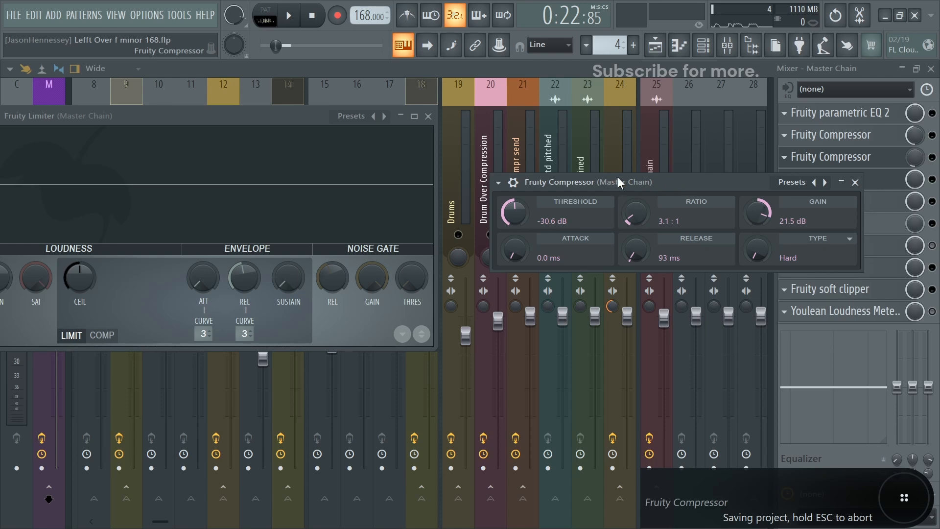
Step: Audition the second Fruity Compressor at 100% mix level while watching the Fruity Limiter, and turn its mix level back down
{"action": "left_click_drag", "start_coordinate": [912, 163], "coordinate": [912, 113]}
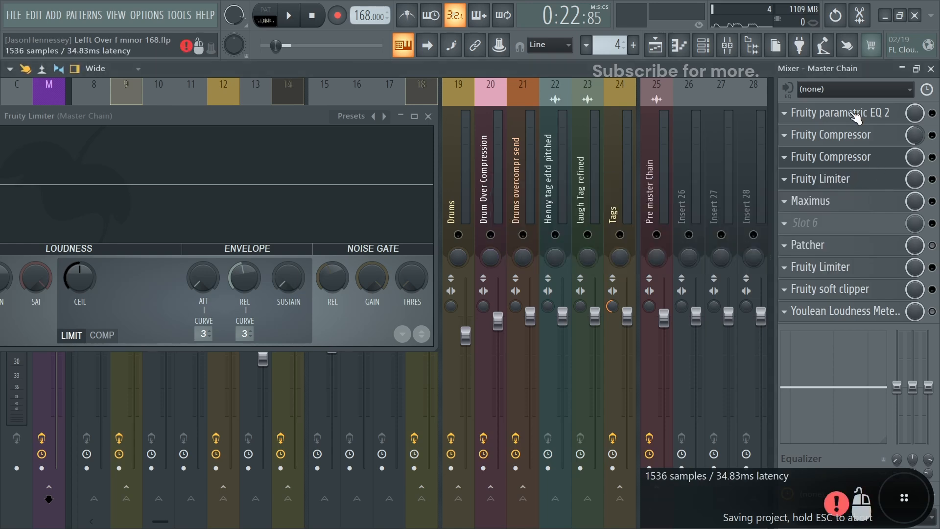
{"action": "left_click_drag", "start_coordinate": [293, 116], "coordinate": [464, 112]}
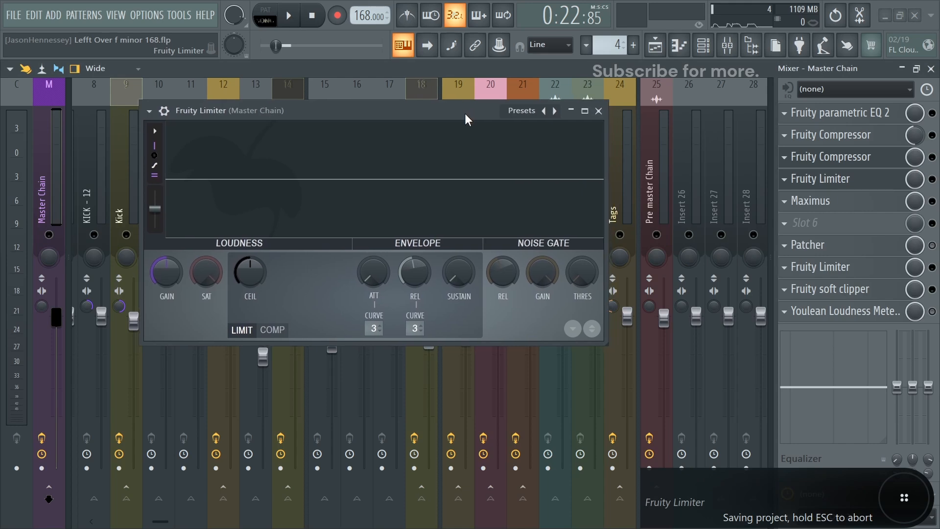
{"action": "key", "text": "space"}
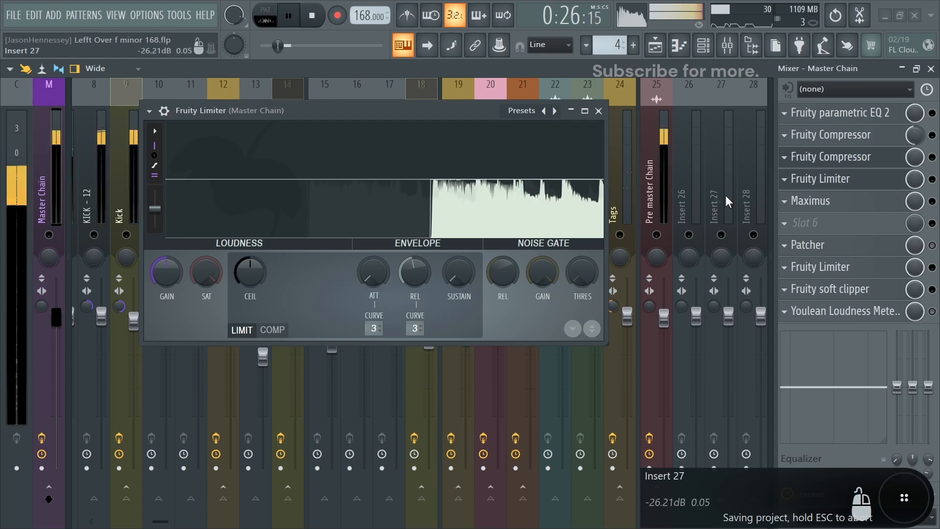
{"action": "key", "text": "space"}
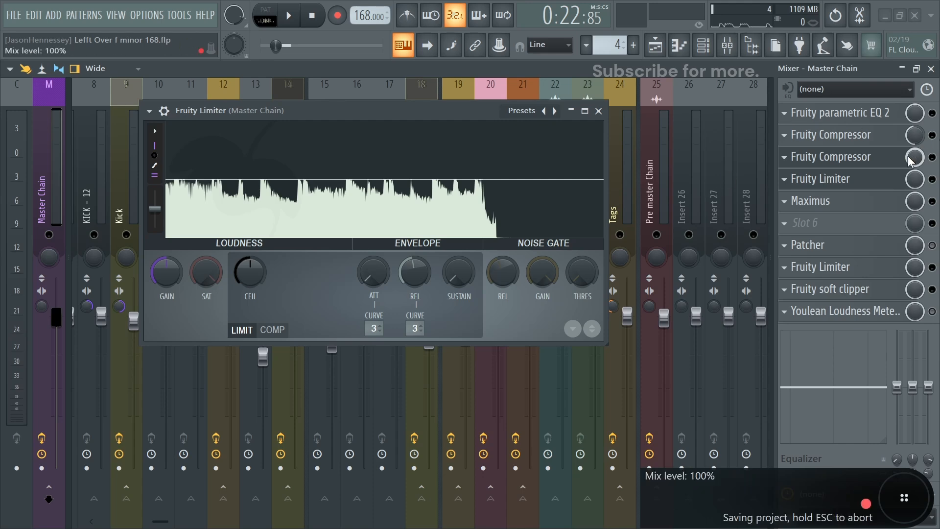
{"action": "left_click_drag", "start_coordinate": [913, 161], "coordinate": [913, 222]}
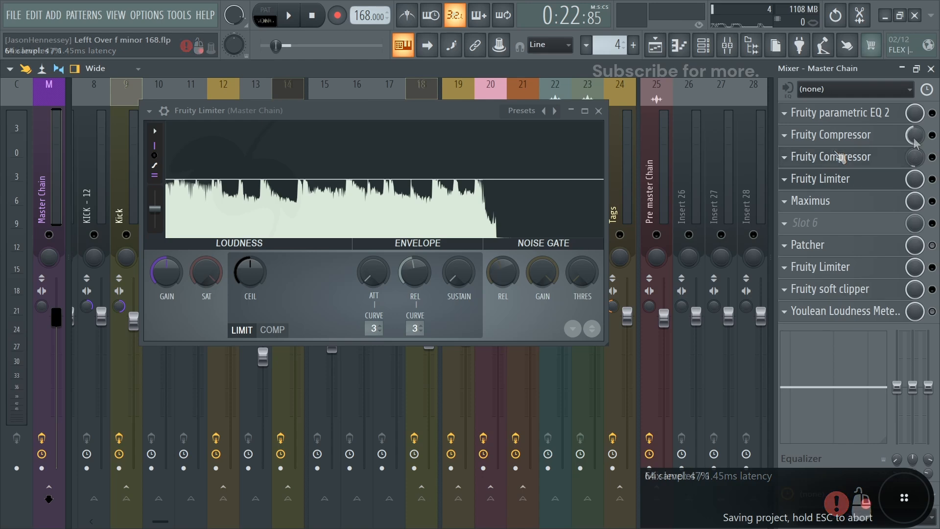
Step: Open the Master Chain's second Fruity Compressor and arrange its window beside the Fruity Limiter to review the settings
{"action": "left_click", "coordinate": [840, 156]}
{"action": "left_click_drag", "start_coordinate": [786, 359], "coordinate": [815, 258]}
{"action": "left_click_drag", "start_coordinate": [481, 113], "coordinate": [370, 101]}
{"action": "left_click_drag", "start_coordinate": [608, 292], "coordinate": [606, 317]}
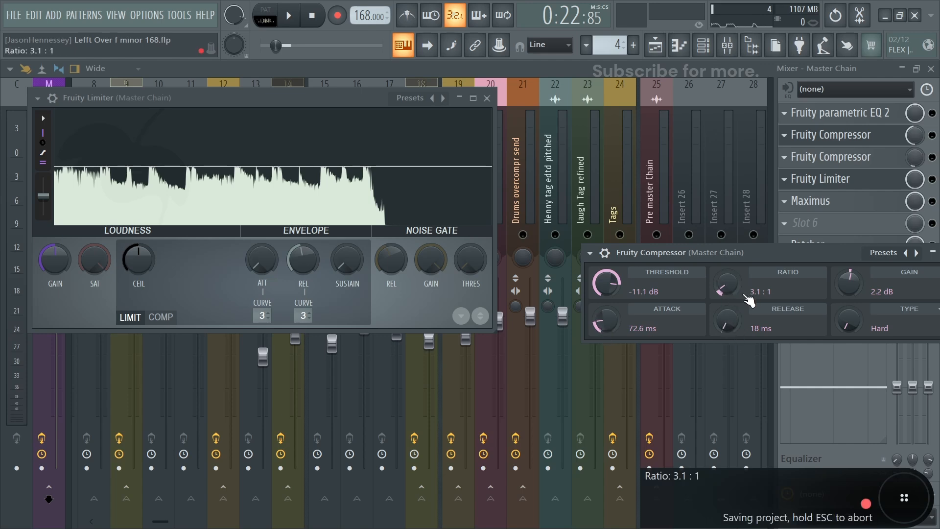
{"action": "left_click_drag", "start_coordinate": [774, 254], "coordinate": [705, 215]}
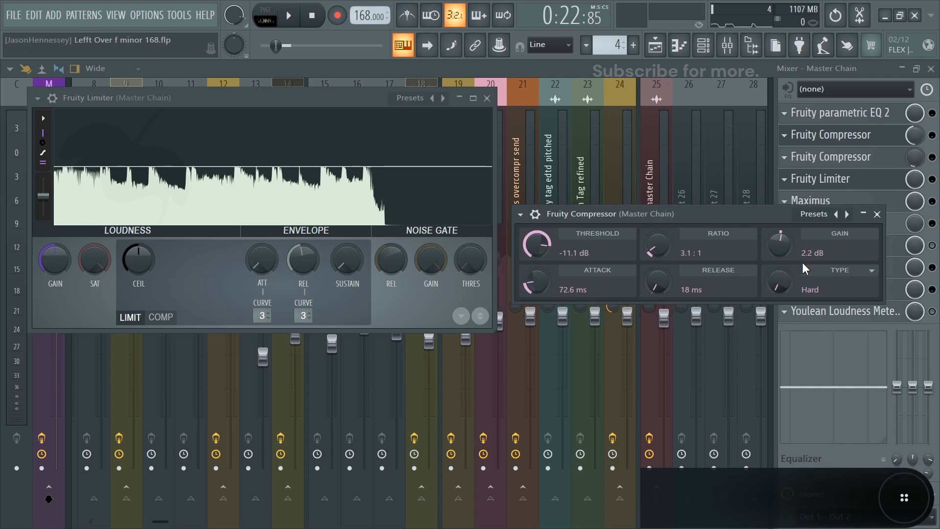
Step: Audition the beat while varying the Master Chain's first Fruity Compressor mix level, settling it at 77%
{"action": "key", "text": "space"}
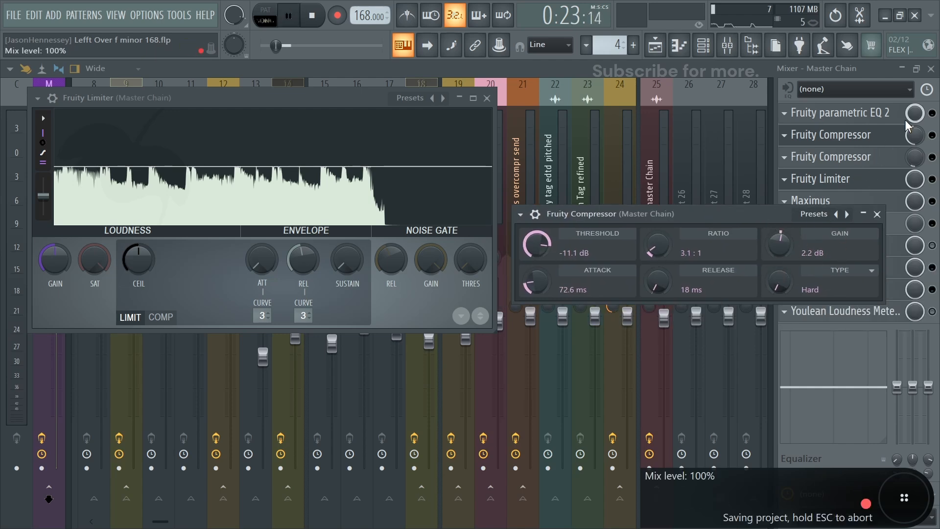
{"action": "left_click_drag", "start_coordinate": [911, 140], "coordinate": [917, 115]}
{"action": "key", "text": "space"}
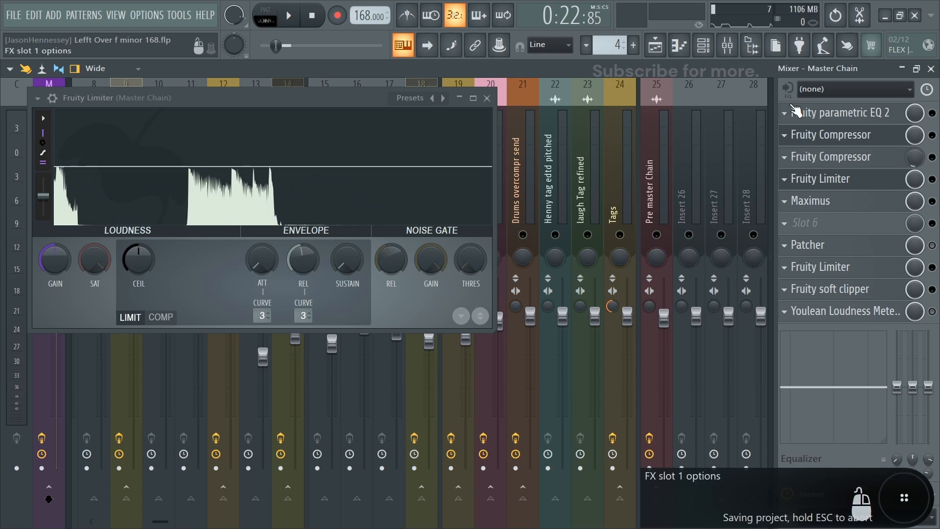
{"action": "key", "text": "space"}
{"action": "left_click_drag", "start_coordinate": [913, 161], "coordinate": [913, 163]}
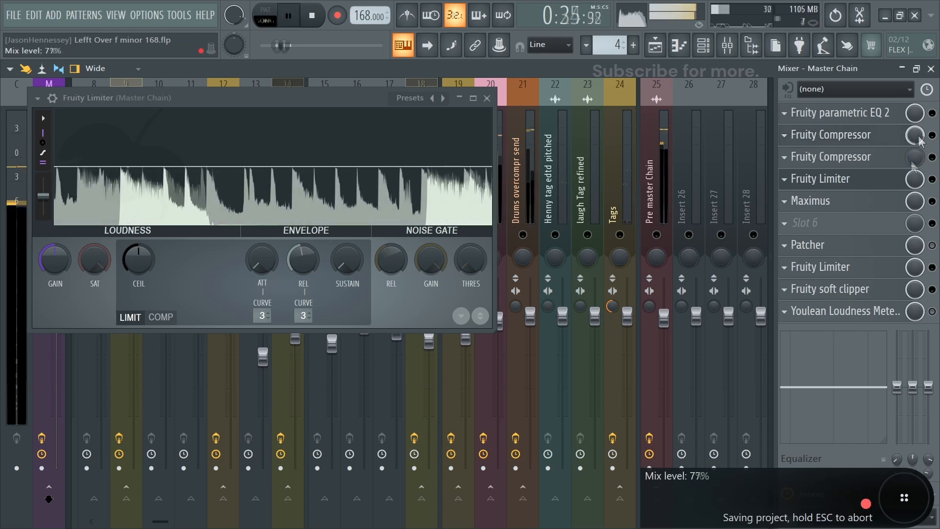
{"action": "key", "text": "space"}
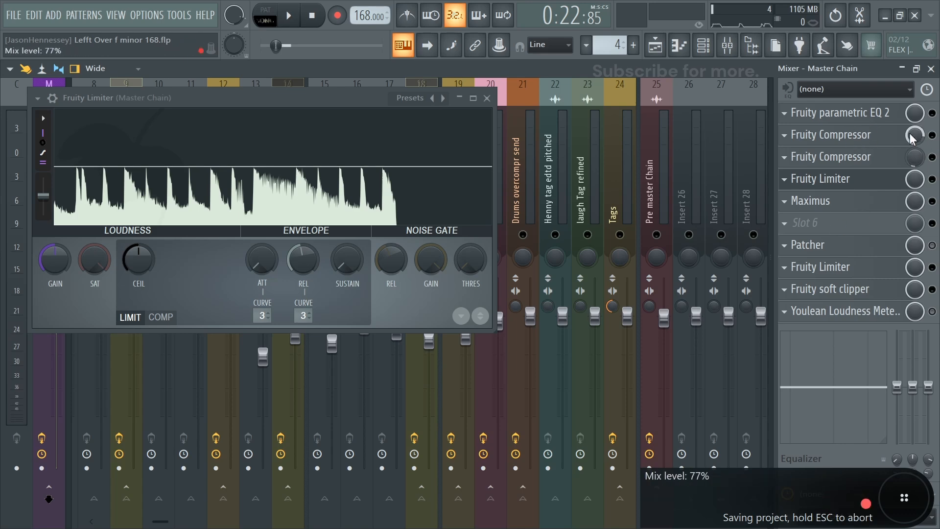
Step: Switch from the Fruity Limiter to the Master Chain's Maximus and audition its soloed Mid band with the frequency bands displayed
{"action": "left_click", "coordinate": [487, 98]}
{"action": "left_click", "coordinate": [876, 206]}
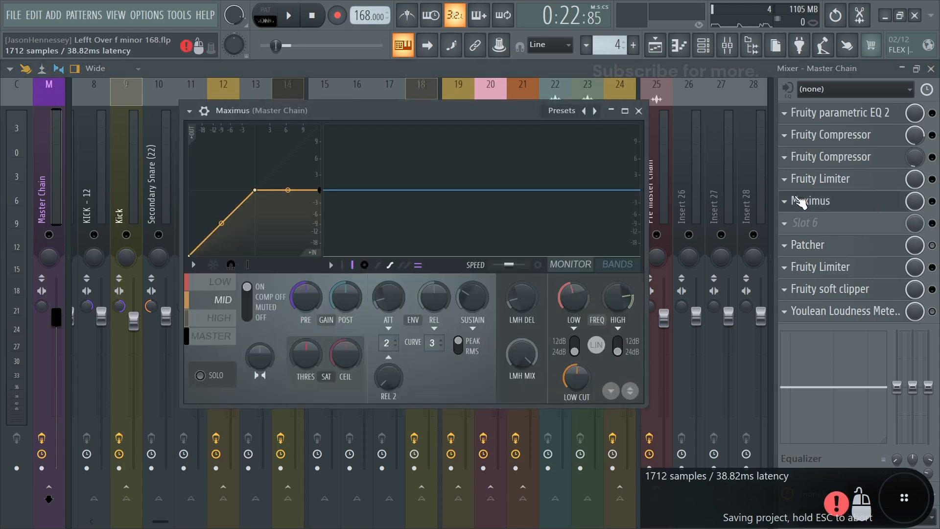
{"action": "left_click_drag", "start_coordinate": [494, 112], "coordinate": [437, 99]}
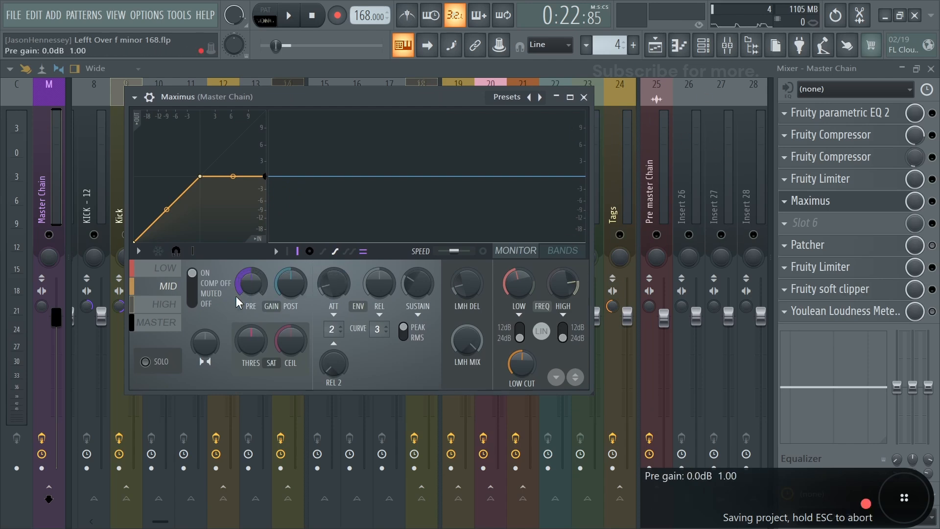
{"action": "left_click", "coordinate": [161, 363]}
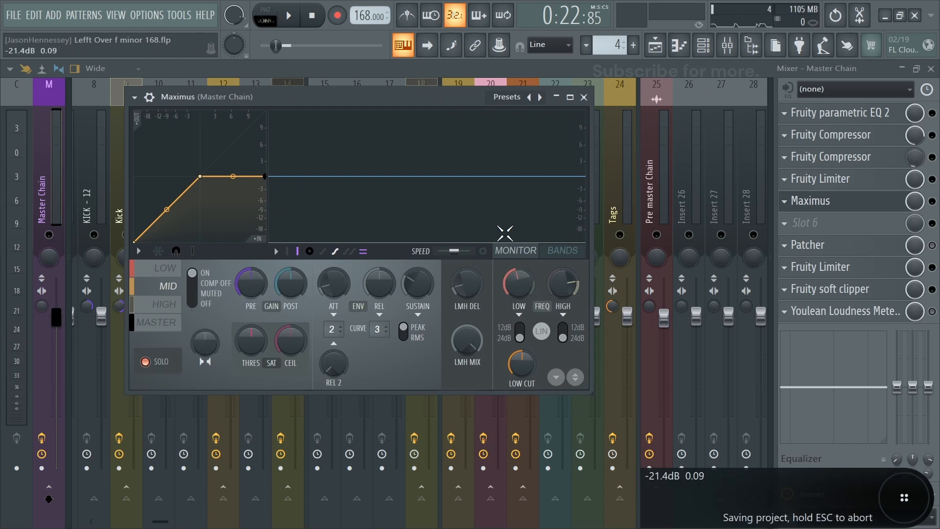
{"action": "left_click", "coordinate": [560, 252]}
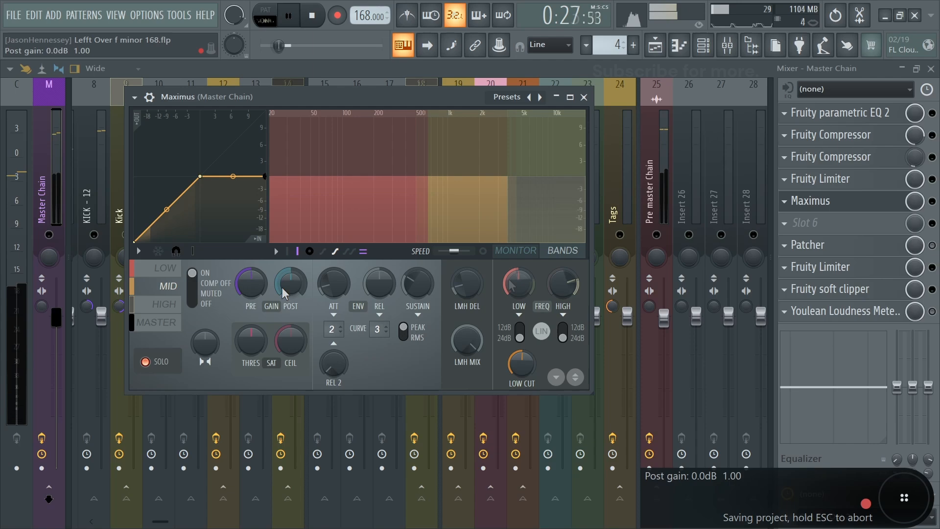
{"action": "key", "text": "space"}
Step: In Maximus's monitor view, lower the Mid band's post gain to -0.4 dB and add a point at -3.0 dB to its curve
{"action": "left_click", "coordinate": [165, 268]}
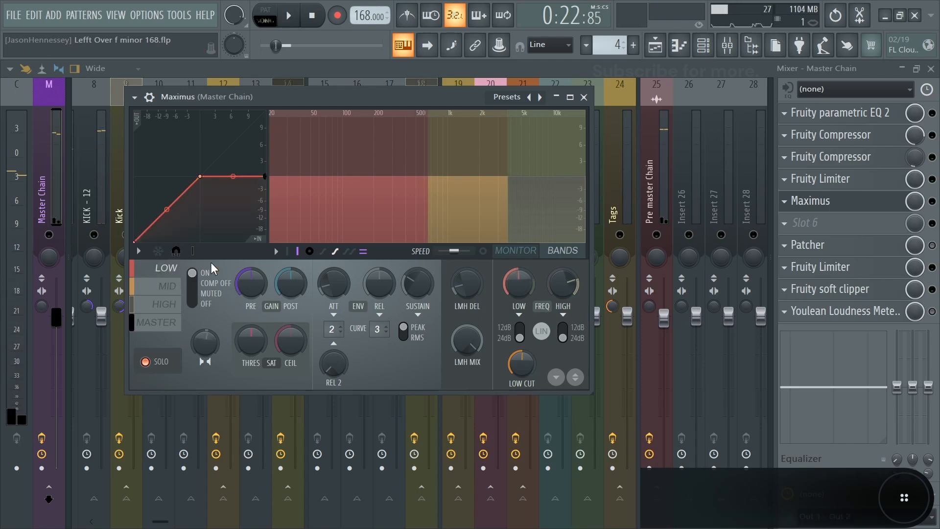
{"action": "left_click", "coordinate": [517, 252]}
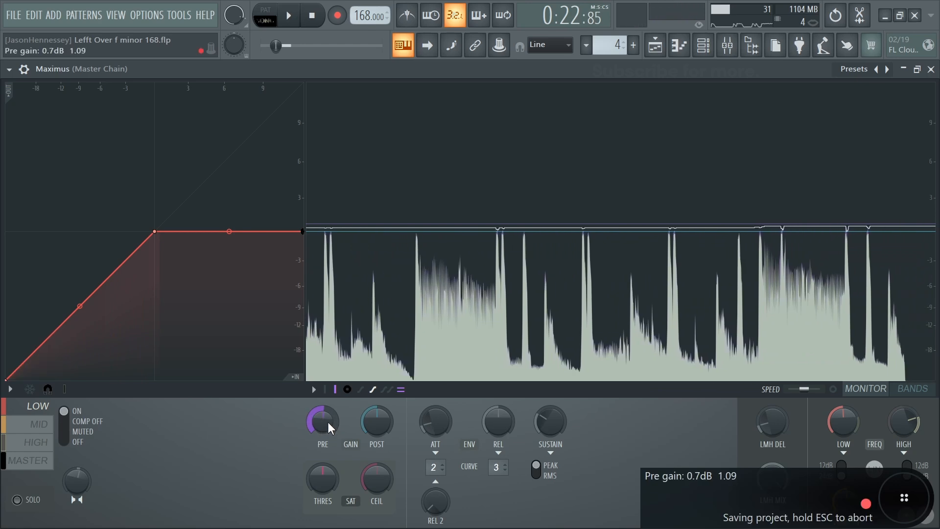
{"action": "left_click_drag", "start_coordinate": [376, 421], "coordinate": [377, 426]}
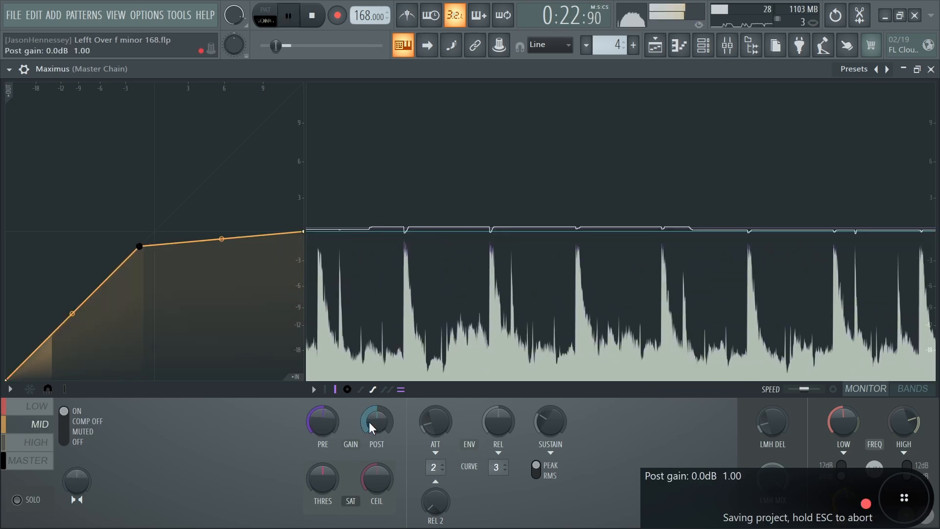
{"action": "left_click_drag", "start_coordinate": [373, 423], "coordinate": [371, 426]}
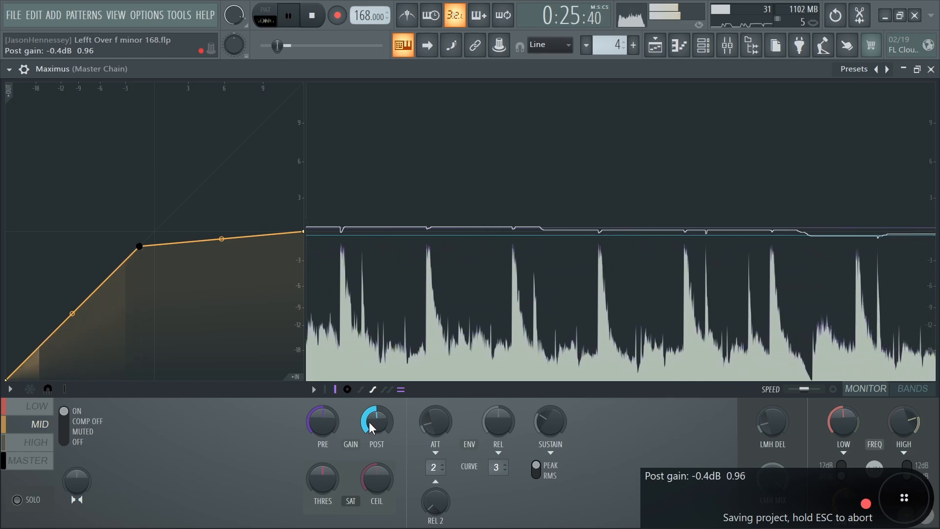
{"action": "key", "text": "space"}
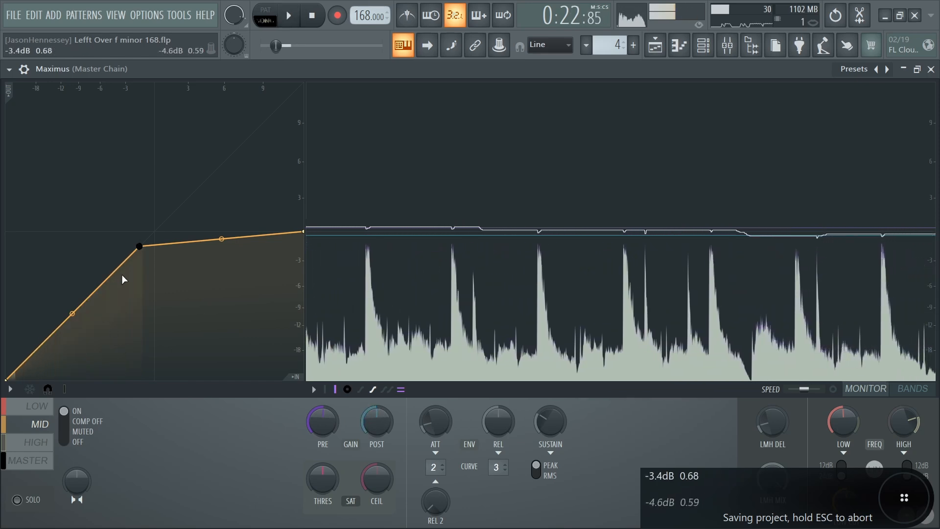
{"action": "right_click", "coordinate": [126, 261]}
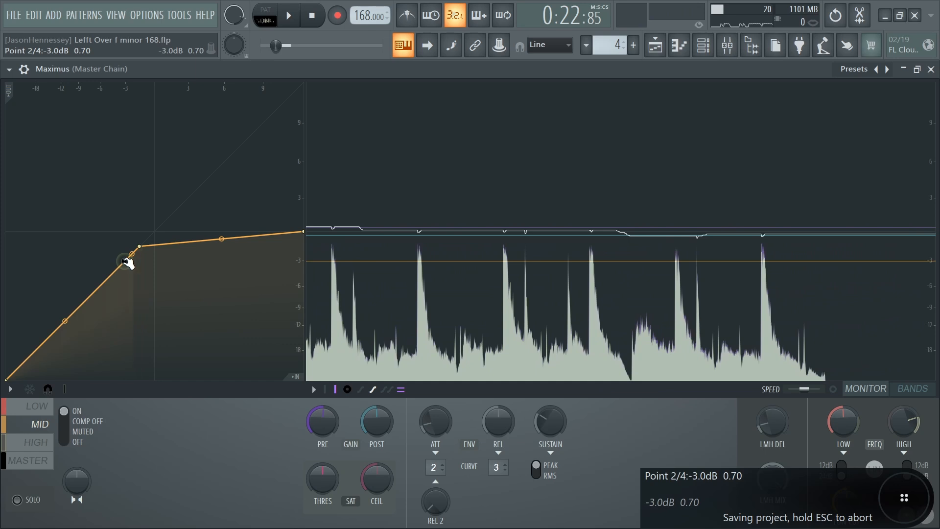
Step: Audition the beat through Maximus, slightly raise the Master band's post gain, and close the plugin
{"action": "key", "text": "space"}
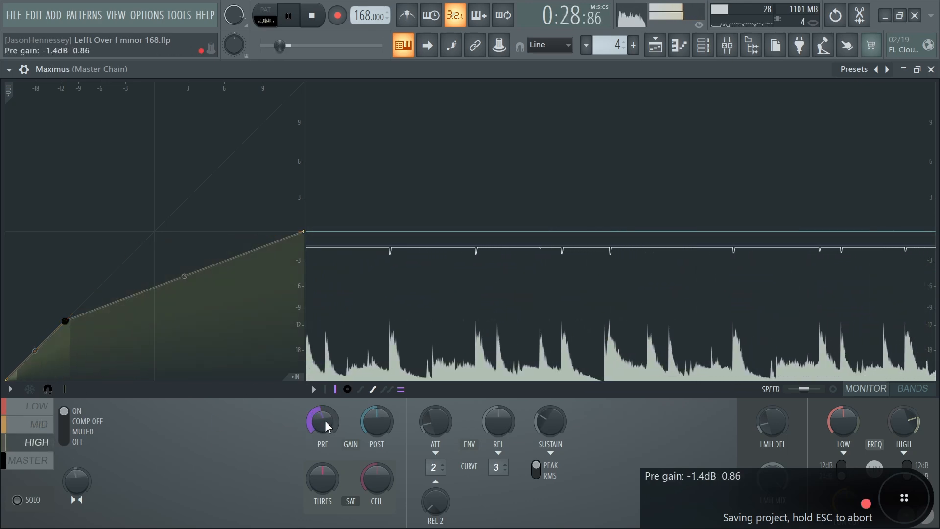
{"action": "left_click_drag", "start_coordinate": [380, 427], "coordinate": [379, 411]}
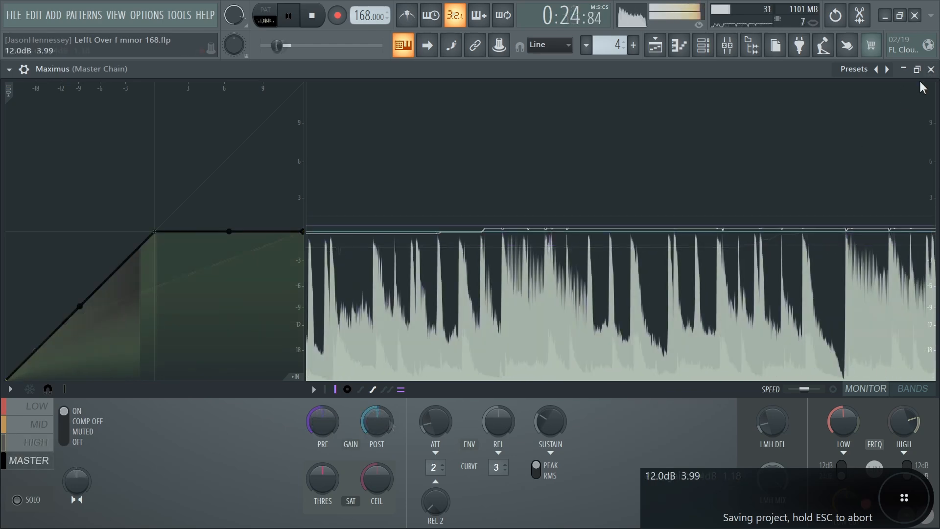
{"action": "left_click", "coordinate": [931, 69]}
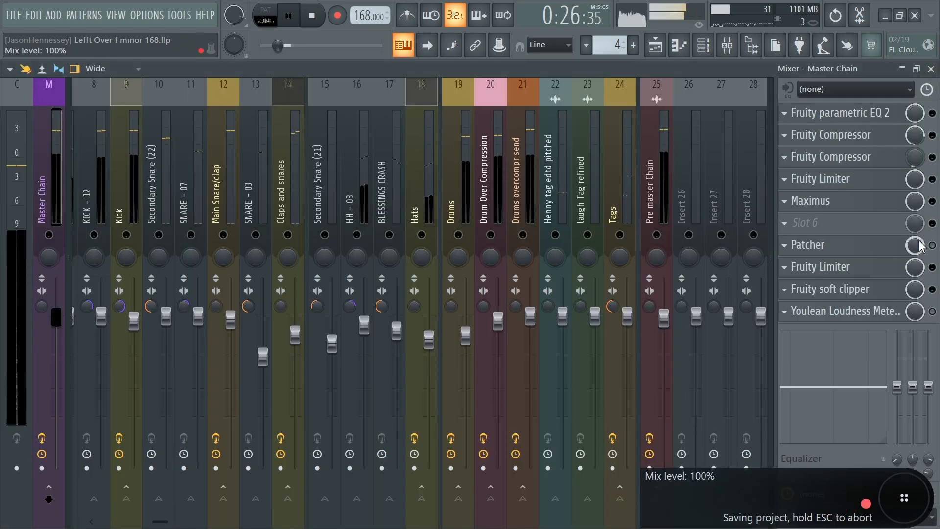
Step: Open the Master Chain's Patcher, review its Low, Mid and High Stereo controls, and close it
{"action": "left_click", "coordinate": [850, 247]}
{"action": "key", "text": "space"}
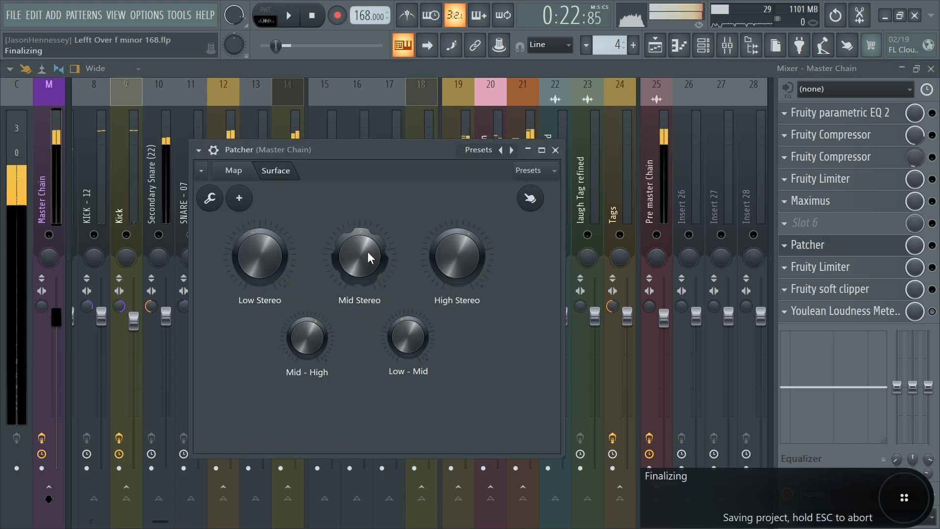
{"action": "left_click_drag", "start_coordinate": [396, 148], "coordinate": [448, 107]}
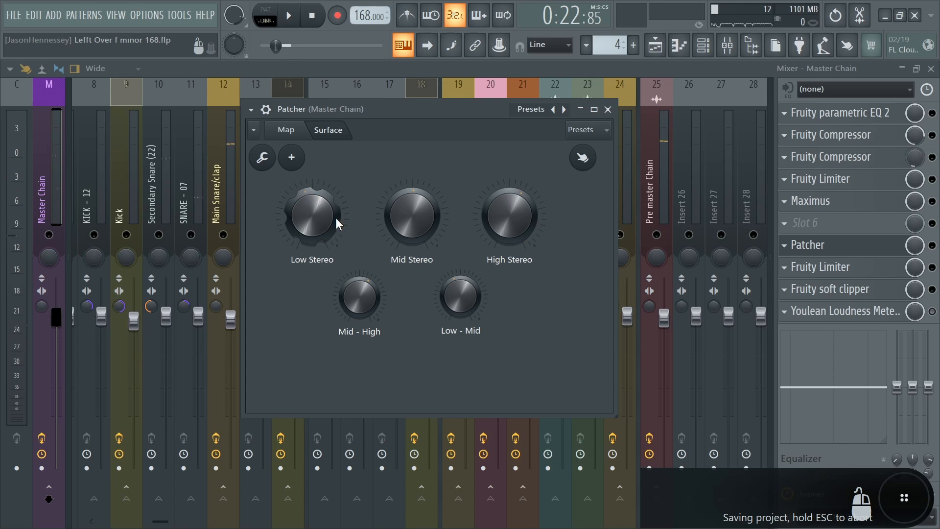
{"action": "left_click", "coordinate": [608, 109]}
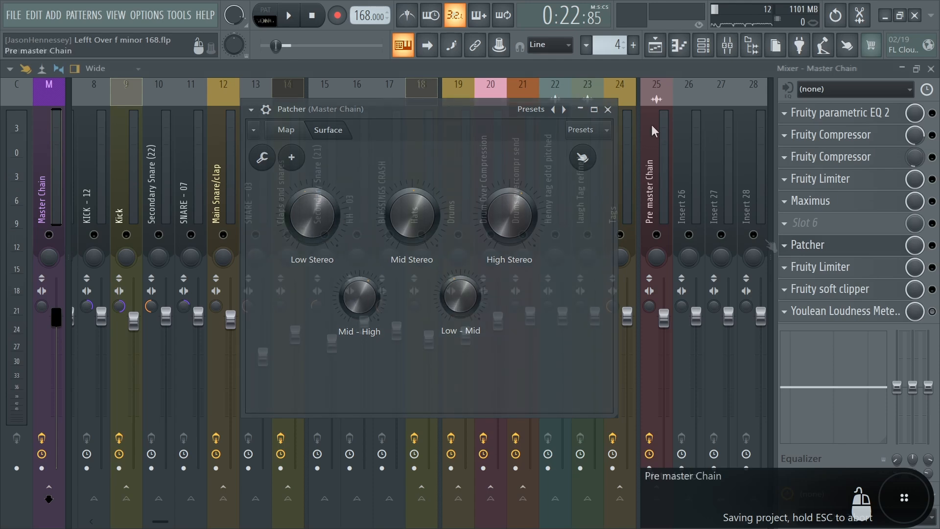
Step: Open the Master Chain's second Fruity Limiter at full size and audition the beat through it
{"action": "left_click", "coordinate": [827, 272]}
{"action": "left_click_drag", "start_coordinate": [348, 155], "coordinate": [369, 134]}
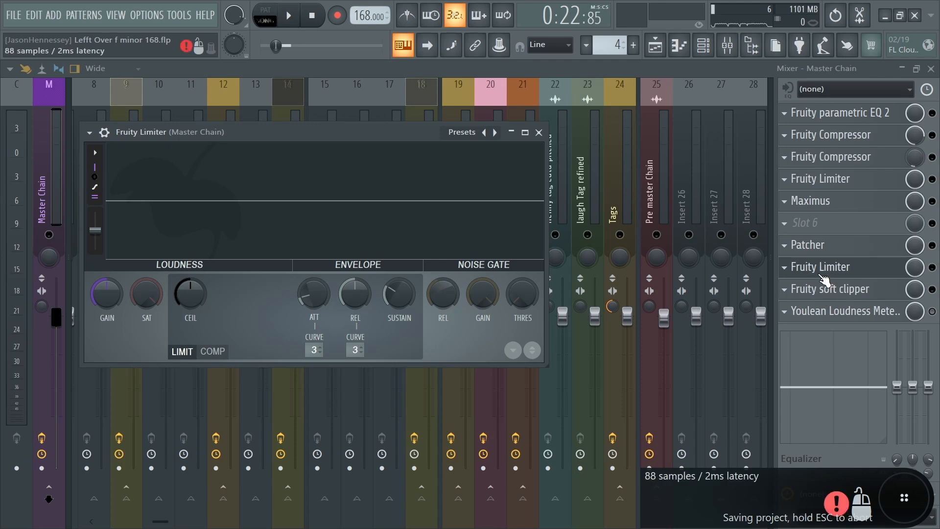
{"action": "left_click", "coordinate": [524, 132]}
{"action": "key", "text": "space"}
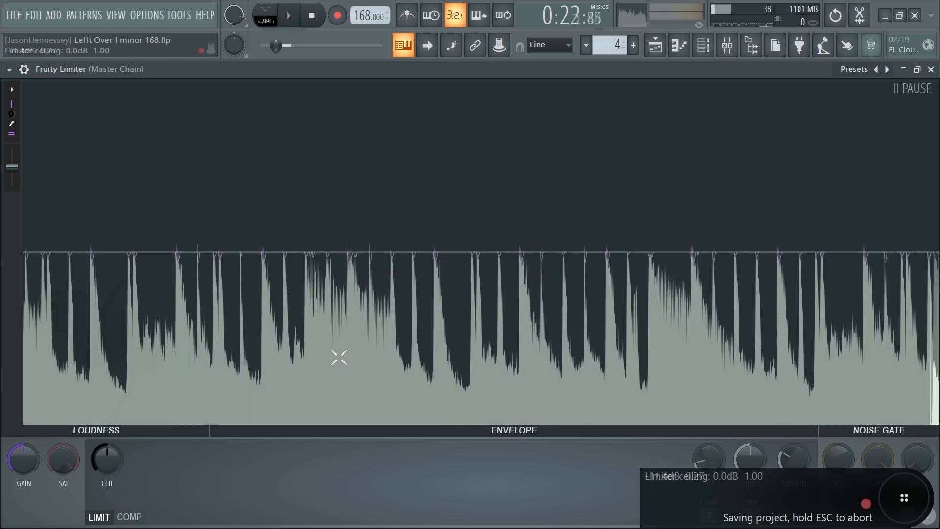
Step: Try the second Fruity Limiter's ceiling at -1.1 dB and examine the limited peaks across its loudness graph
{"action": "left_click_drag", "start_coordinate": [107, 459], "coordinate": [107, 463]}
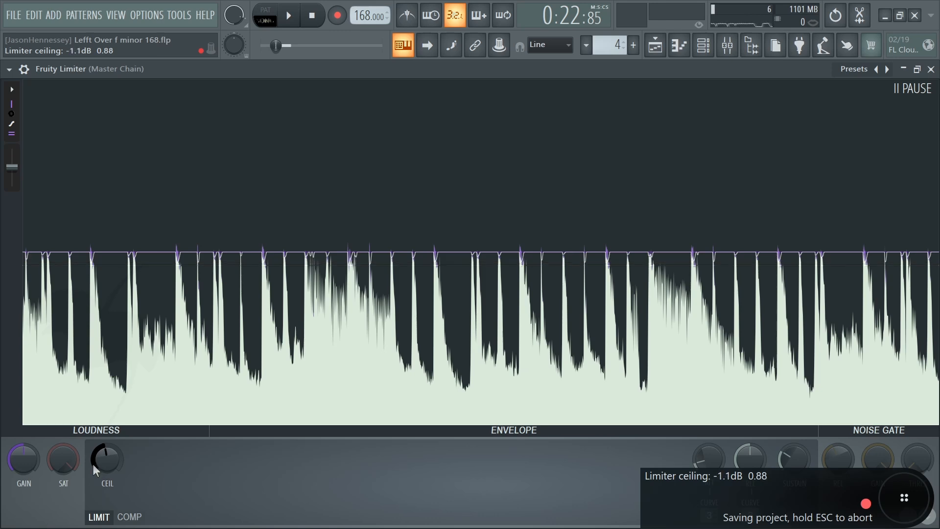
{"action": "left_click_drag", "start_coordinate": [93, 463], "coordinate": [193, 283]}
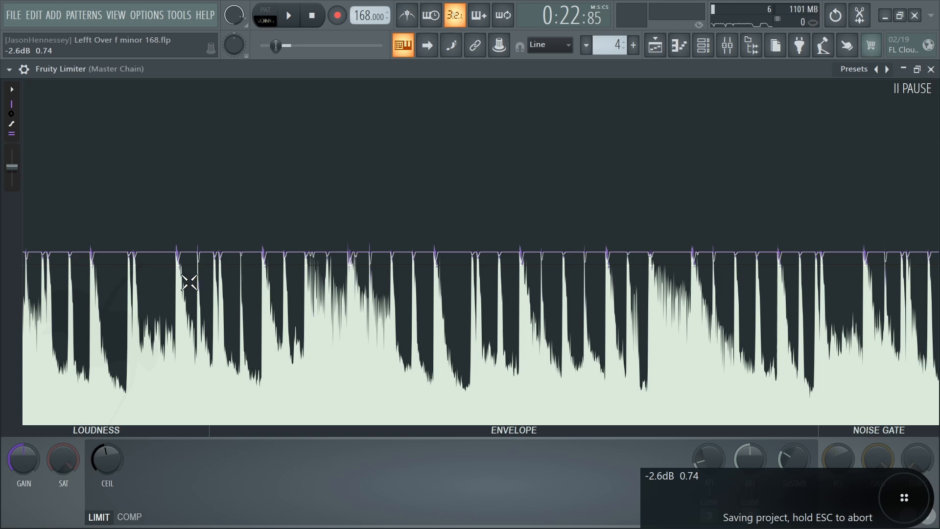
{"action": "left_click_drag", "start_coordinate": [193, 255], "coordinate": [194, 246]}
{"action": "left_click_drag", "start_coordinate": [205, 261], "coordinate": [220, 256]}
{"action": "left_click_drag", "start_coordinate": [190, 260], "coordinate": [171, 269]}
{"action": "left_click_drag", "start_coordinate": [256, 267], "coordinate": [327, 264]}
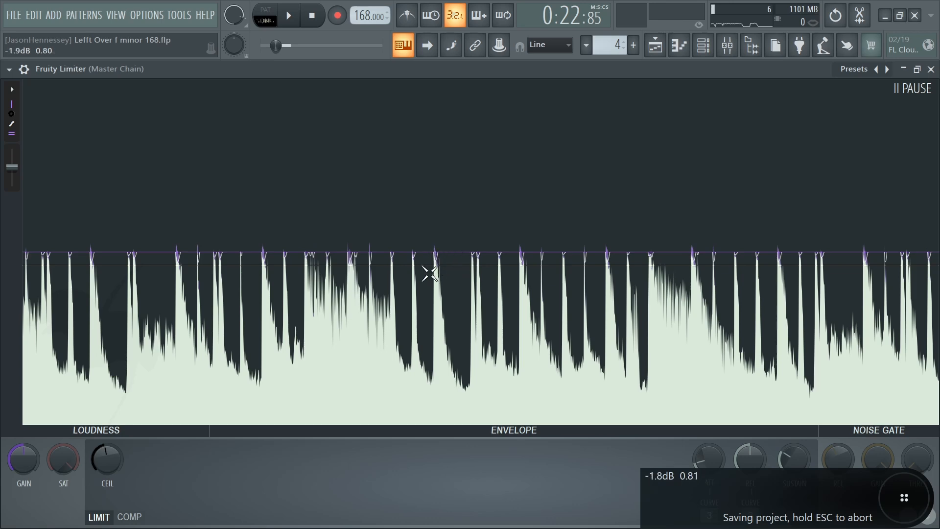
{"action": "left_click_drag", "start_coordinate": [623, 306], "coordinate": [664, 271]}
{"action": "left_click_drag", "start_coordinate": [824, 289], "coordinate": [794, 246]}
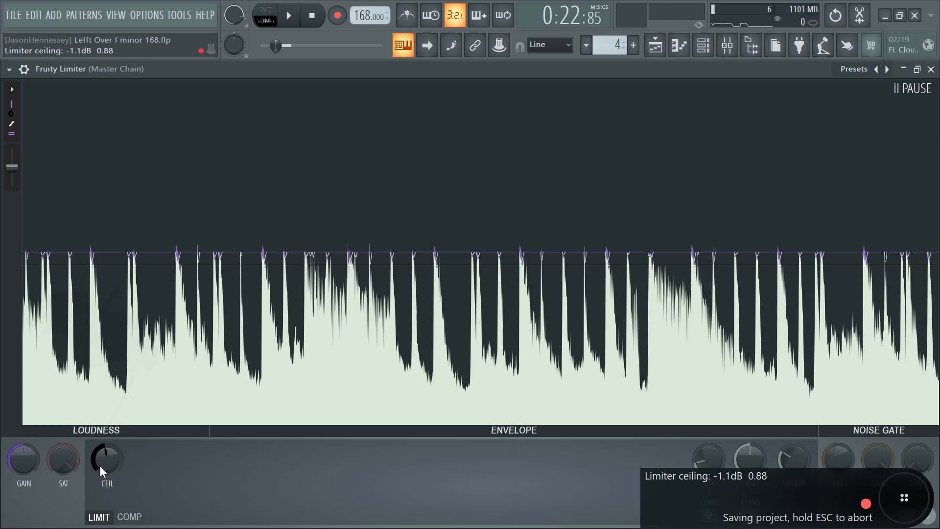
Step: Set the second Fruity Limiter's ceiling to 0.1 dB and move the limiter below Fruity soft clipper in the Master Chain
{"action": "left_click_drag", "start_coordinate": [99, 465], "coordinate": [99, 436]}
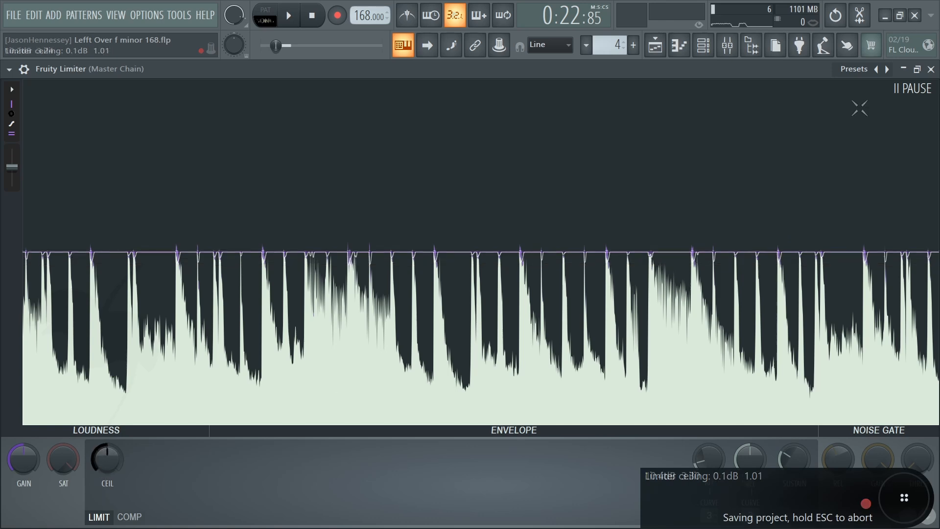
{"action": "left_click", "coordinate": [930, 69]}
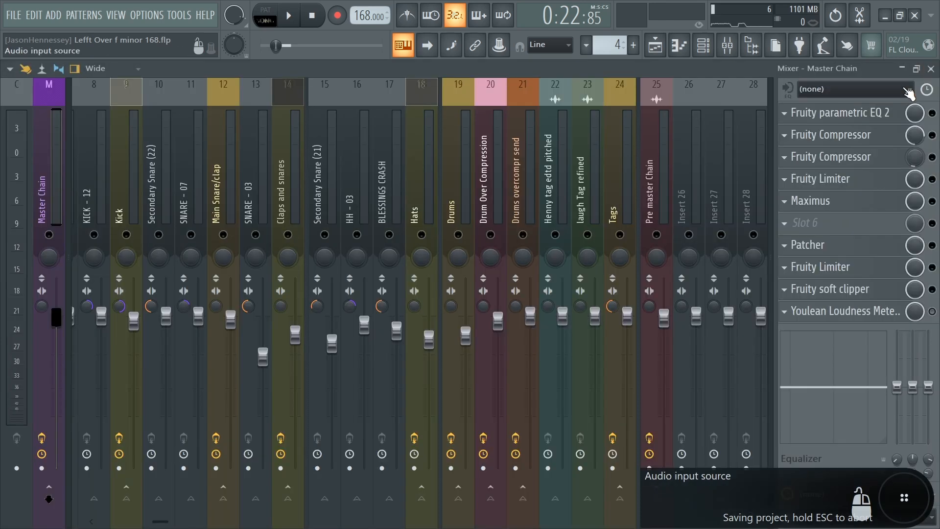
{"action": "left_click", "coordinate": [787, 266]}
{"action": "left_click", "coordinate": [800, 420]}
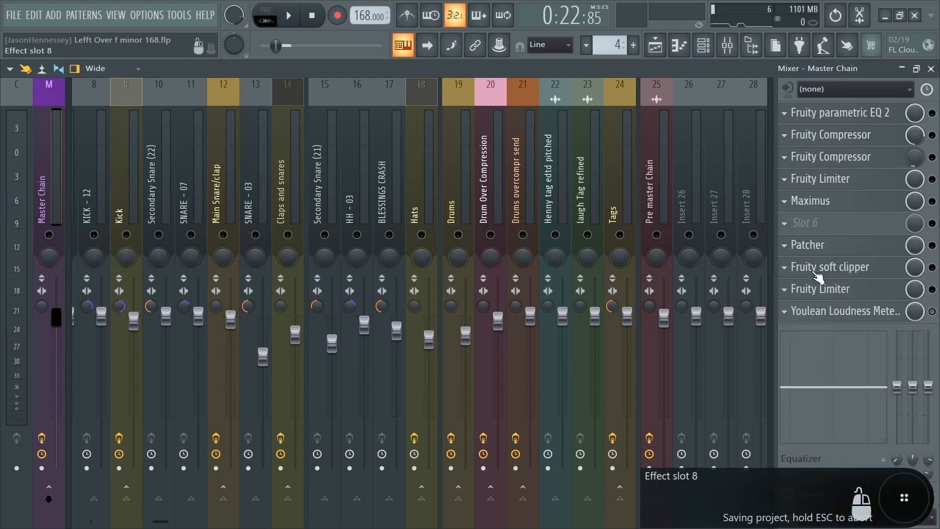
Step: Reopen Maximus on the Master Chain, raise the Master band's post gain slightly, and close it
{"action": "left_click", "coordinate": [825, 205]}
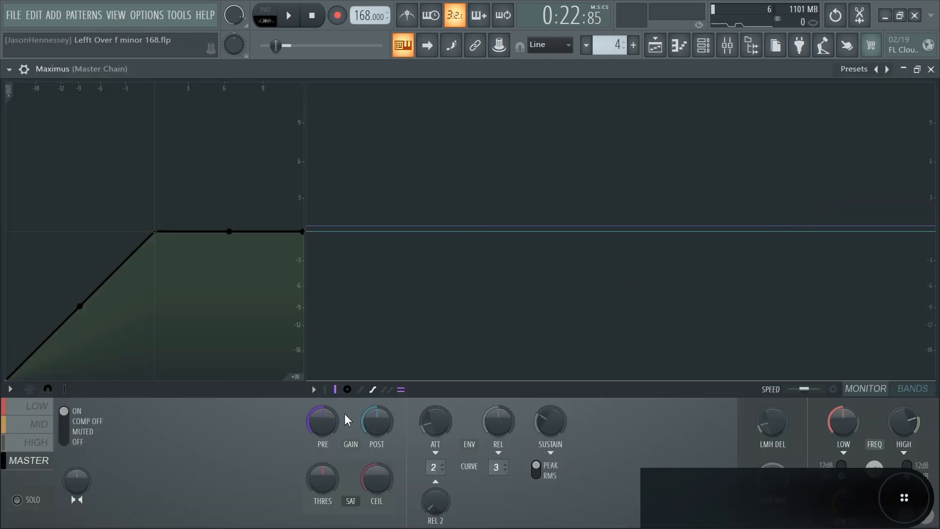
{"action": "left_click_drag", "start_coordinate": [376, 422], "coordinate": [376, 415]}
{"action": "left_click", "coordinate": [915, 74]}
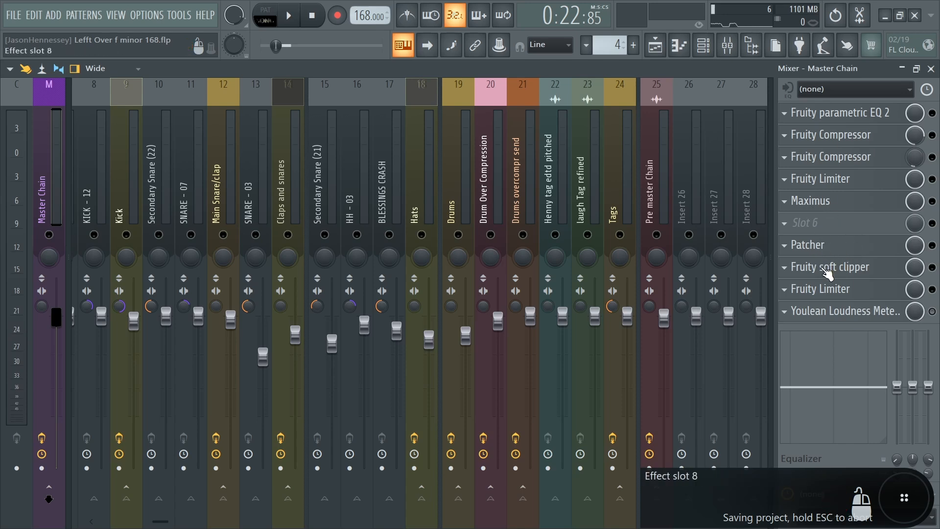
Step: Check the relocated Fruity Limiter's graph during playback and save the project
{"action": "left_click", "coordinate": [831, 285]}
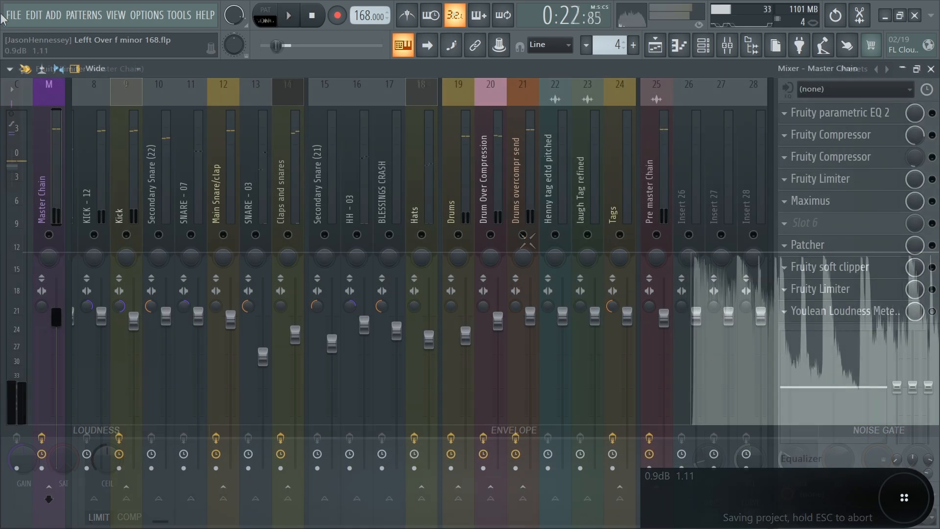
{"action": "left_click", "coordinate": [13, 15]}
{"action": "left_click", "coordinate": [20, 77]}
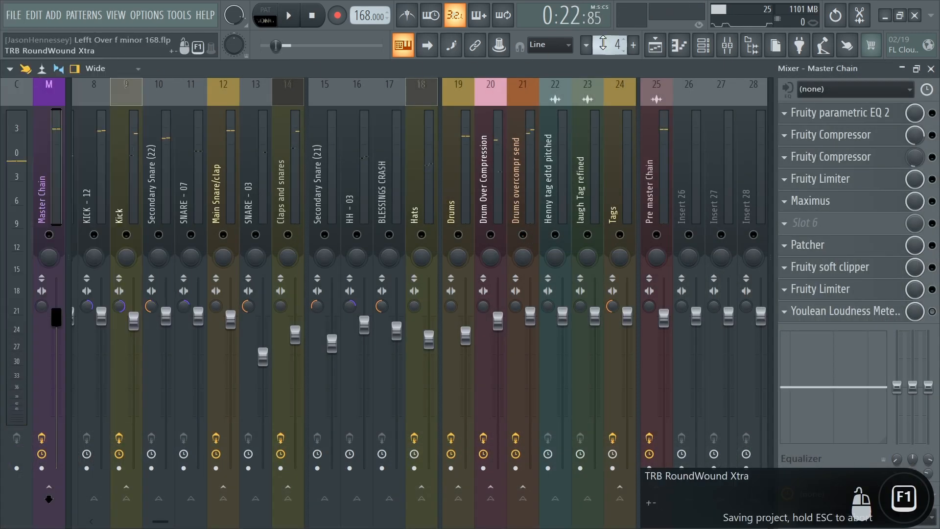
Step: Select bars 11 to 73 in the playlist and measure them with Youlean Loudness Meter switched on in the Master Chain
{"action": "left_click", "coordinate": [655, 45]}
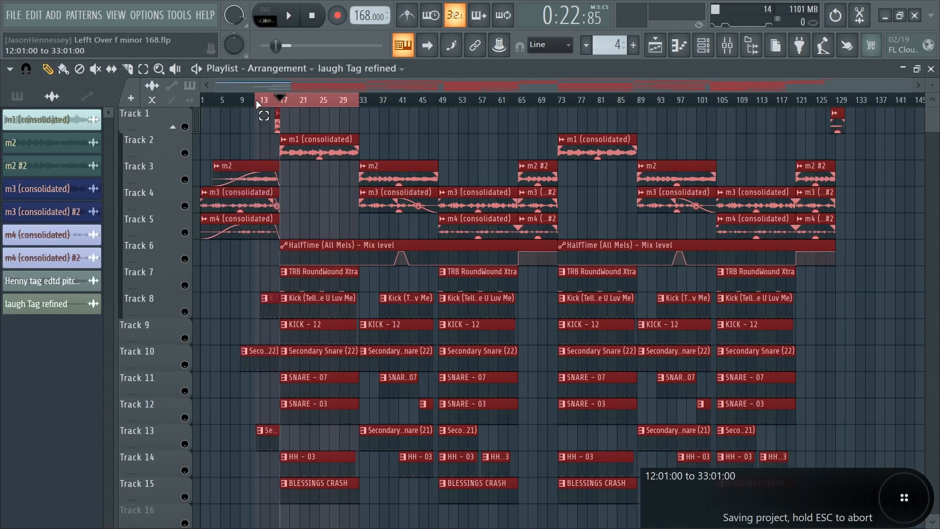
{"action": "left_click_drag", "start_coordinate": [423, 101], "coordinate": [508, 108]}
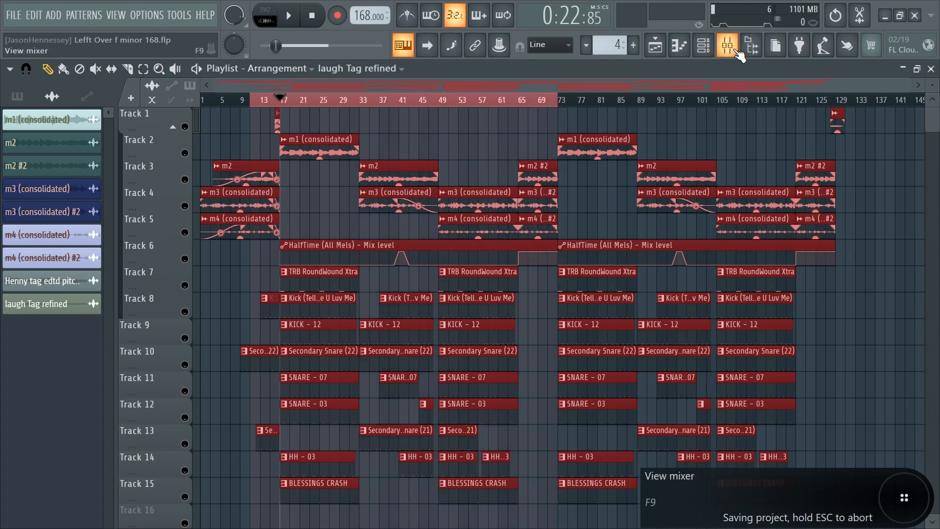
{"action": "left_click", "coordinate": [728, 45]}
{"action": "left_click", "coordinate": [932, 312]}
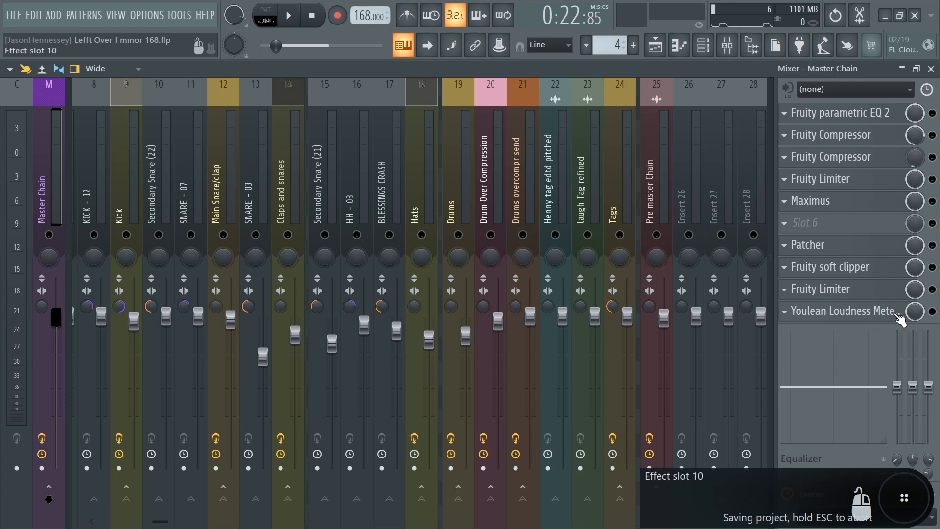
{"action": "left_click", "coordinate": [860, 312]}
{"action": "left_click_drag", "start_coordinate": [684, 243], "coordinate": [656, 85]}
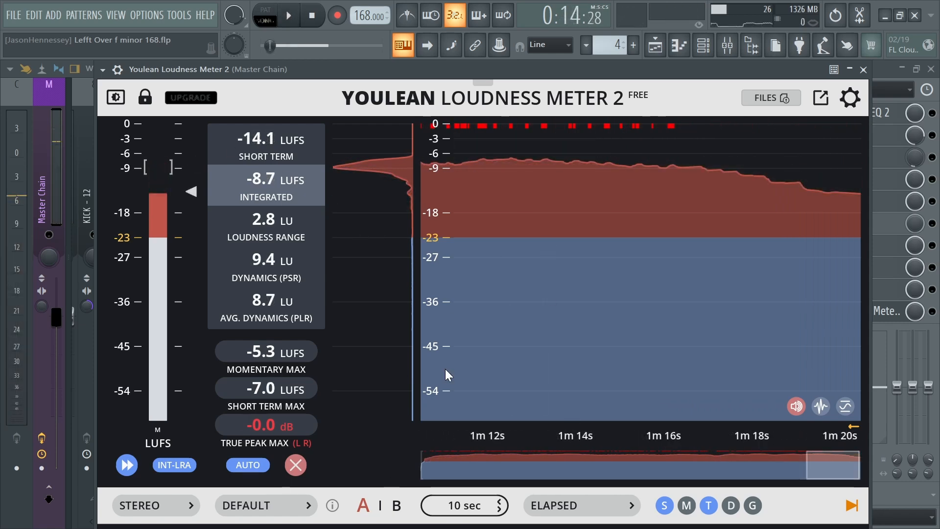
Step: Check the last Fruity Limiter on the Master Chain and close it
{"action": "left_click", "coordinate": [898, 292]}
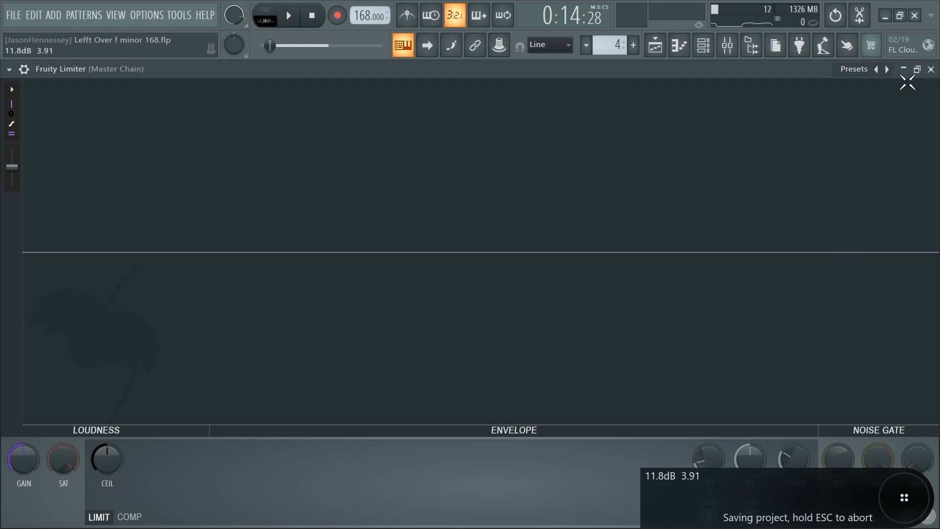
{"action": "left_click", "coordinate": [932, 69]}
{"action": "left_click", "coordinate": [843, 283]}
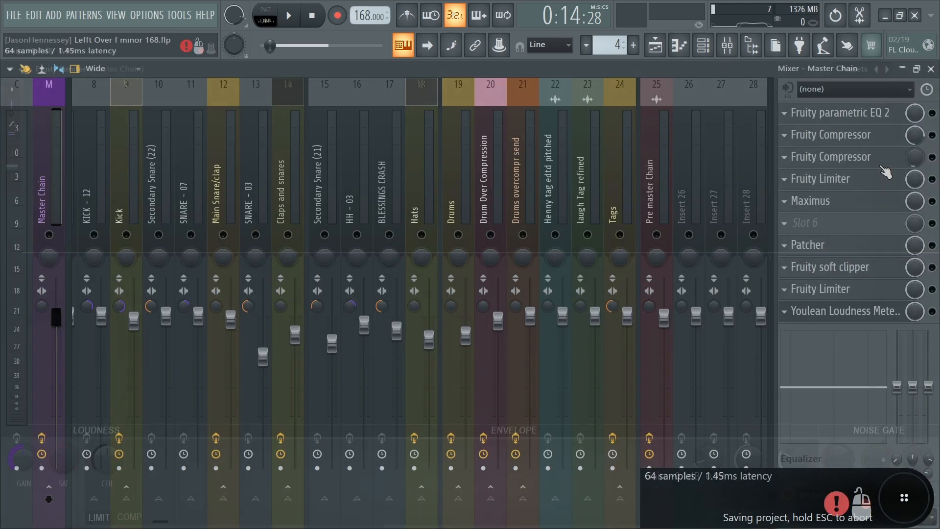
{"action": "left_click", "coordinate": [931, 69]}
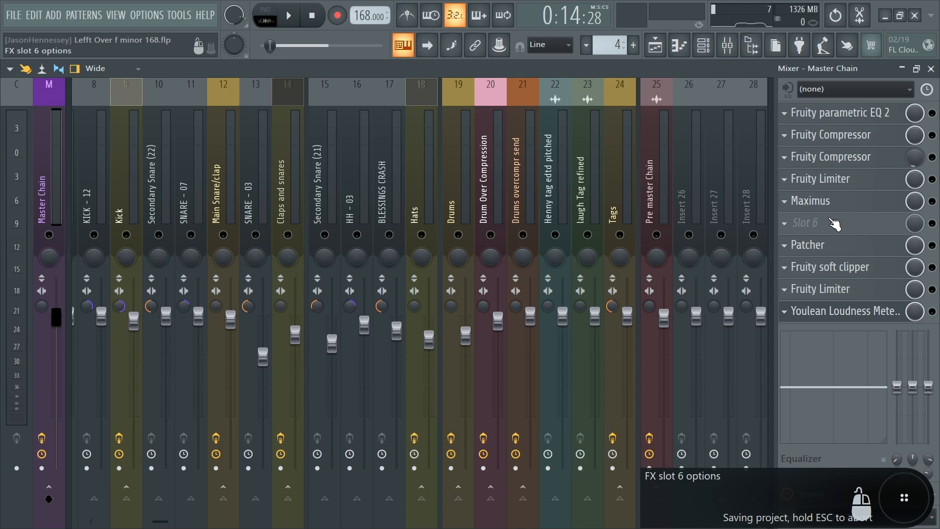
Step: Nudge up the post gain of the Master band in Maximus on the Master Chain
{"action": "left_click", "coordinate": [829, 202]}
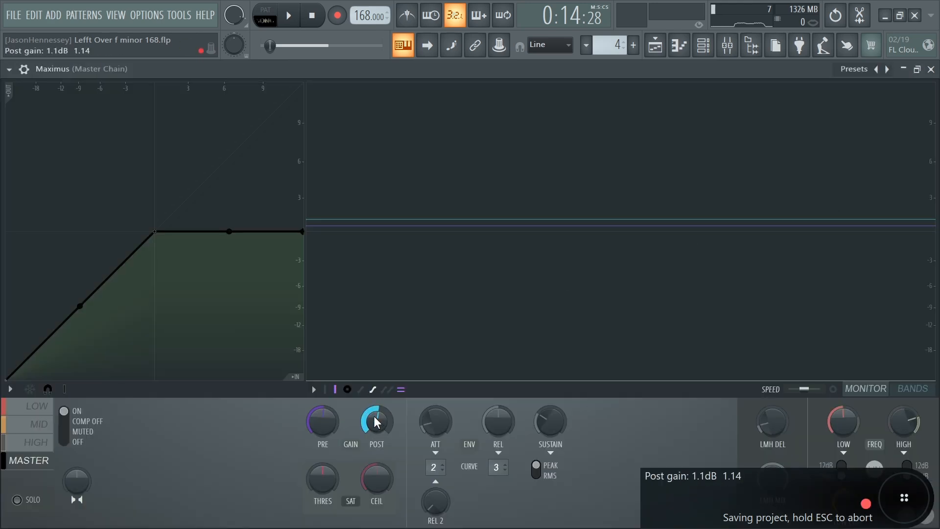
{"action": "left_click_drag", "start_coordinate": [377, 422], "coordinate": [376, 416]}
{"action": "left_click", "coordinate": [931, 70]}
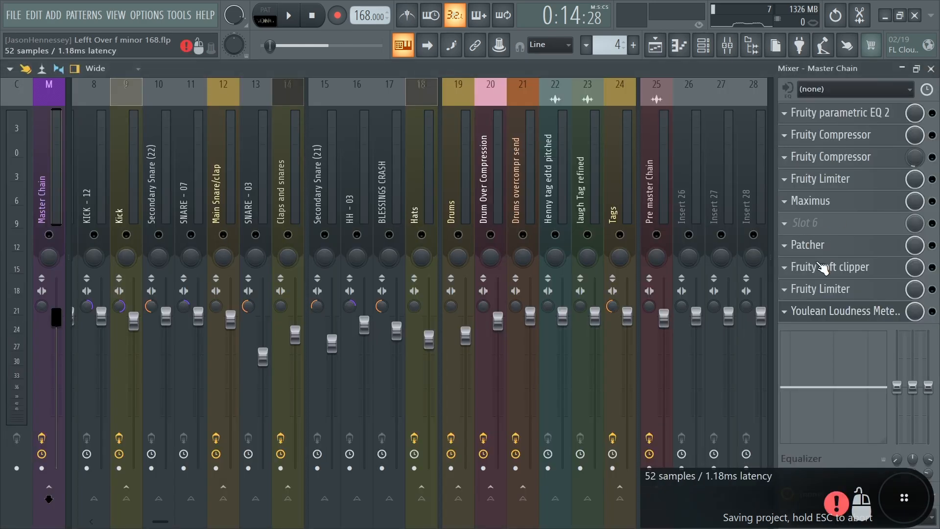
Step: Play the selected bars and measure their loudness again with Youlean Loudness Meter
{"action": "left_click", "coordinate": [840, 315]}
{"action": "key", "text": "space"}
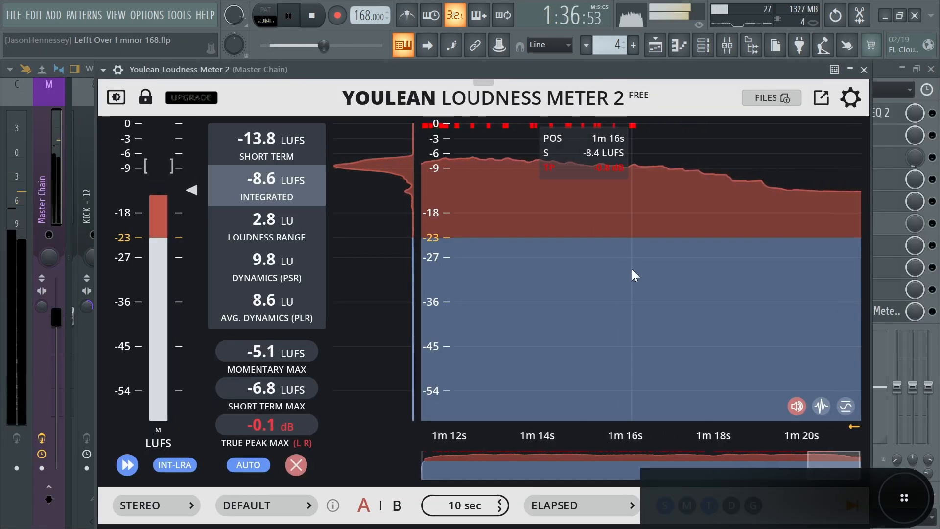
{"action": "key", "text": "space"}
Step: Close and switch off Youlean Loudness Meter on the Master Chain, and save the project
{"action": "key", "text": "ctrl+s"}
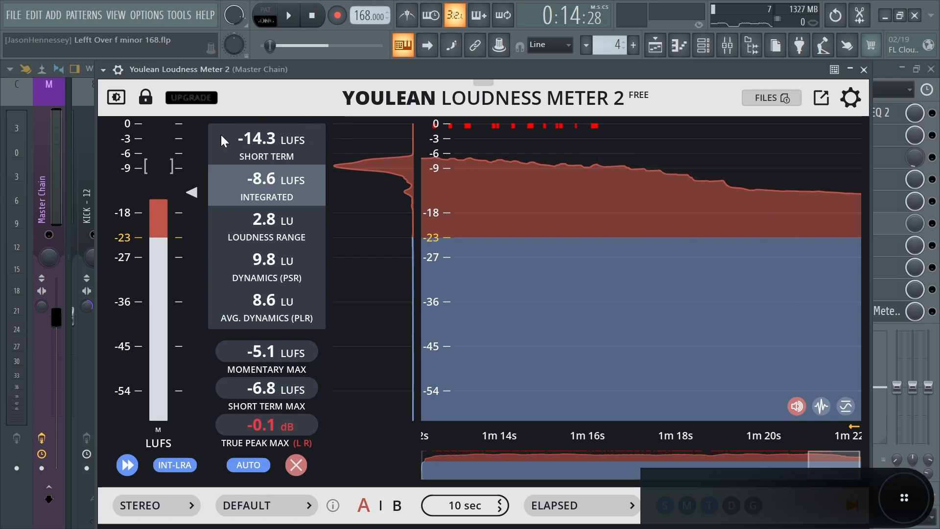
{"action": "key", "text": "ctrl+s"}
{"action": "left_click", "coordinate": [864, 69]}
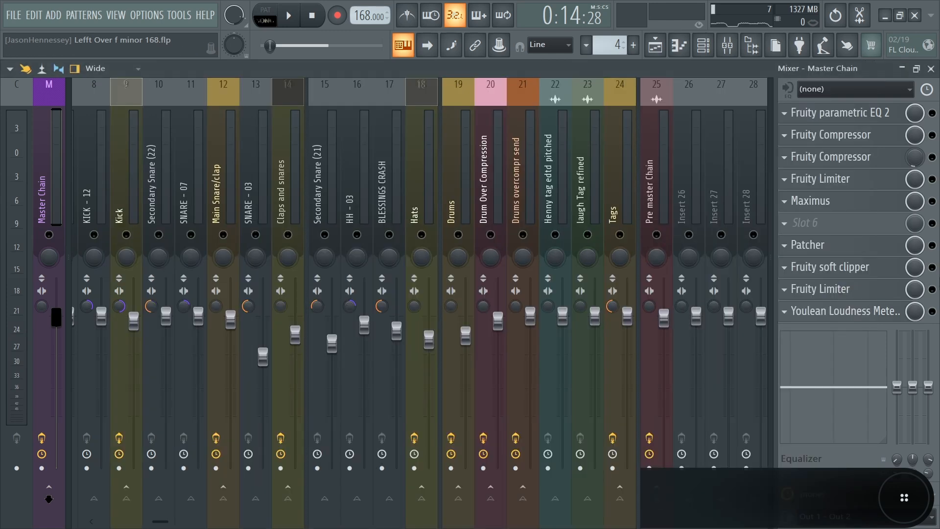
{"action": "left_click", "coordinate": [13, 15]}
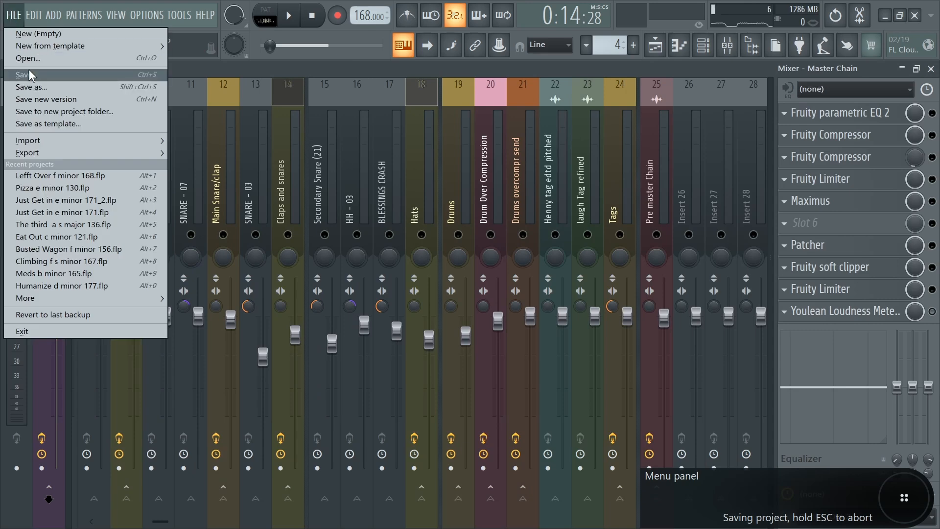
{"action": "left_click", "coordinate": [15, 75]}
Step: Extend the playlist's time selection to cover the whole arrangement
{"action": "left_click", "coordinate": [655, 45]}
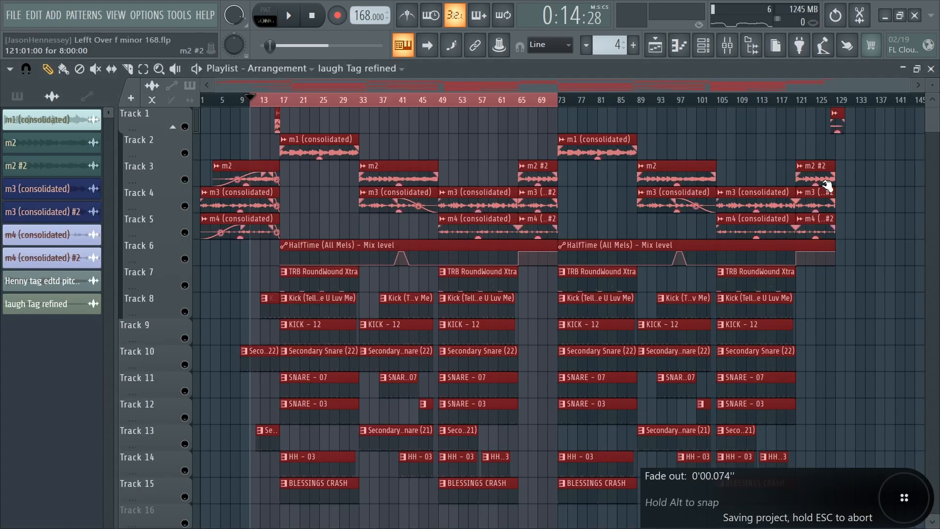
{"action": "scroll", "coordinate": [823, 257], "scroll_direction": "down", "scroll_amount": 2}
{"action": "scroll", "coordinate": [832, 262], "scroll_direction": "up", "scroll_amount": 3}
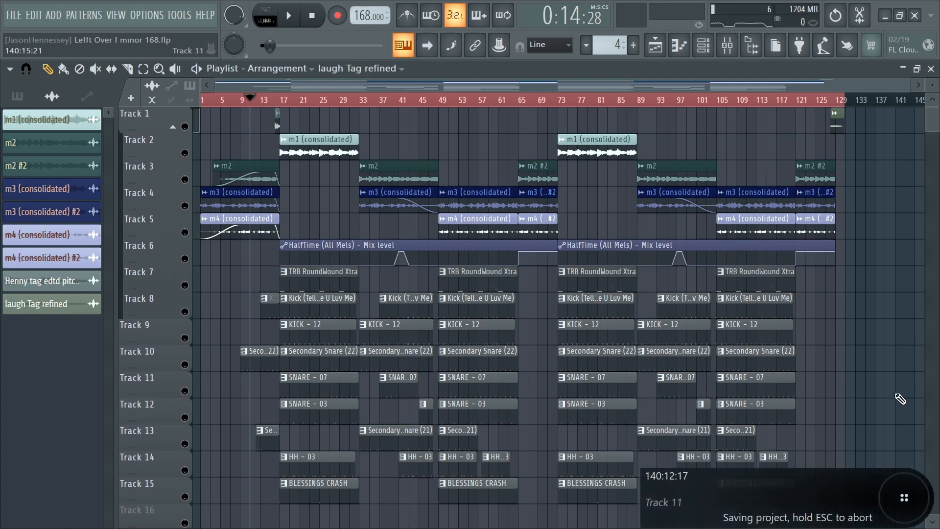
Step: Review the recorded loudness readings in Youlean Loudness Meter on the Master Chain and close it
{"action": "left_click", "coordinate": [727, 46]}
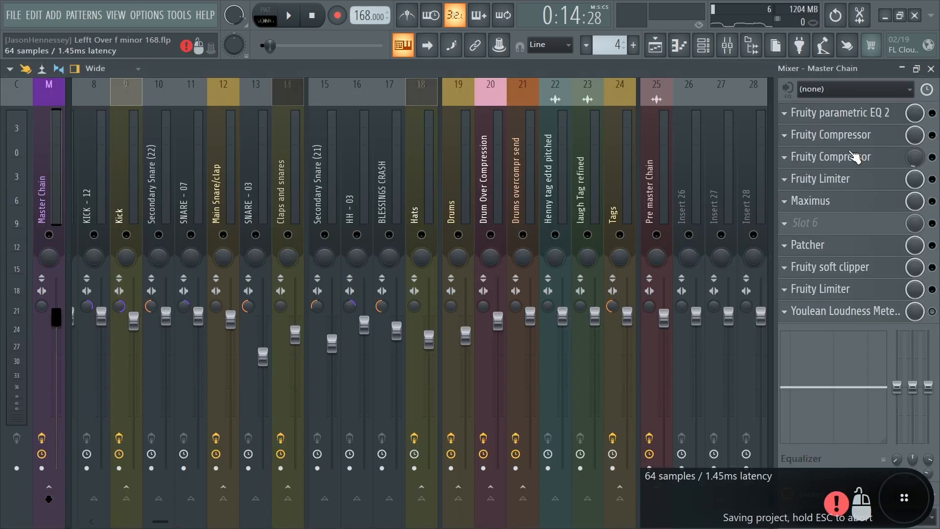
{"action": "left_click", "coordinate": [844, 312]}
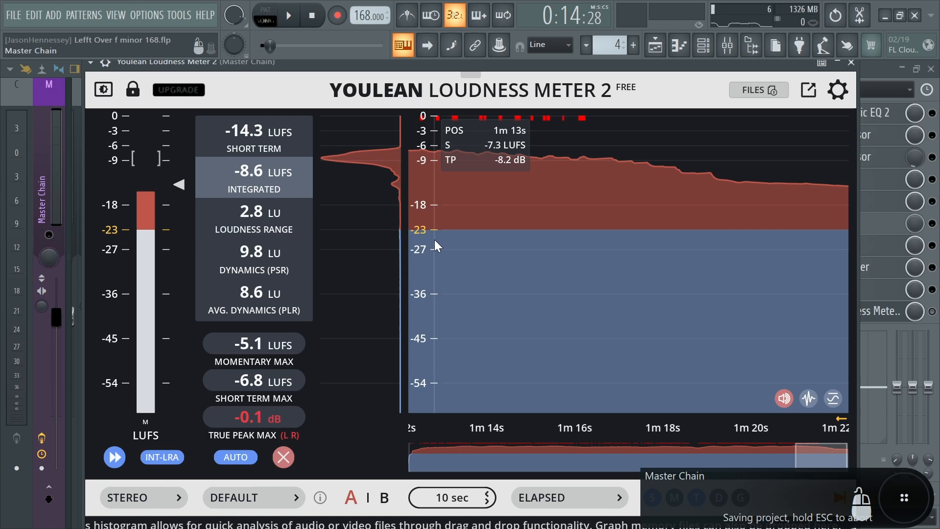
{"action": "left_click", "coordinate": [851, 62]}
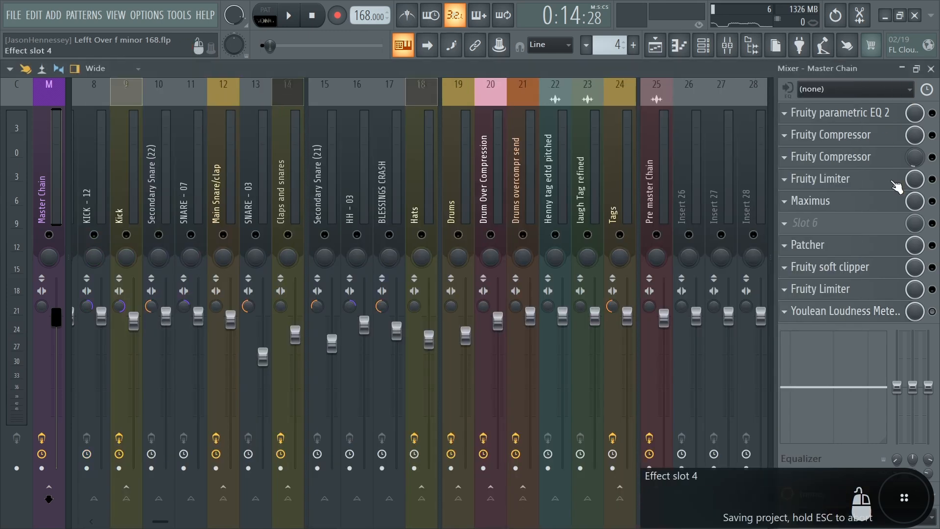
Step: Play the arrangement from bar 17 in the playlist and save the project
{"action": "left_click", "coordinate": [655, 45]}
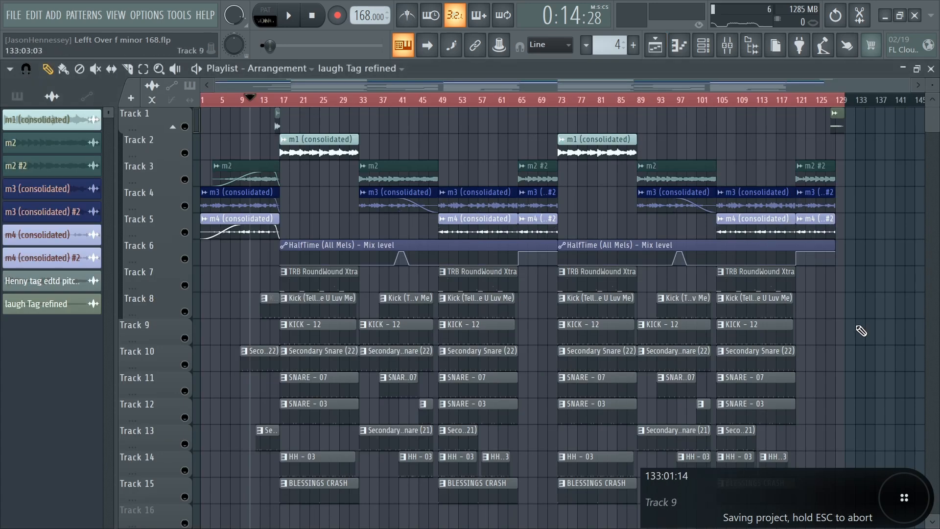
{"action": "left_click", "coordinate": [278, 100]}
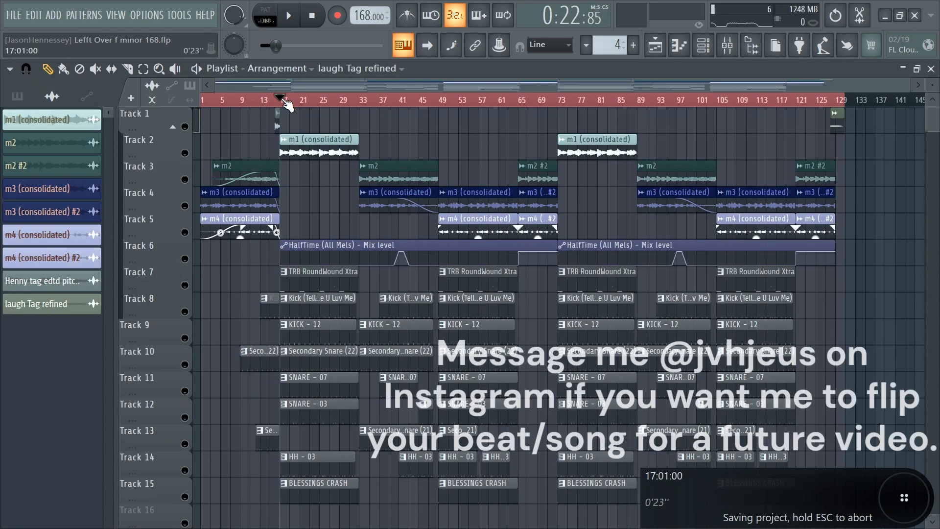
{"action": "left_click", "coordinate": [14, 14]}
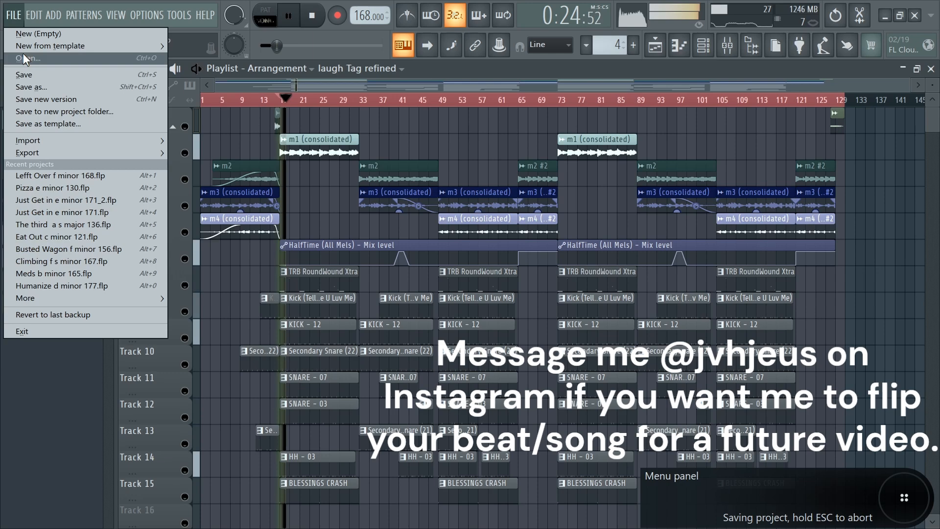
{"action": "left_click", "coordinate": [27, 77]}
Step: Select the m2, m3 and m4 clips from bars 33 and 89 onward, lengthen their fade-ins at bar 105, and deselect them
{"action": "left_click_drag", "start_coordinate": [400, 137], "coordinate": [377, 212]}
{"action": "left_click_drag", "start_coordinate": [458, 188], "coordinate": [474, 223]}
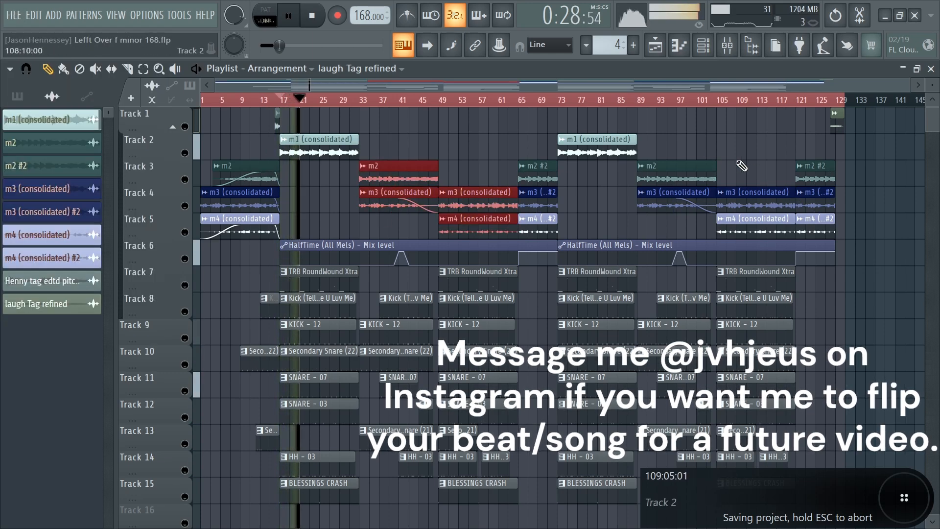
{"action": "left_click_drag", "start_coordinate": [750, 168], "coordinate": [703, 226]}
{"action": "scroll", "coordinate": [703, 226], "scroll_direction": "up", "scroll_amount": 8}
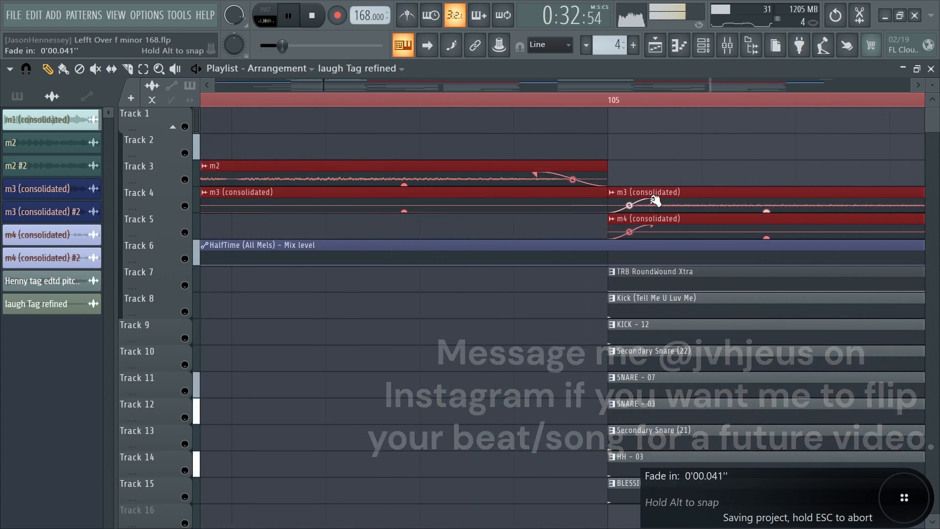
{"action": "scroll", "coordinate": [682, 189], "scroll_direction": "down", "scroll_amount": 8}
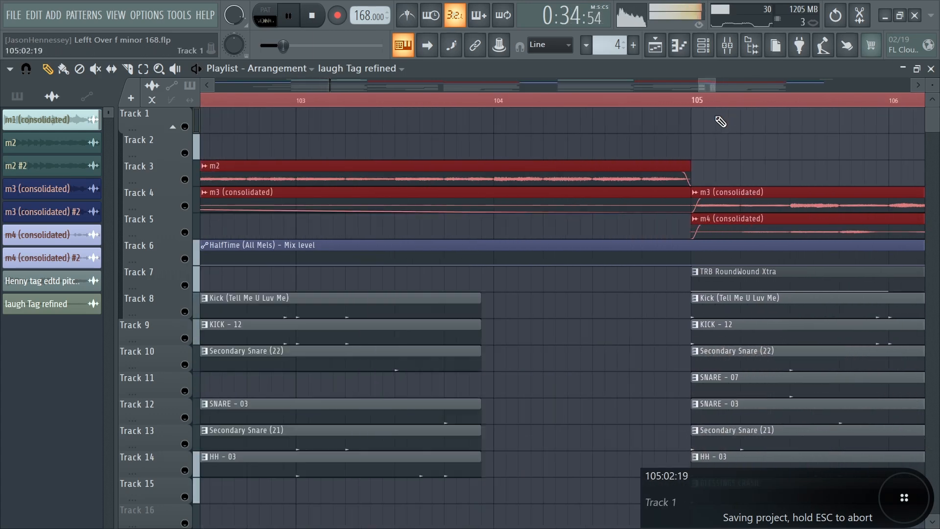
{"action": "left_click", "coordinate": [507, 223], "text": "ctrl"}
{"action": "scroll", "coordinate": [527, 210], "scroll_direction": "down", "scroll_amount": 4}
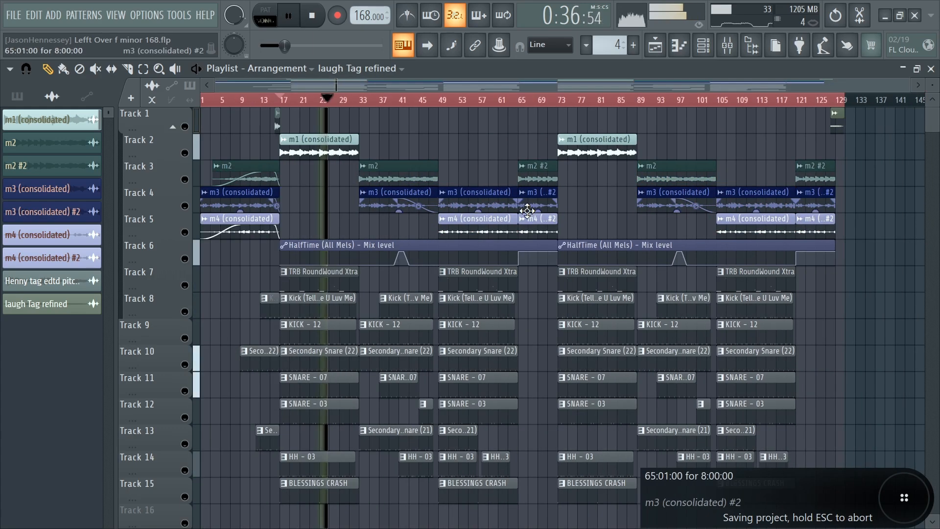
Step: Select both m1 (consolidated) clips and inspect the clip fades at bars 73 and 33
{"action": "scroll", "coordinate": [321, 212], "scroll_direction": "up", "scroll_amount": 4}
{"action": "left_click", "coordinate": [350, 155], "text": "ctrl+shift"}
{"action": "left_click", "coordinate": [827, 149], "text": "ctrl+shift"}
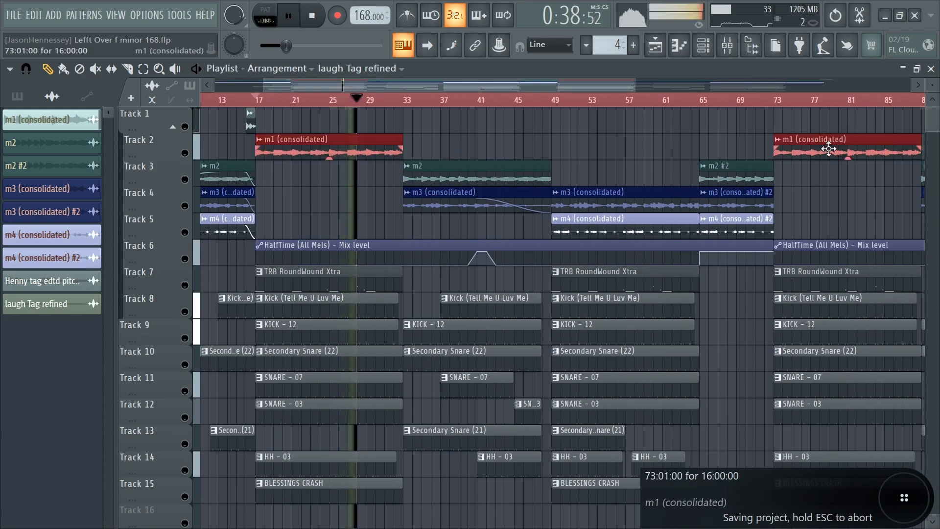
{"action": "scroll", "coordinate": [784, 150], "scroll_direction": "up", "scroll_amount": 8}
{"action": "scroll", "coordinate": [545, 171], "scroll_direction": "up", "scroll_amount": 2}
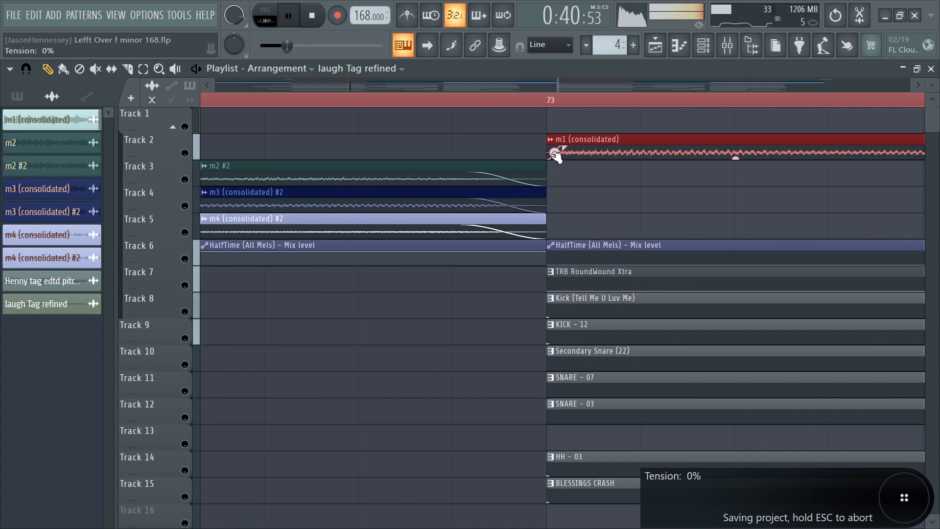
{"action": "scroll", "coordinate": [745, 216], "scroll_direction": "down", "scroll_amount": 10}
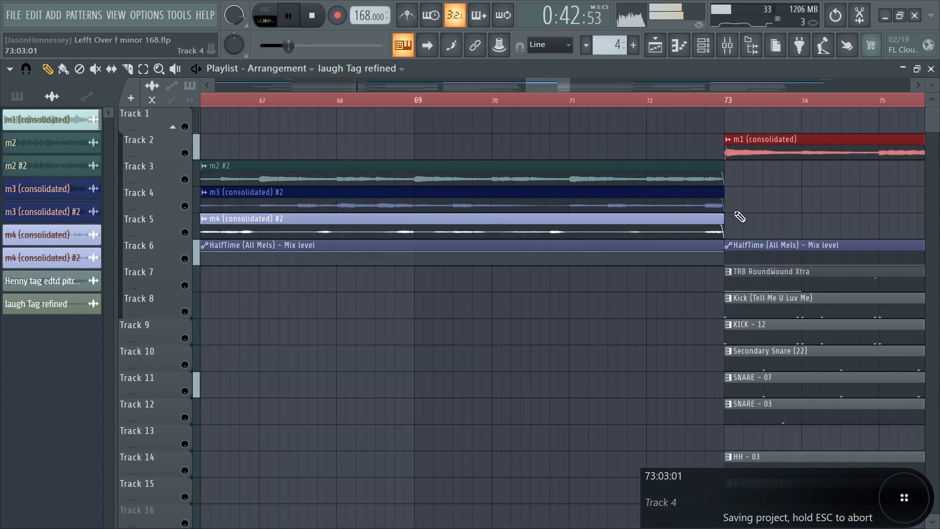
{"action": "scroll", "coordinate": [298, 237], "scroll_direction": "up", "scroll_amount": 10}
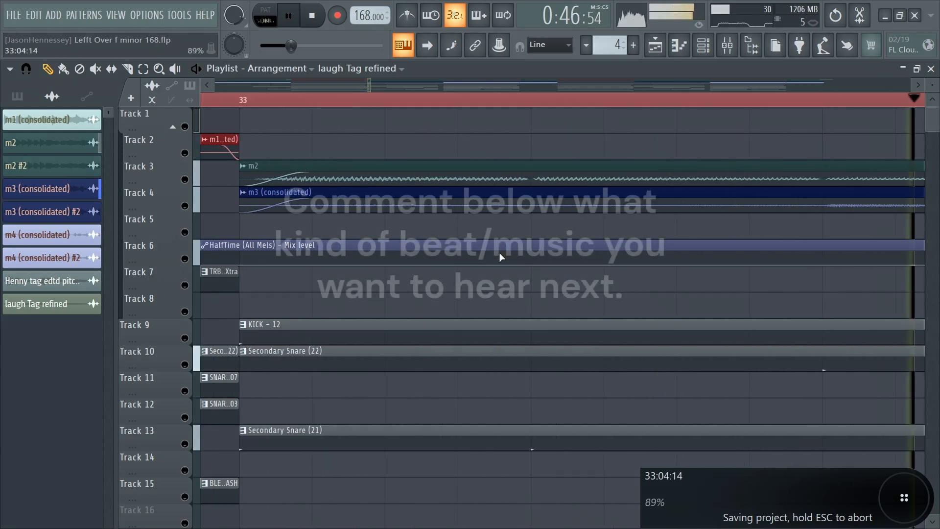
{"action": "scroll", "coordinate": [426, 249], "scroll_direction": "down", "scroll_amount": 3}
{"action": "scroll", "coordinate": [425, 250], "scroll_direction": "down", "scroll_amount": 5}
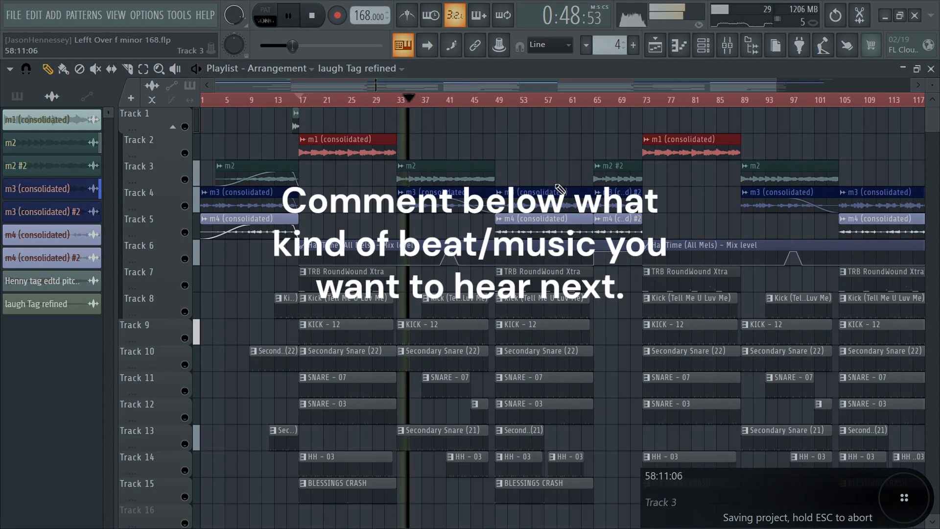
Step: Select the m3 and m4 (consolidated) clips at bars 49 and 105 and set their fade-ins to 0.100 seconds
{"action": "left_click_drag", "start_coordinate": [535, 223], "coordinate": [534, 222]}
{"action": "scroll", "coordinate": [543, 222], "scroll_direction": "down", "scroll_amount": 1}
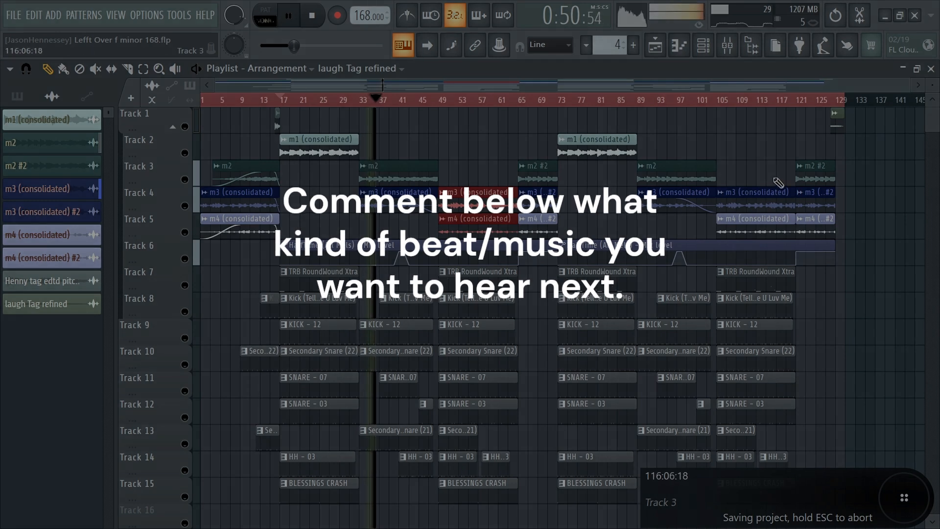
{"action": "left_click_drag", "start_coordinate": [767, 177], "coordinate": [747, 216]}
{"action": "scroll", "coordinate": [746, 215], "scroll_direction": "up", "scroll_amount": 2}
{"action": "scroll", "coordinate": [746, 216], "scroll_direction": "up", "scroll_amount": 5}
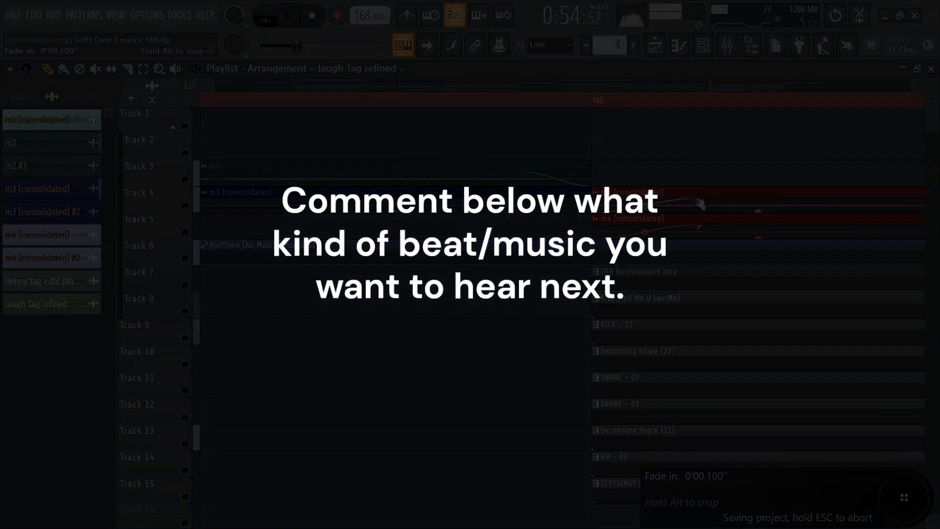
{"action": "scroll", "coordinate": [728, 236], "scroll_direction": "down", "scroll_amount": 2}
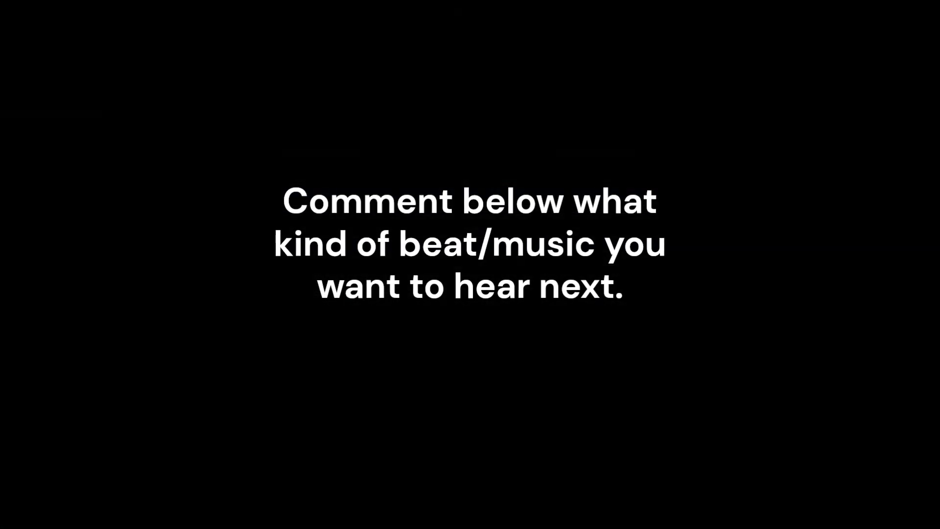